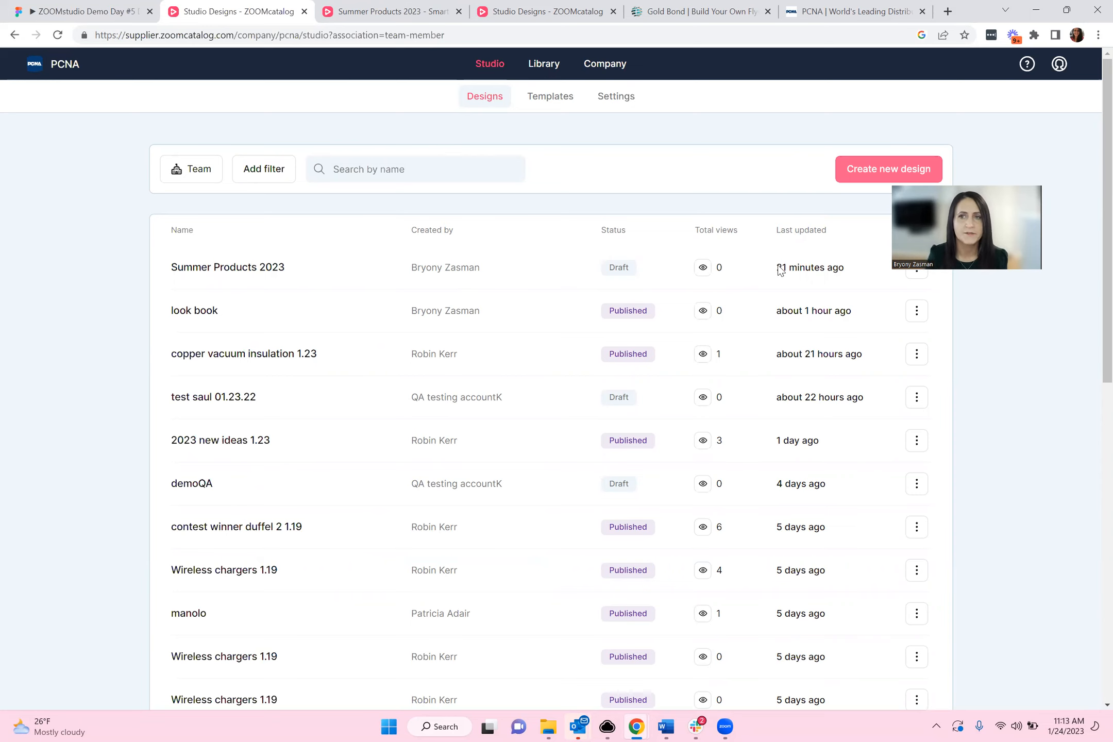
Step: Create a new design named Product Lookbook 2023
{"action": "left_click", "coordinate": [862, 177]}
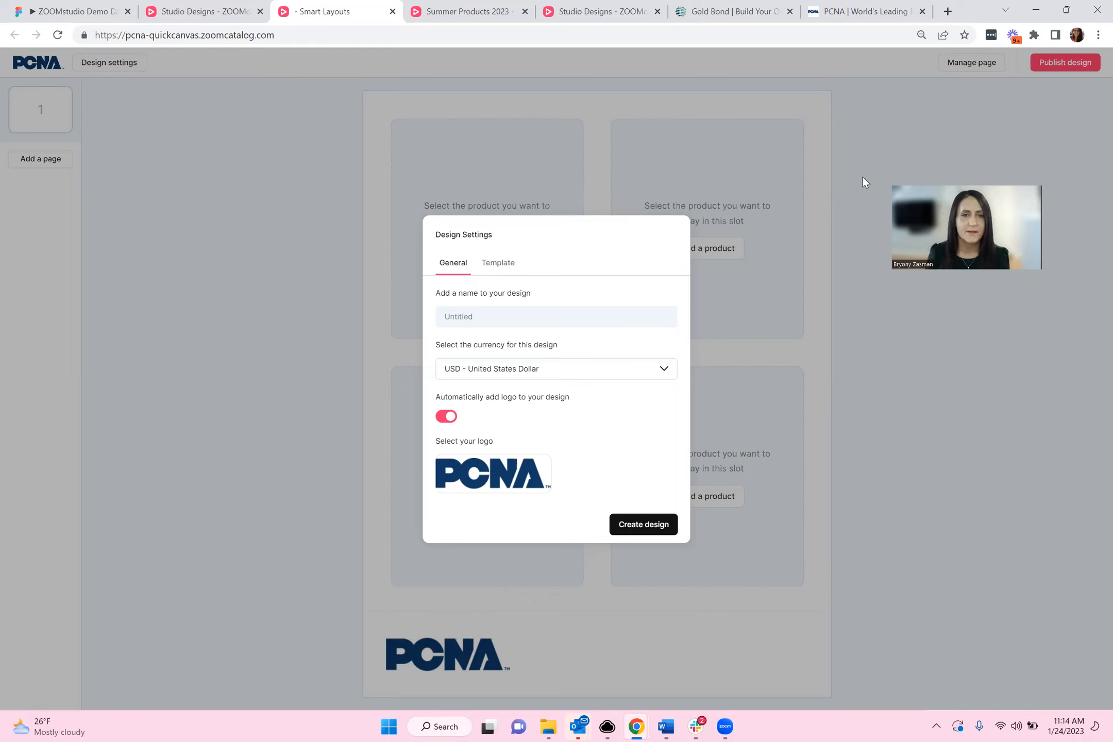
{"action": "left_click", "coordinate": [622, 315]}
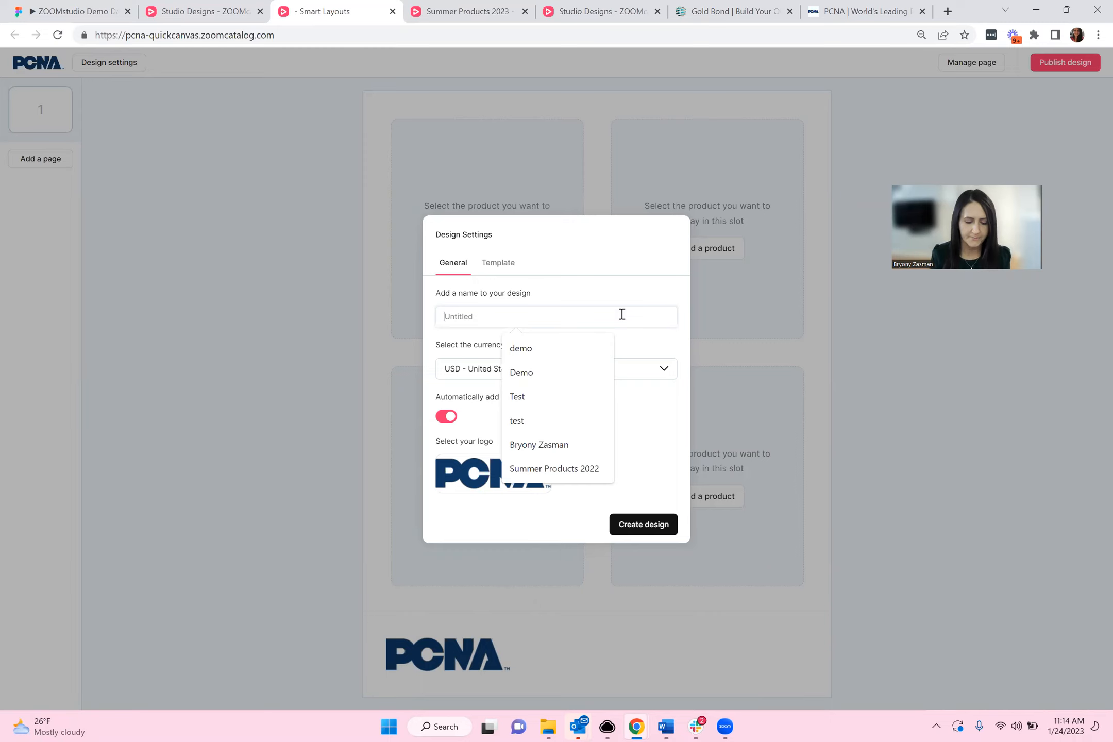
{"action": "type", "text": "Products"}
{"action": "key", "text": "BackSpace"}
{"action": "type", "text": "Lookbook 20"}
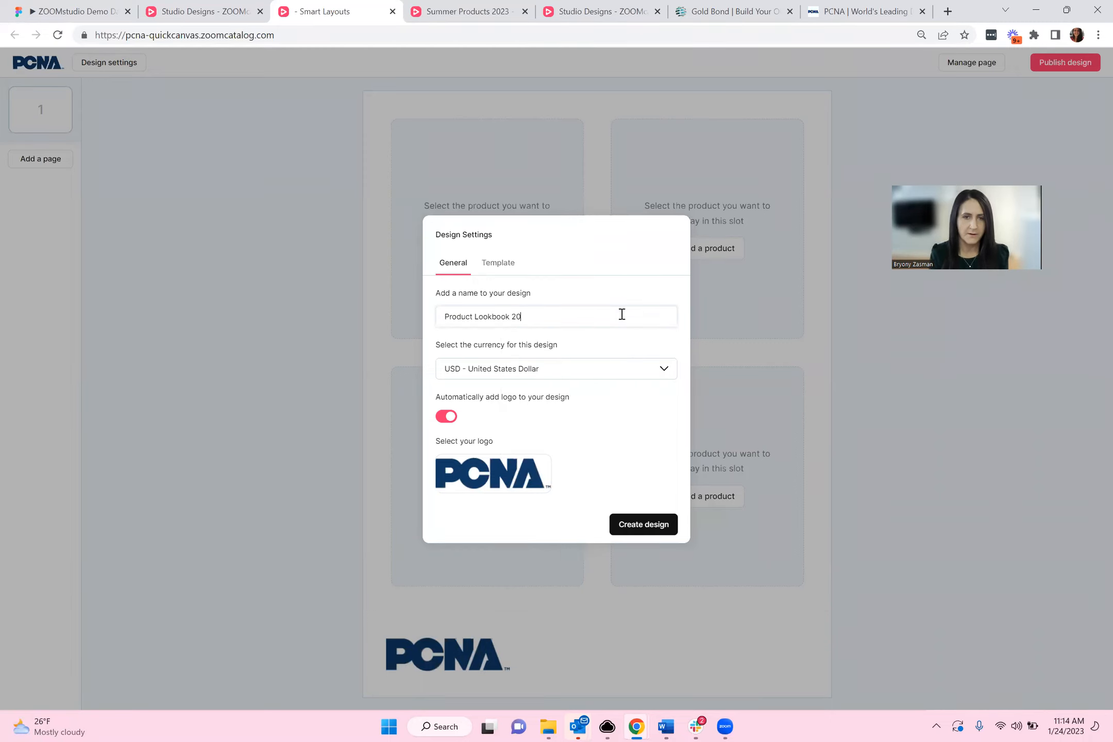
{"action": "type", "text": "23"}
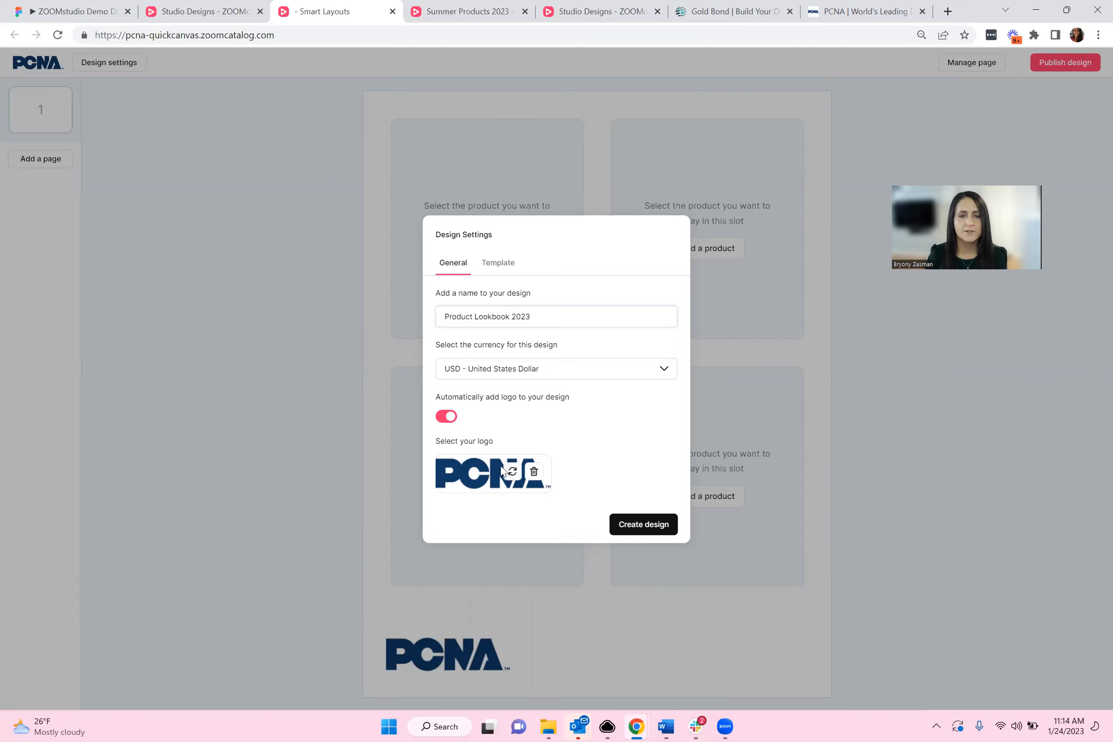
{"action": "mouse_move", "coordinate": [508, 471]}
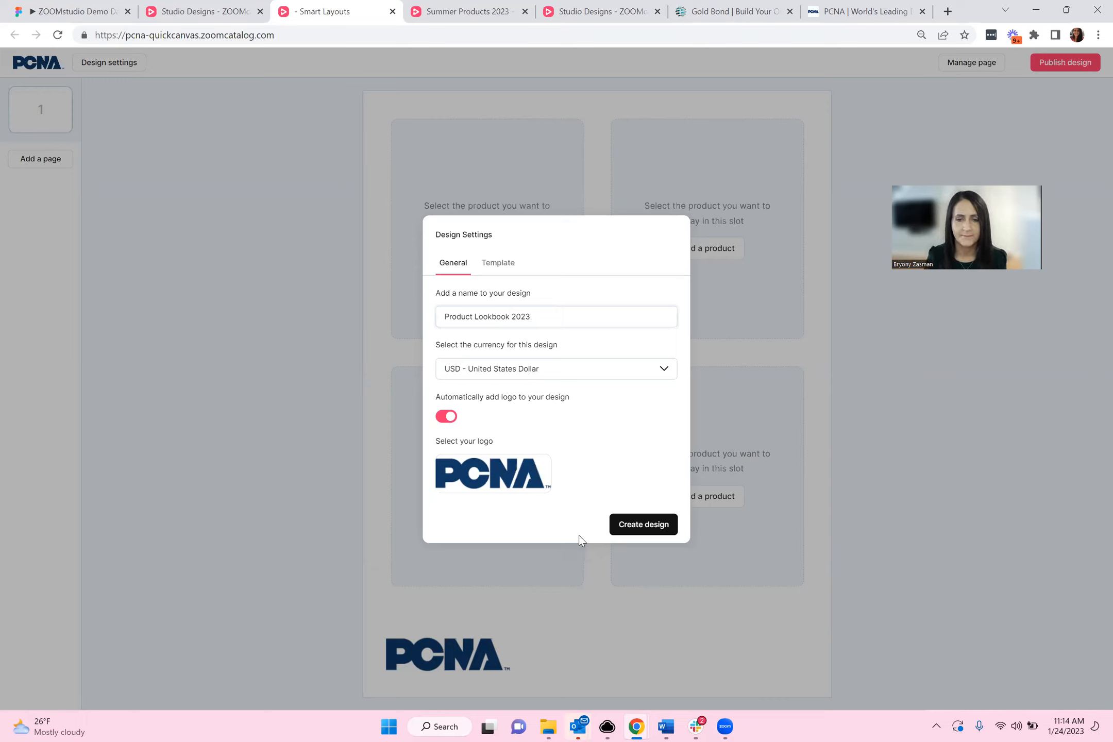
{"action": "left_click", "coordinate": [627, 536]}
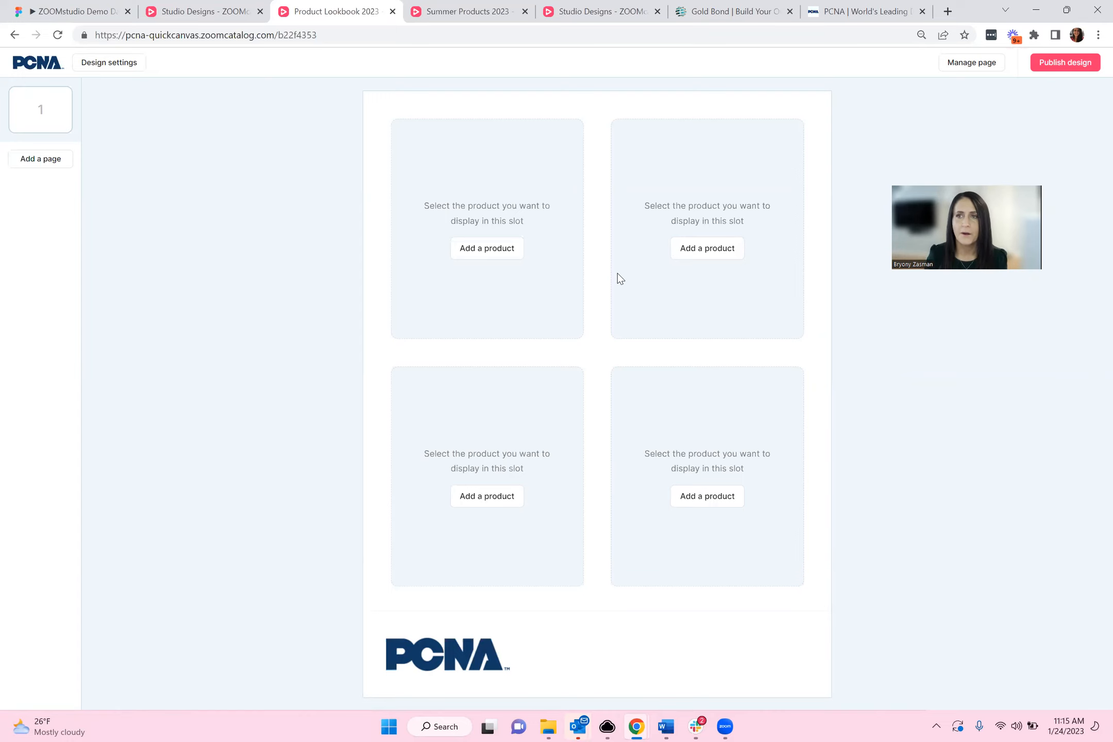
Step: Change the first page's layout to Cover page
{"action": "left_click", "coordinate": [972, 62]}
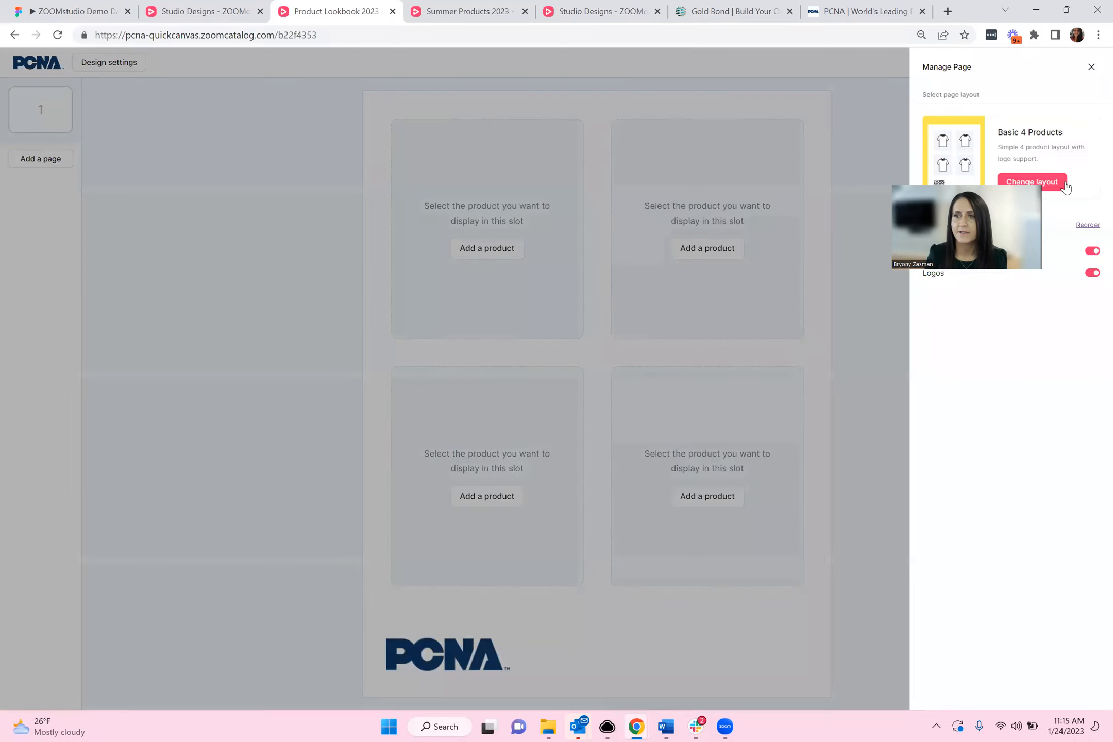
{"action": "left_click", "coordinate": [1032, 181]}
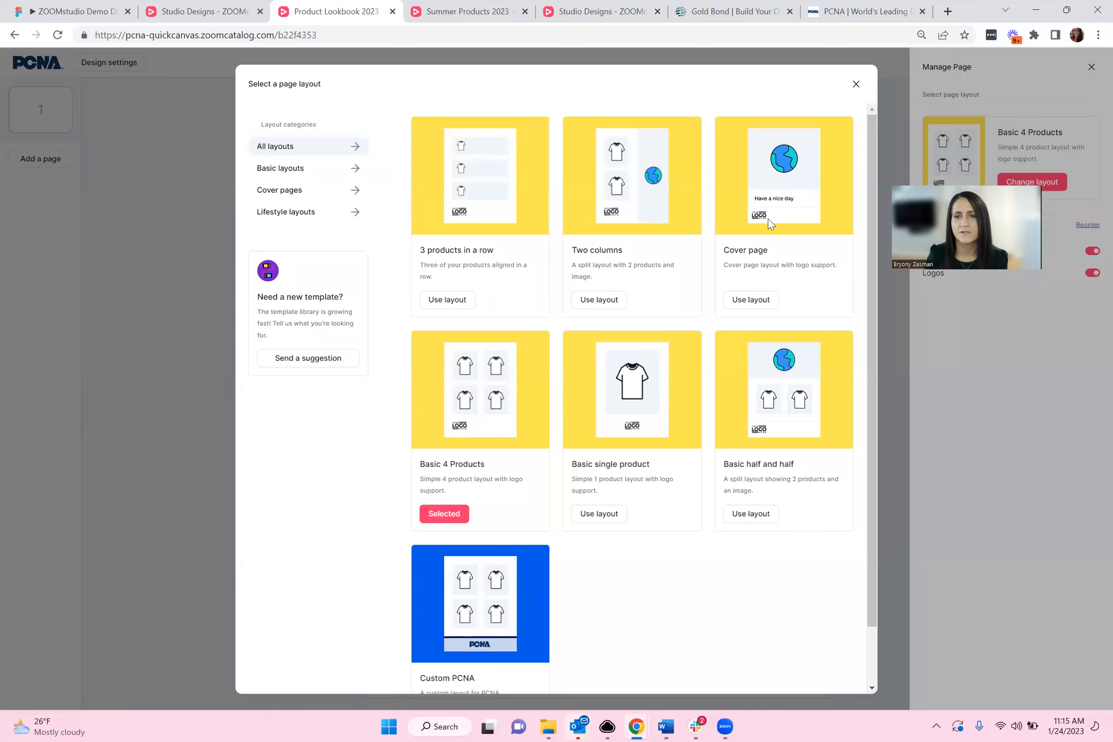
{"action": "left_click", "coordinate": [757, 304]}
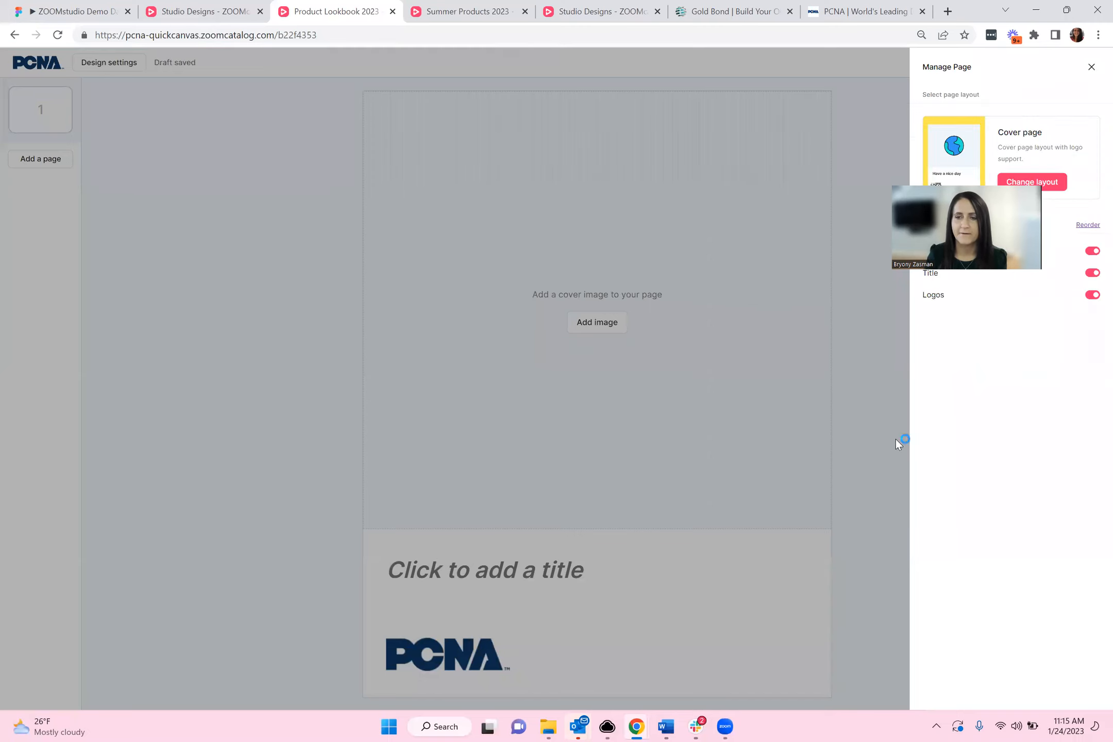
{"action": "left_click", "coordinate": [873, 421]}
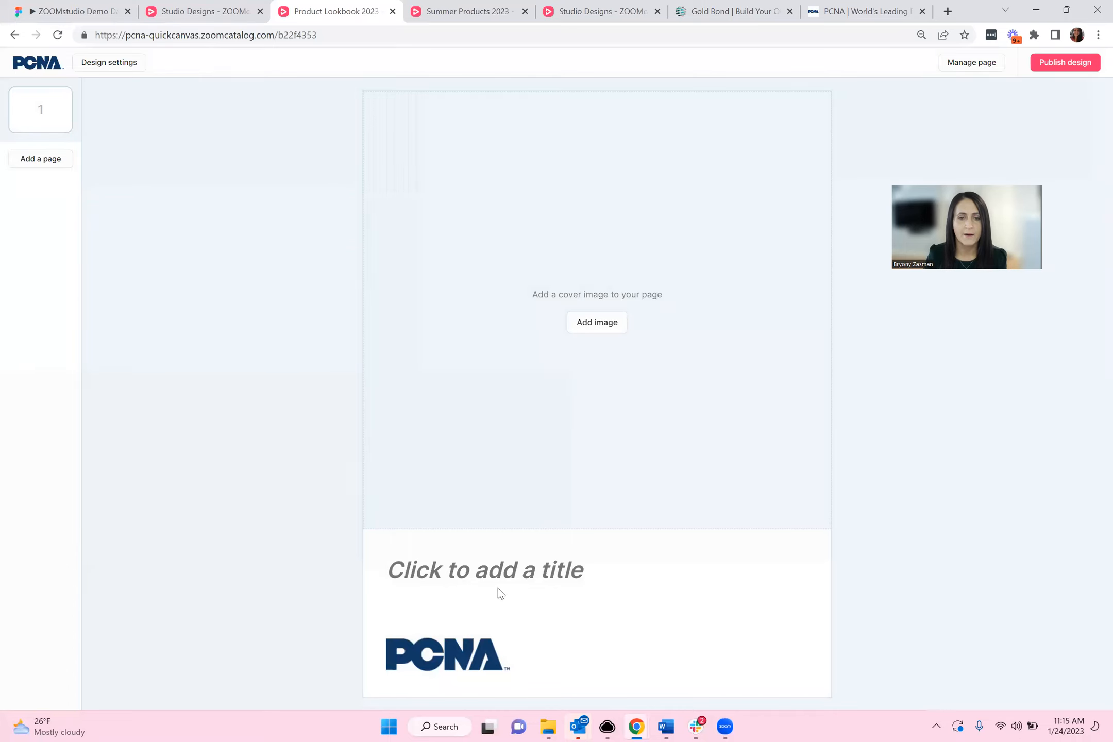
Step: Set the cover page title to New Products 2023
{"action": "left_click", "coordinate": [437, 569]}
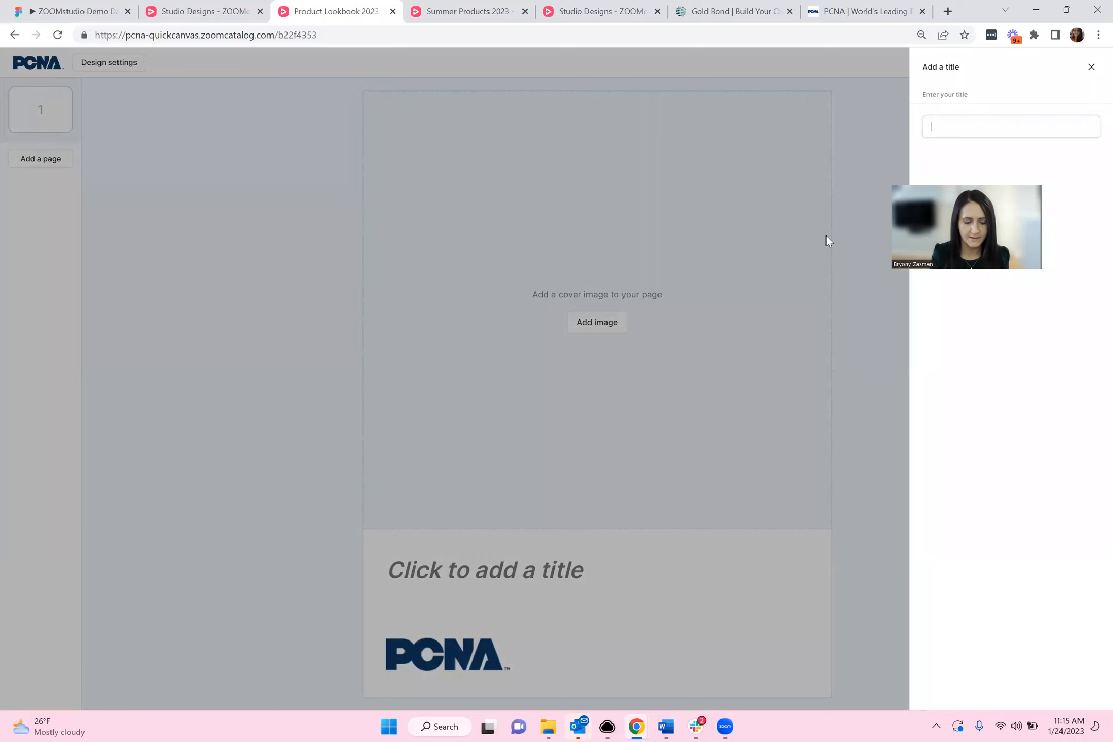
{"action": "type", "text": "New Products 2023"}
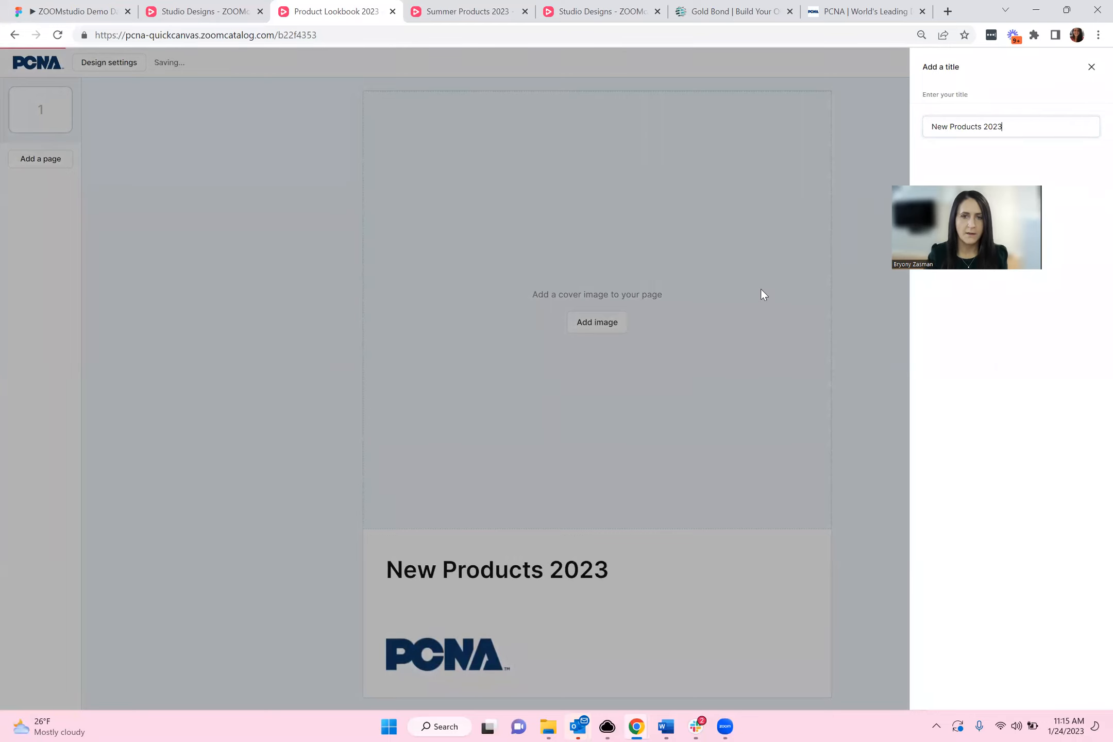
{"action": "left_click", "coordinate": [664, 309]}
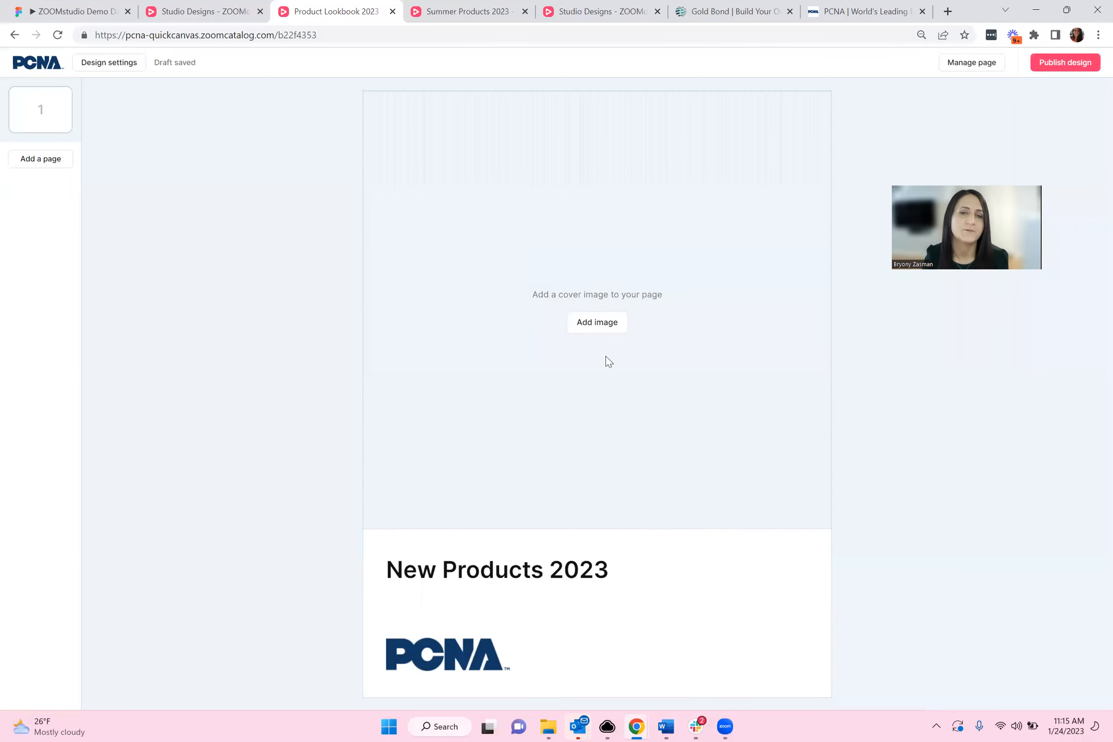
Step: Search Unsplash for summer and use the black Ray-Ban Wayfarer sunglasses on beach sand photo as the cover image
{"action": "left_click", "coordinate": [599, 323]}
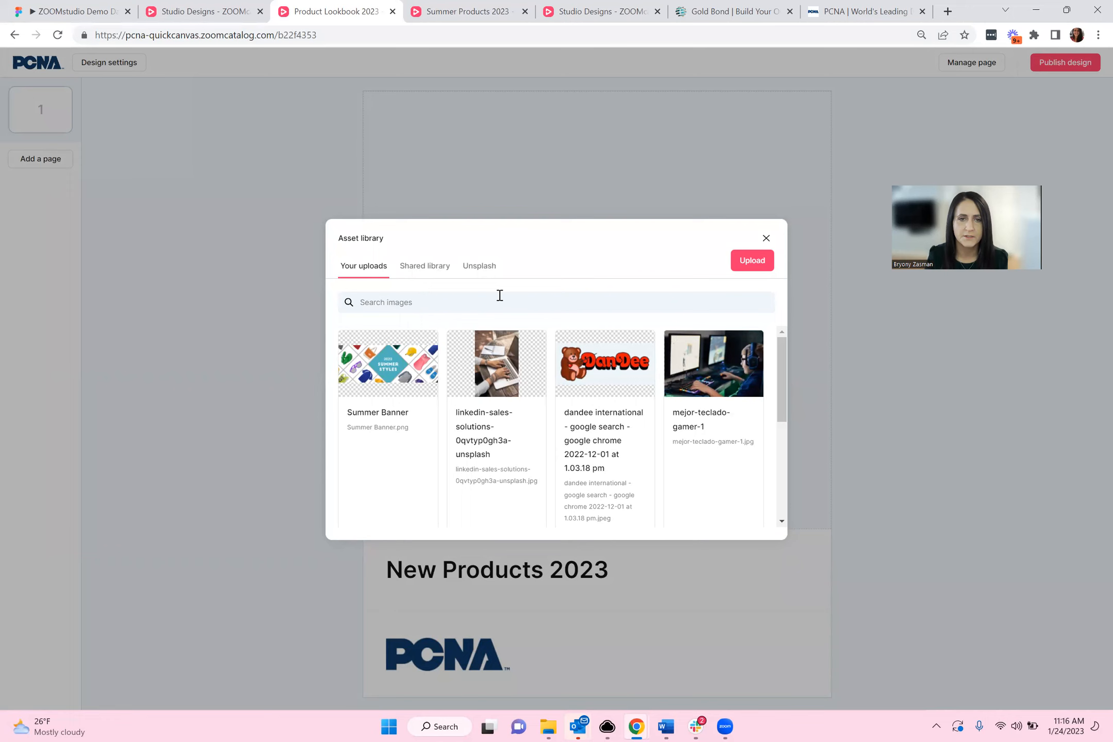
{"action": "left_click", "coordinate": [490, 275]}
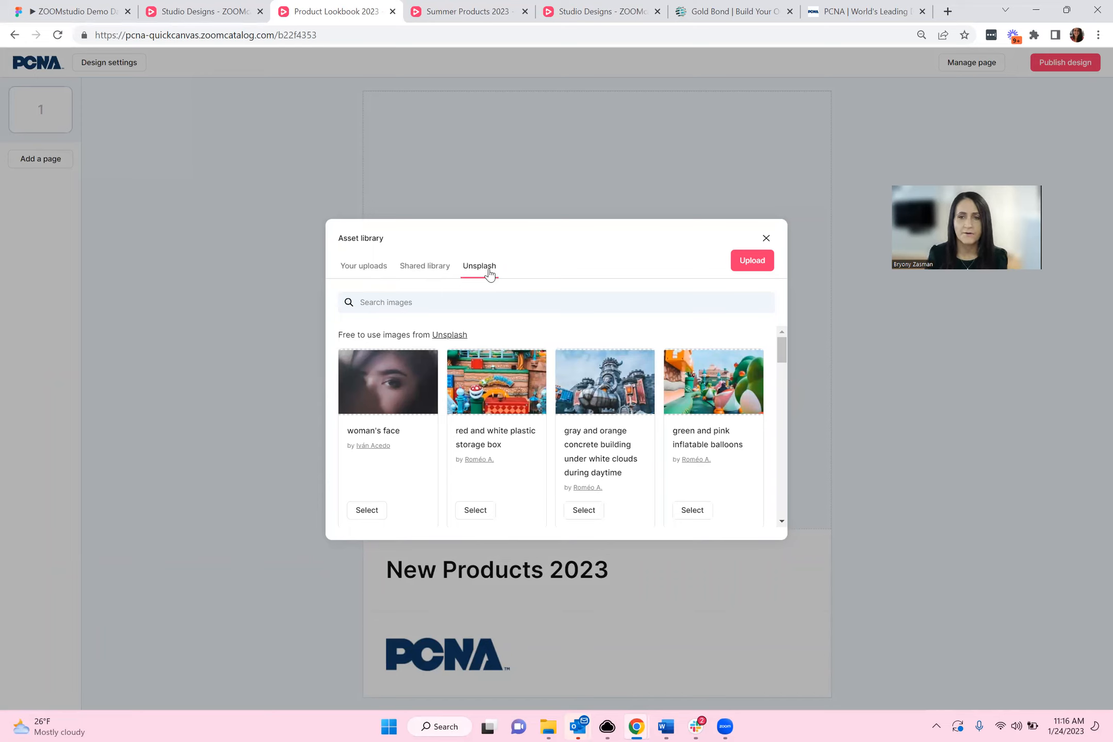
{"action": "left_click", "coordinate": [517, 298]}
{"action": "type", "text": "summer"}
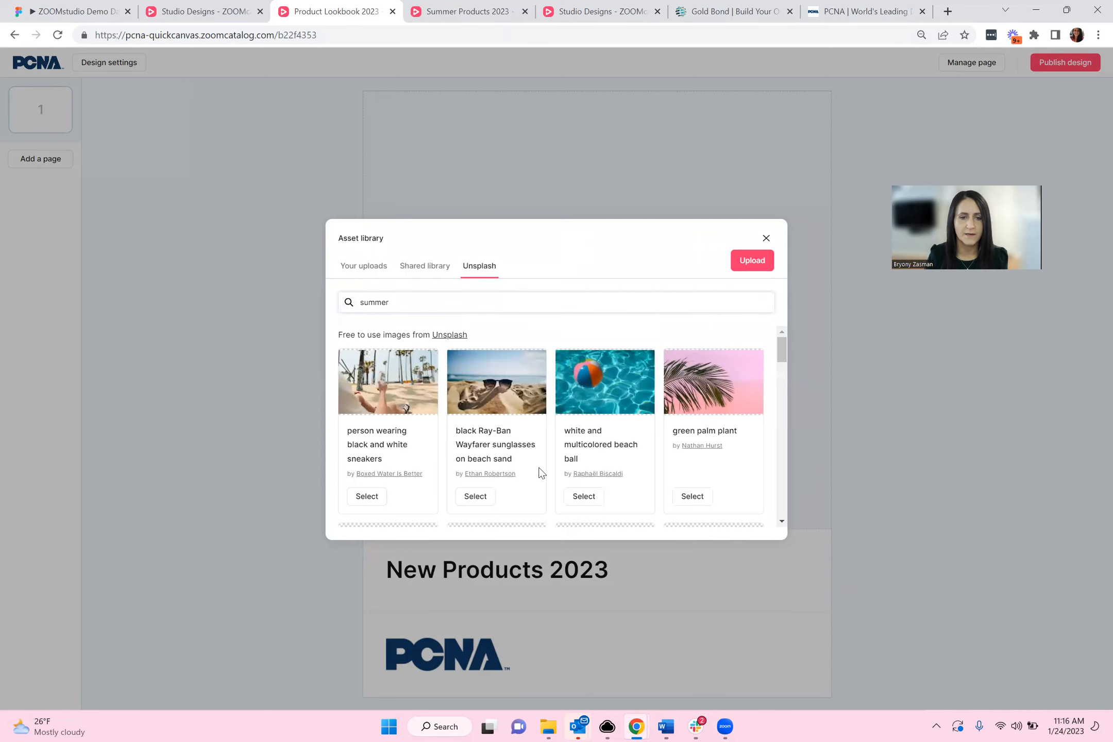
{"action": "left_click", "coordinate": [540, 470]}
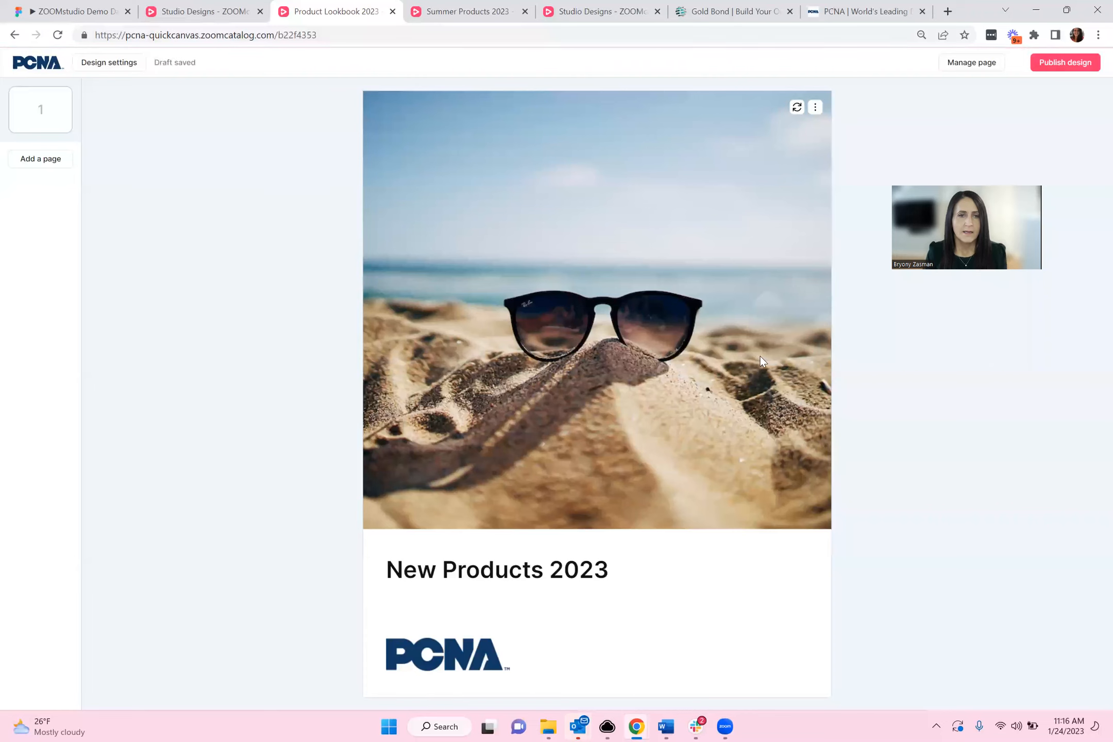
Step: Add a spread page and apply the Two columns layout to its left page
{"action": "left_click", "coordinate": [45, 164]}
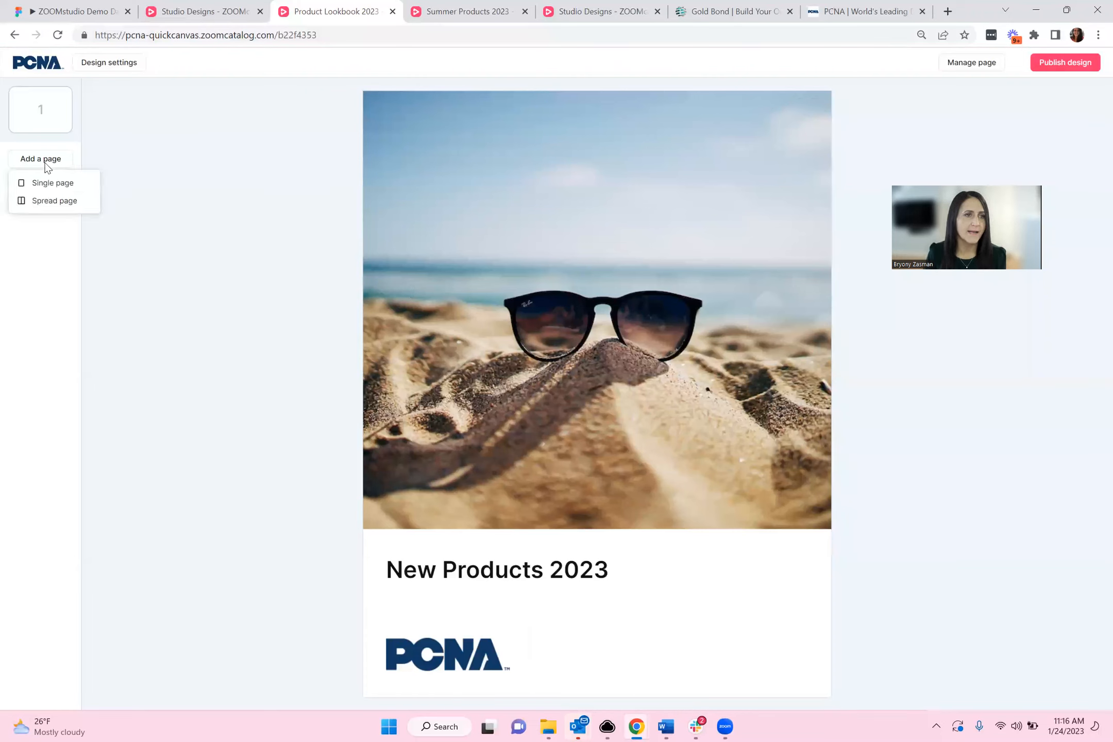
{"action": "left_click", "coordinate": [55, 206]}
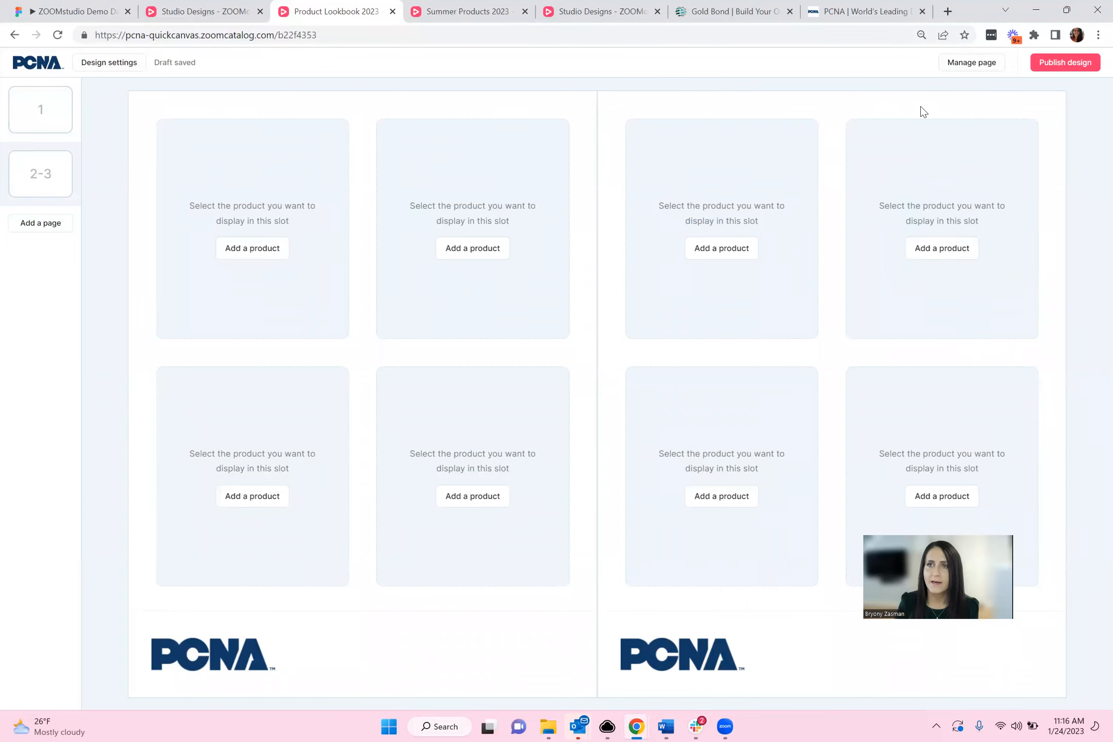
{"action": "left_click", "coordinate": [963, 63]}
{"action": "left_click", "coordinate": [960, 83]}
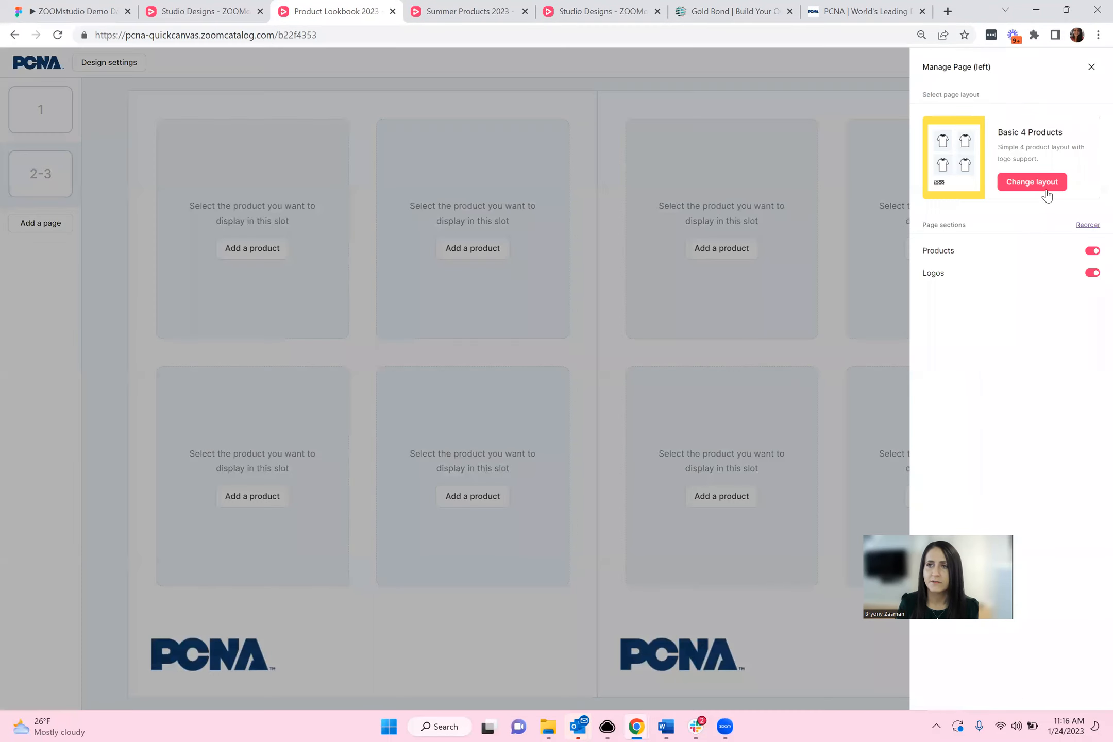
{"action": "left_click", "coordinate": [1037, 180]}
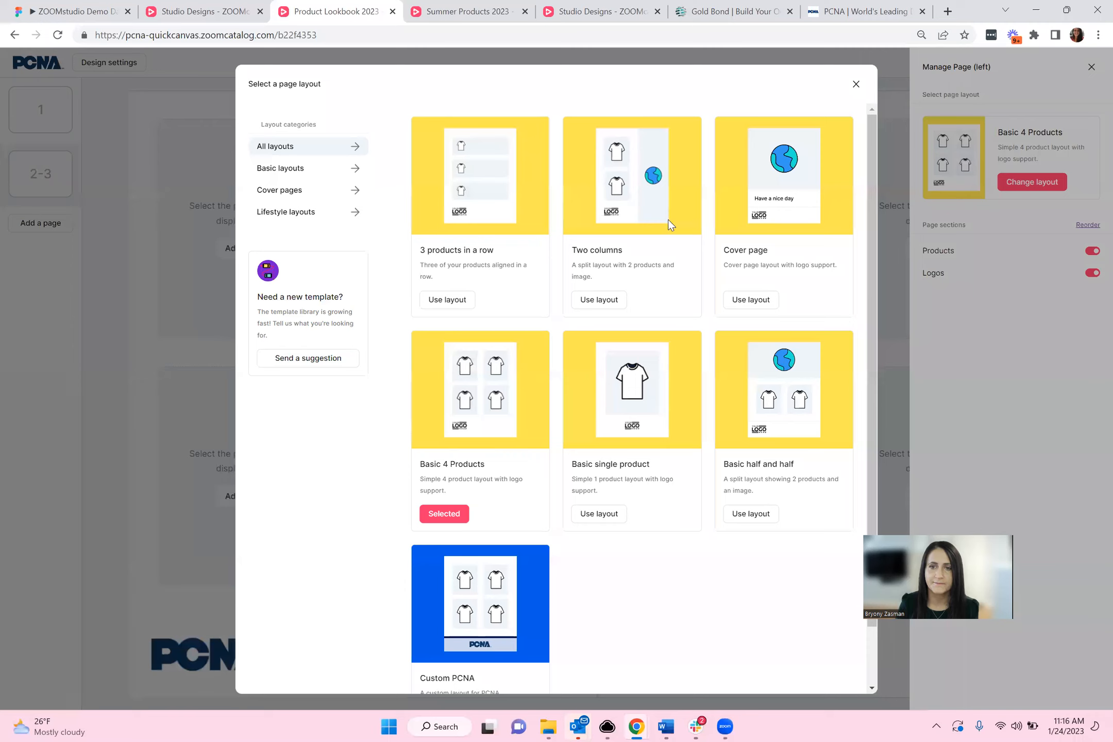
{"action": "left_click", "coordinate": [612, 298]}
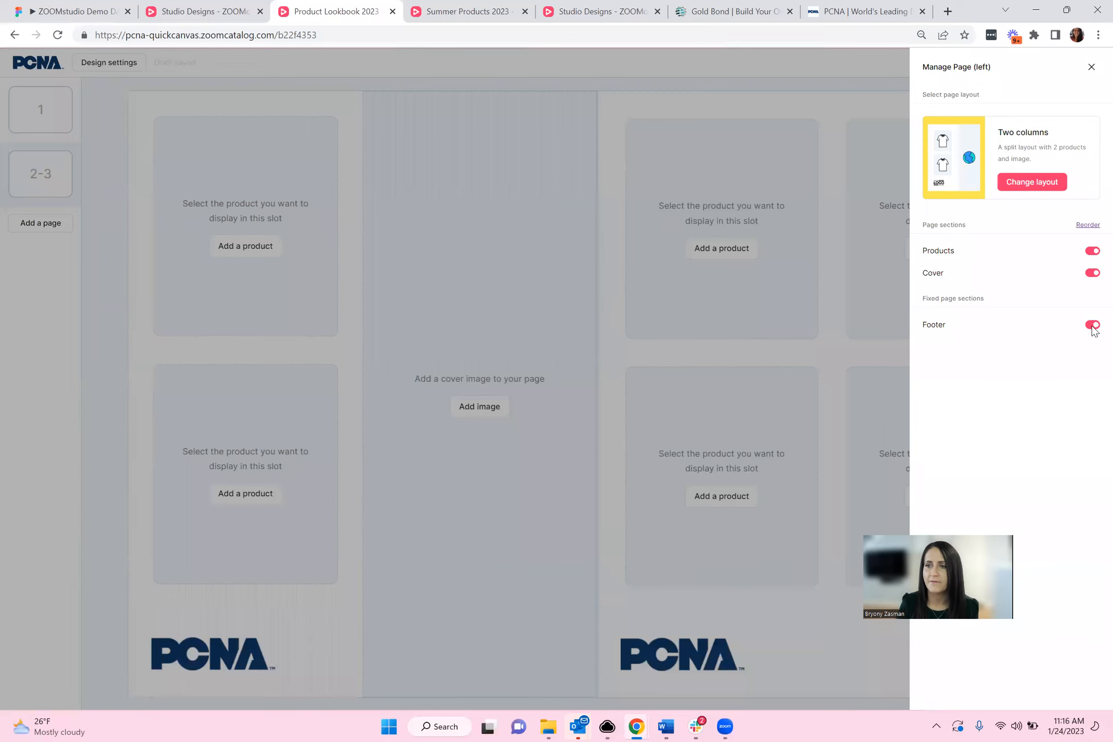
Step: Hide the left page's footer and reorder its sections so that Cover comes before Products
{"action": "left_click", "coordinate": [1092, 324]}
{"action": "left_click", "coordinate": [1087, 224]}
{"action": "left_click_drag", "start_coordinate": [1093, 250], "coordinate": [1093, 278]}
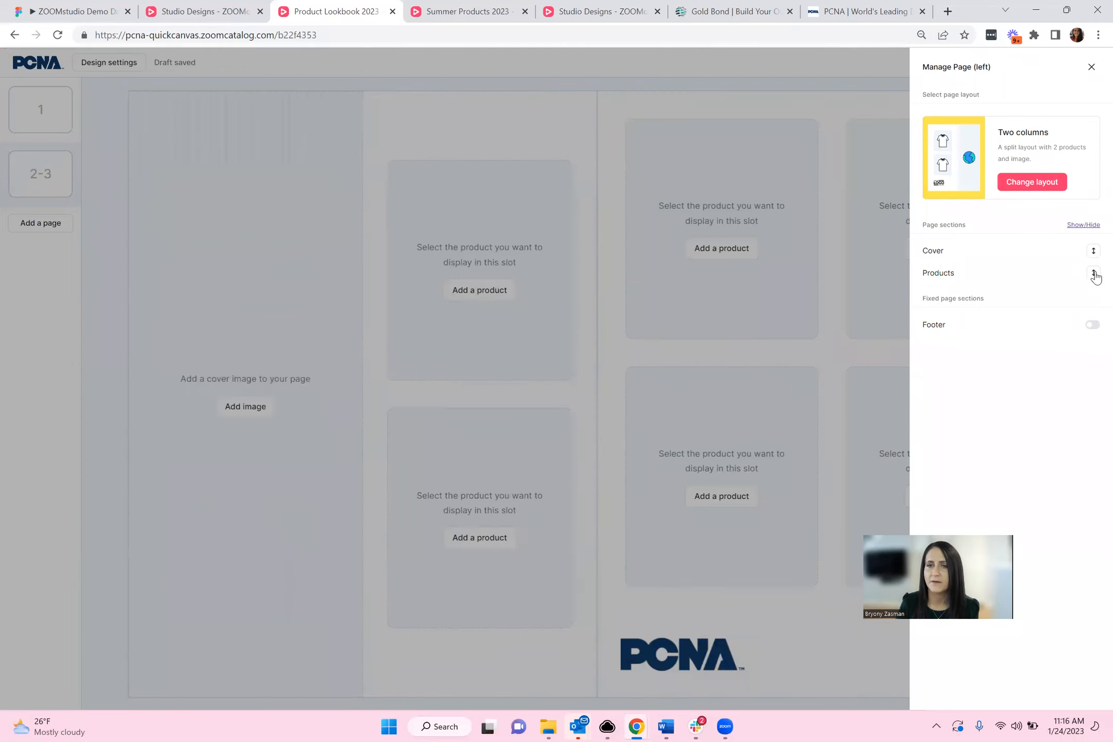
{"action": "left_click", "coordinate": [313, 416]}
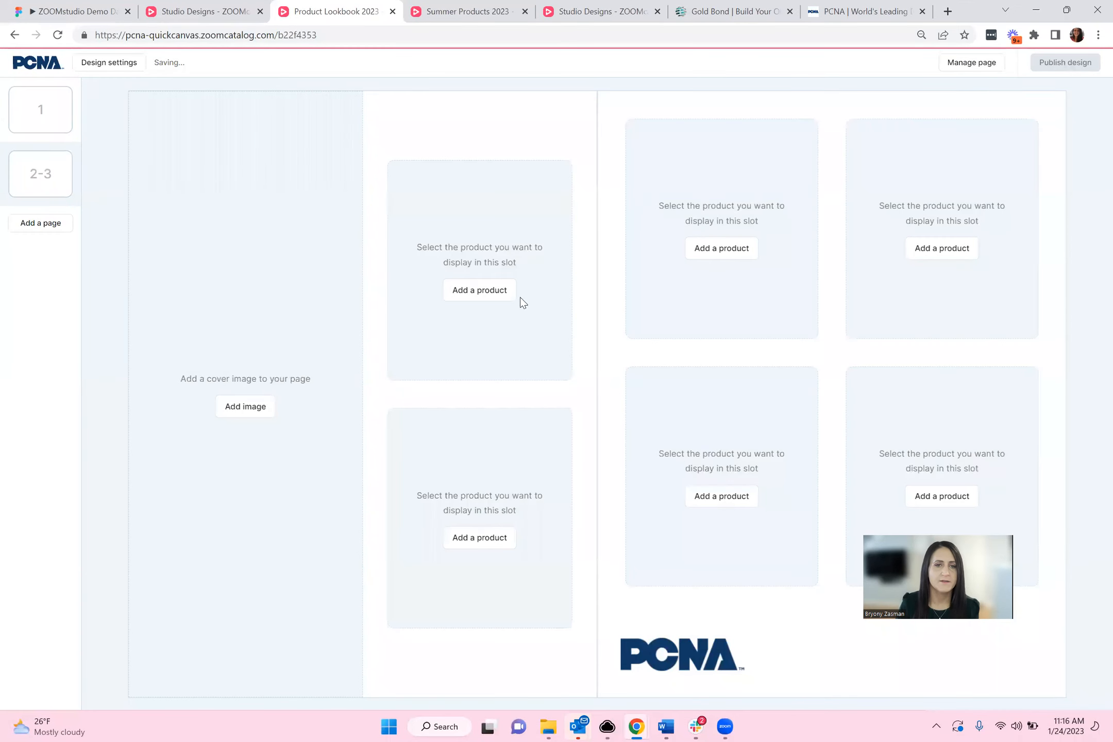
Step: Apply the Basic single product layout to the spread's right page and hide its Logos section
{"action": "left_click", "coordinate": [969, 76]}
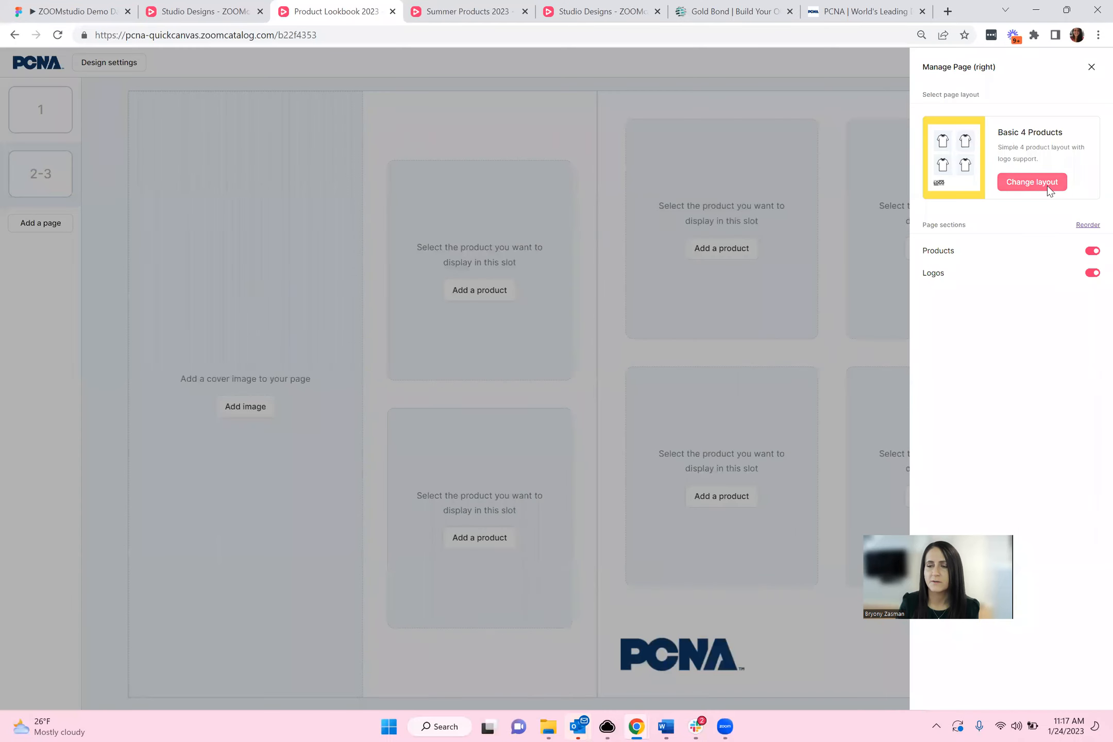
{"action": "left_click", "coordinate": [1045, 185]}
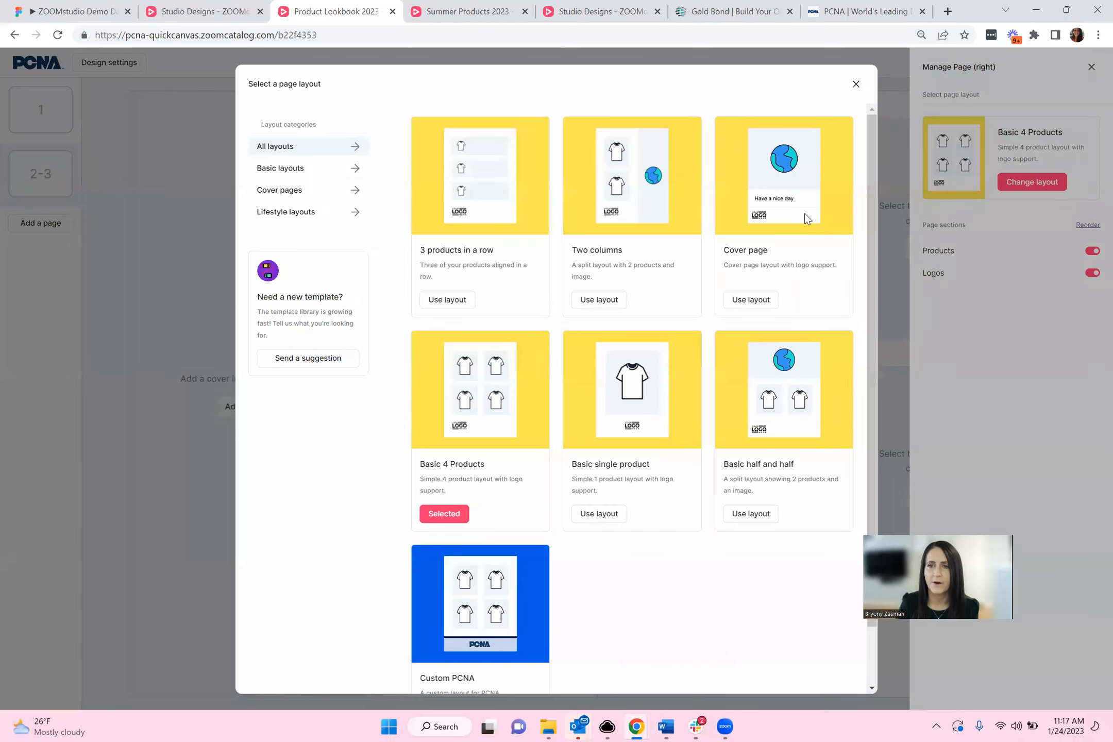
{"action": "left_click", "coordinate": [674, 453]}
{"action": "left_click", "coordinate": [1092, 273]}
{"action": "left_click", "coordinate": [618, 292]}
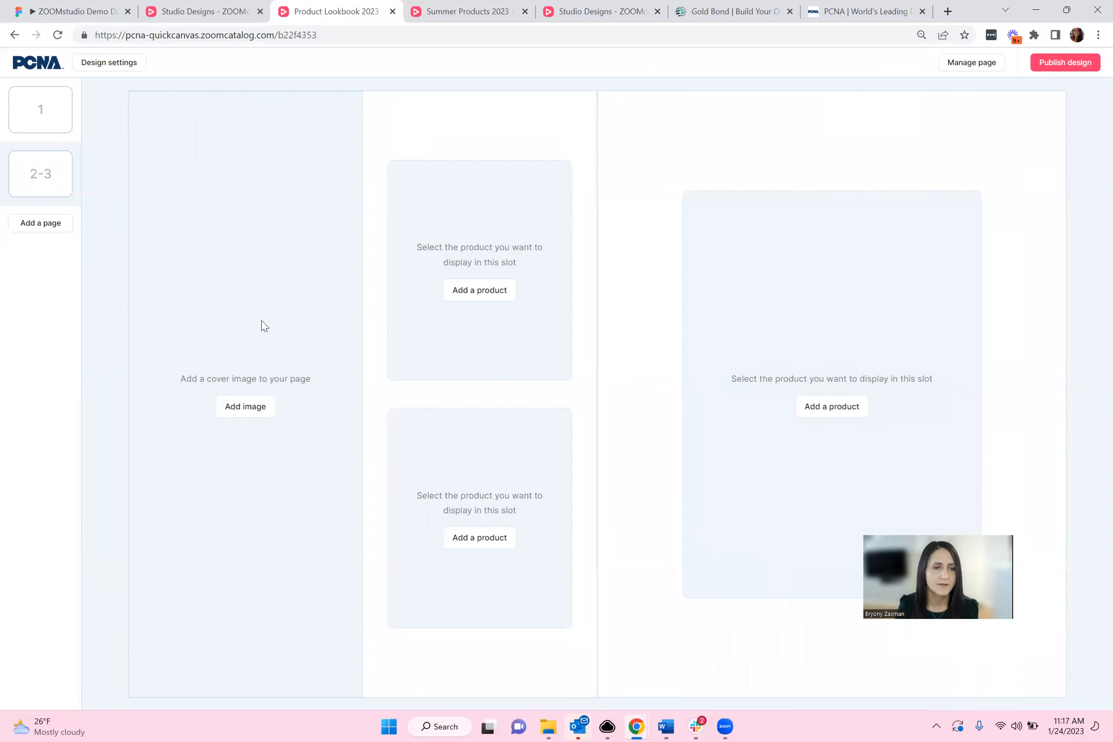
Step: Search Unsplash for sunglasses and place the man in black framed eyeglasses photo in the left page's cover area
{"action": "left_click", "coordinate": [235, 405]}
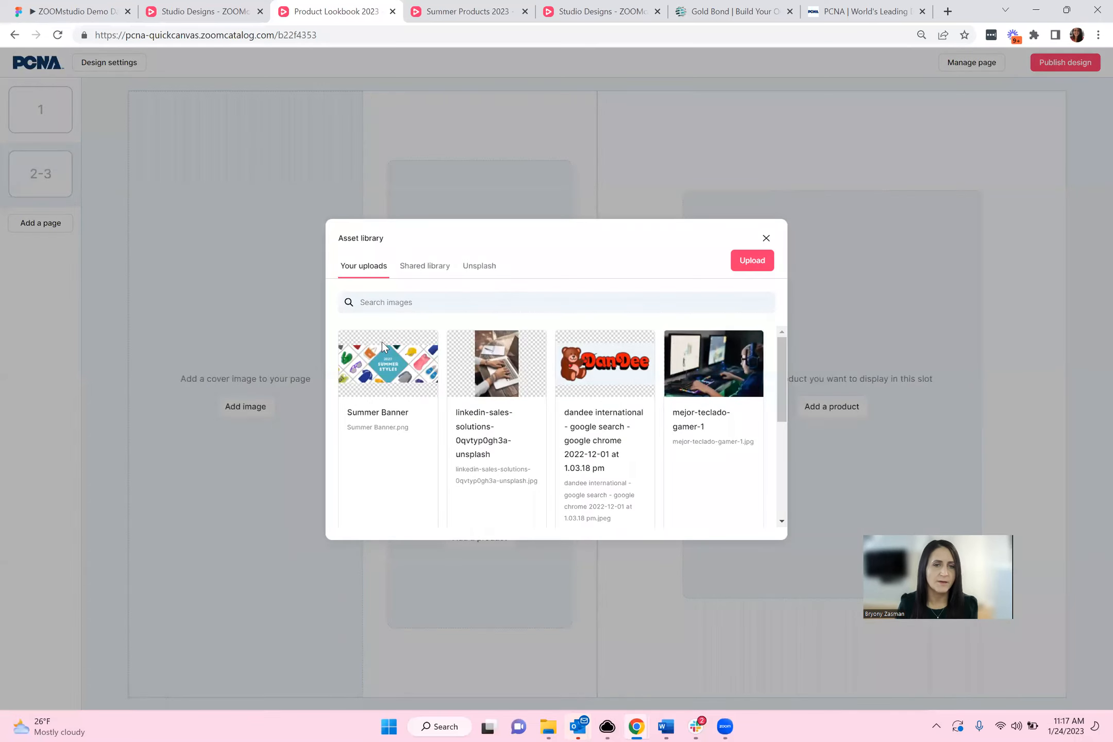
{"action": "left_click", "coordinate": [480, 274]}
{"action": "left_click", "coordinate": [449, 308]}
{"action": "key", "text": "ctrl+a"}
{"action": "type", "text": "sunglasses"}
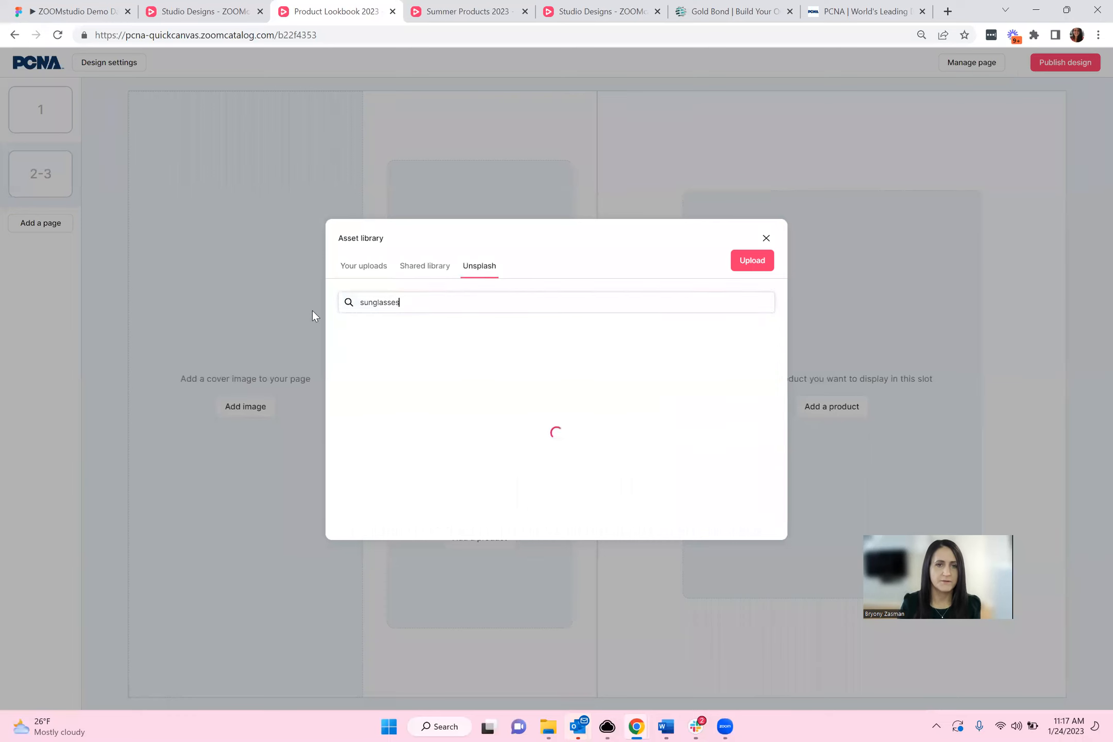
{"action": "scroll", "coordinate": [629, 377], "scroll_direction": "down", "scroll_amount": 10}
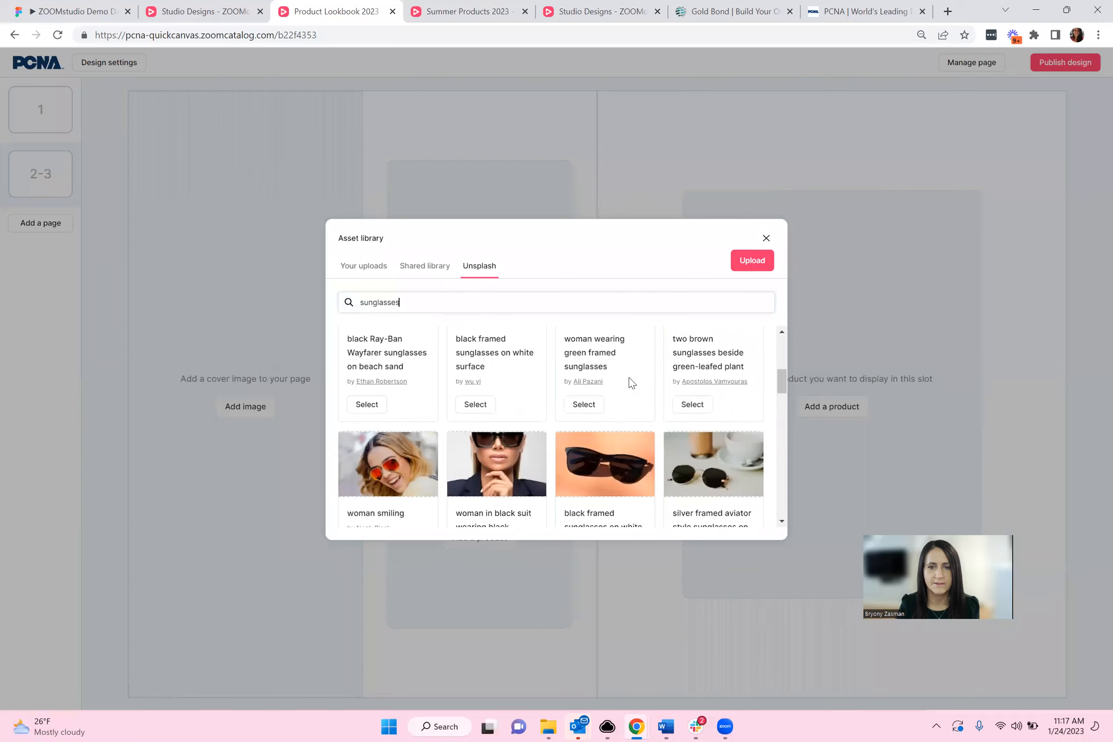
{"action": "scroll", "coordinate": [659, 402], "scroll_direction": "down", "scroll_amount": 1}
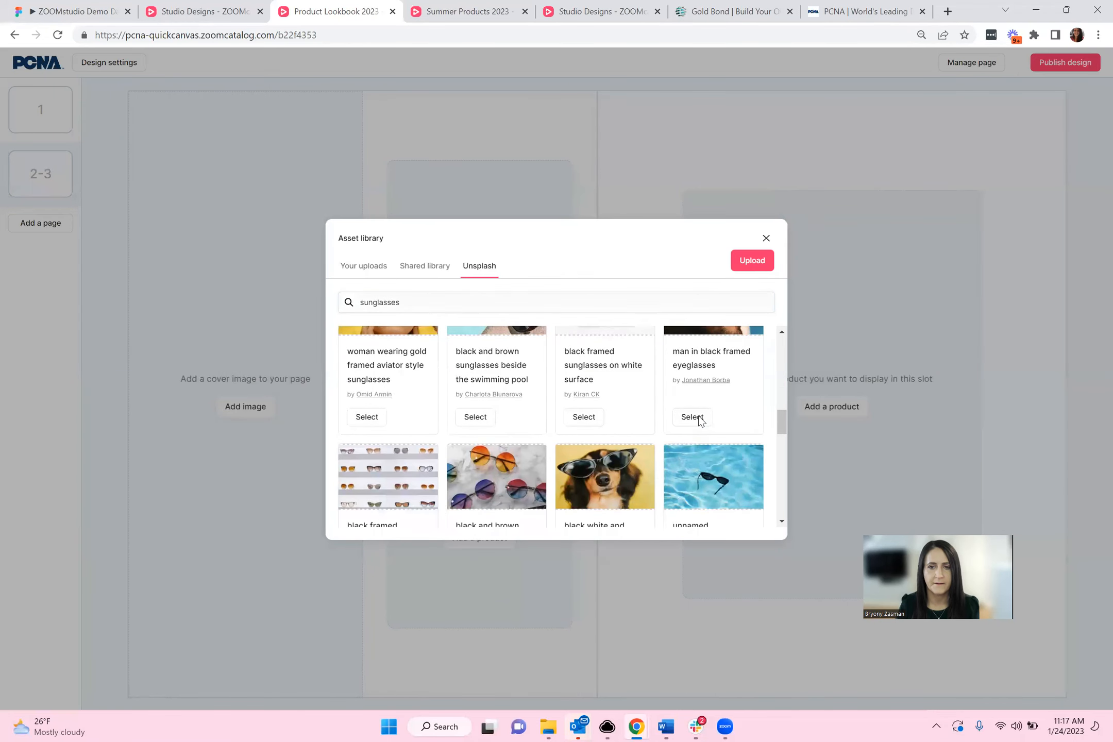
{"action": "left_click", "coordinate": [696, 419]}
Step: Reposition the left page's cover photo, shifting it left so the man's whole profile and sunglasses fit in the frame
{"action": "left_click", "coordinate": [345, 108]}
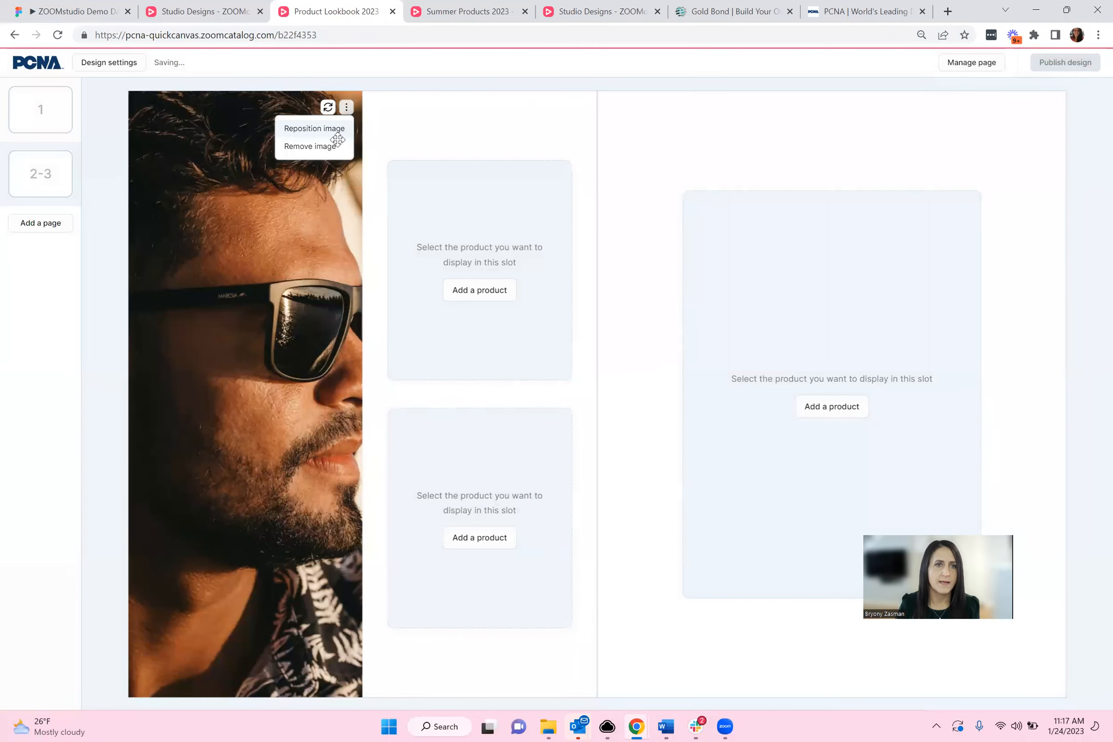
{"action": "left_click", "coordinate": [340, 129]}
{"action": "left_click_drag", "start_coordinate": [296, 260], "coordinate": [215, 256]}
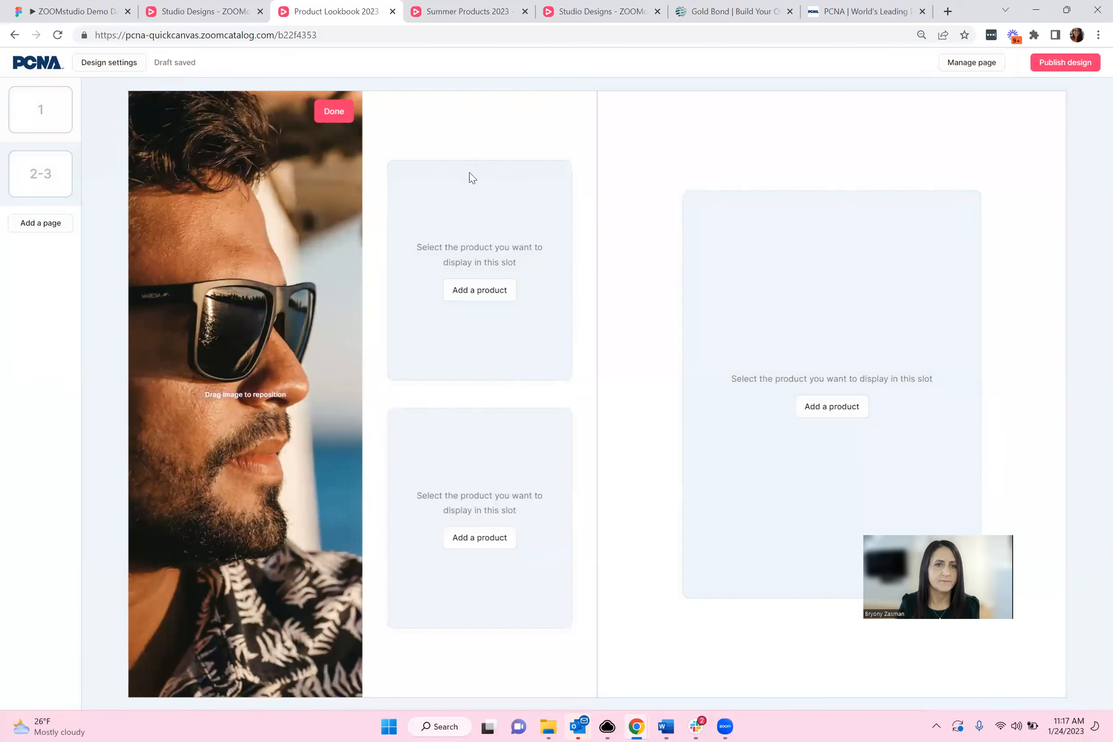
{"action": "left_click", "coordinate": [493, 131]}
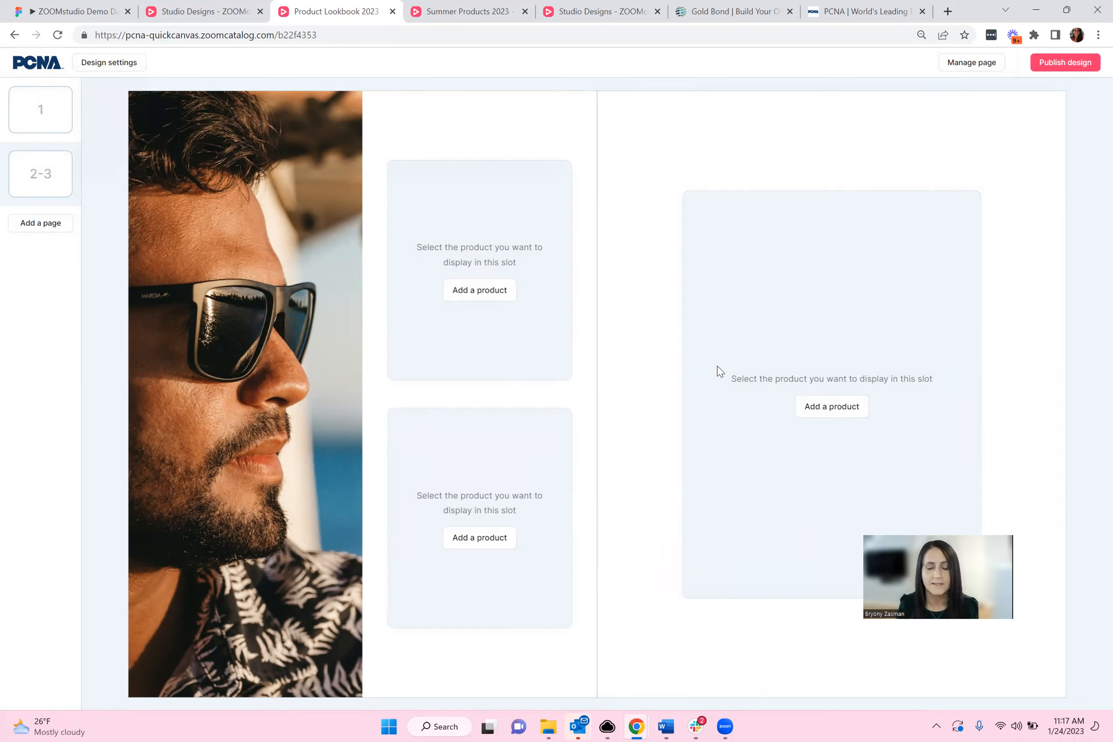
Step: Search the product catalog for sunglasses to fill the left page's upper product slot
{"action": "left_click", "coordinate": [483, 291]}
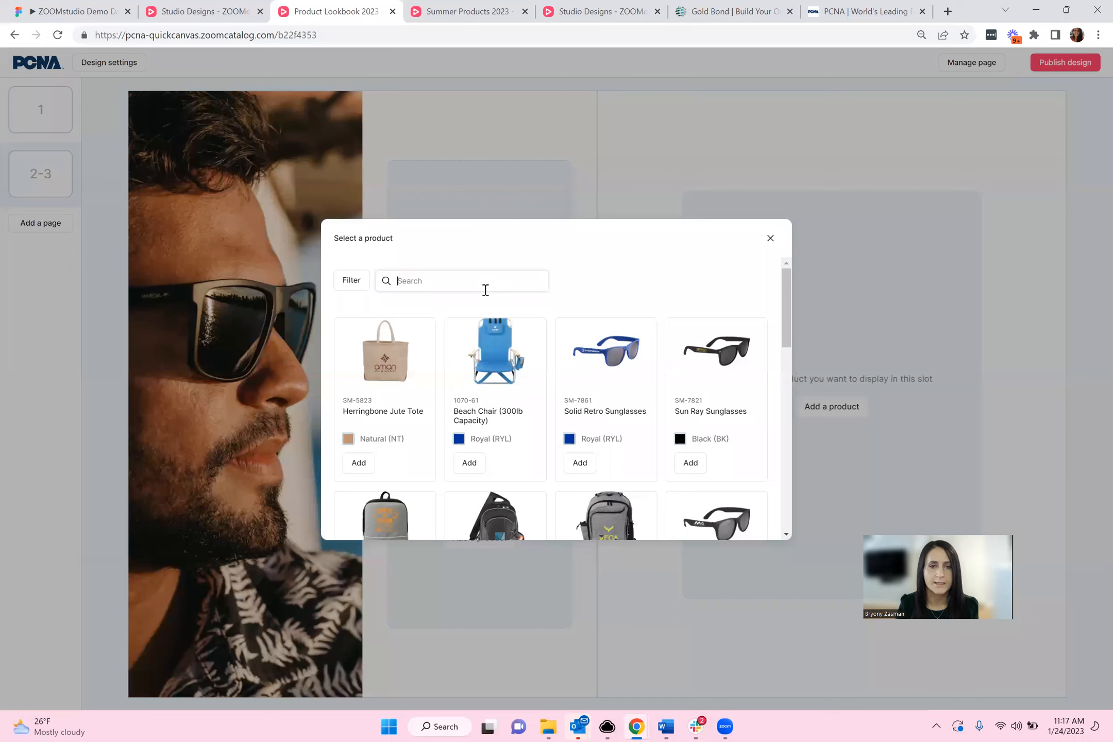
{"action": "type", "text": "su"}
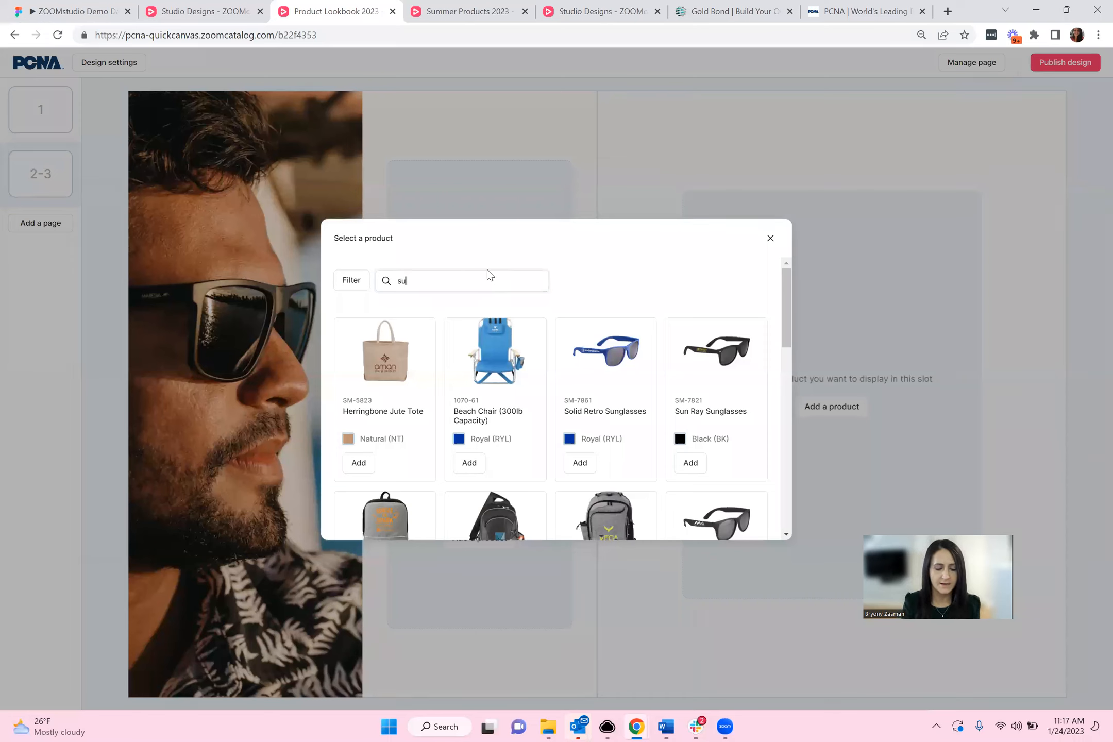
{"action": "type", "text": "gl"}
{"action": "key", "text": "BackSpace"}
{"action": "key", "text": "BackSpace"}
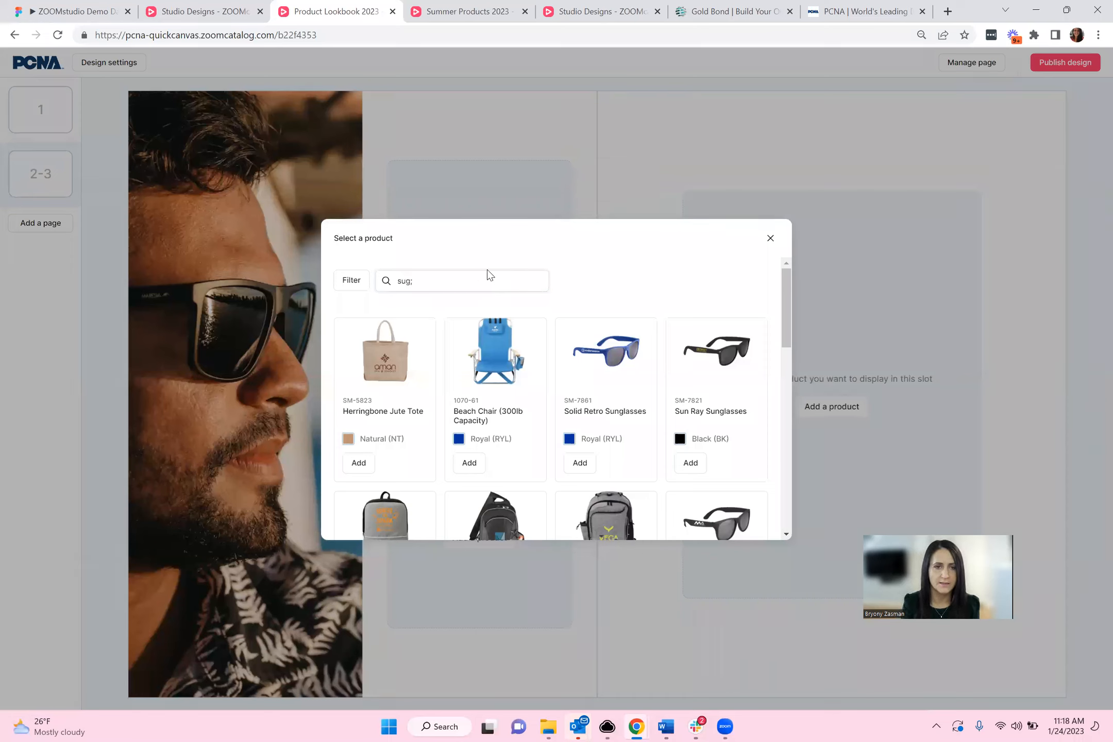
{"action": "type", "text": "ngl"}
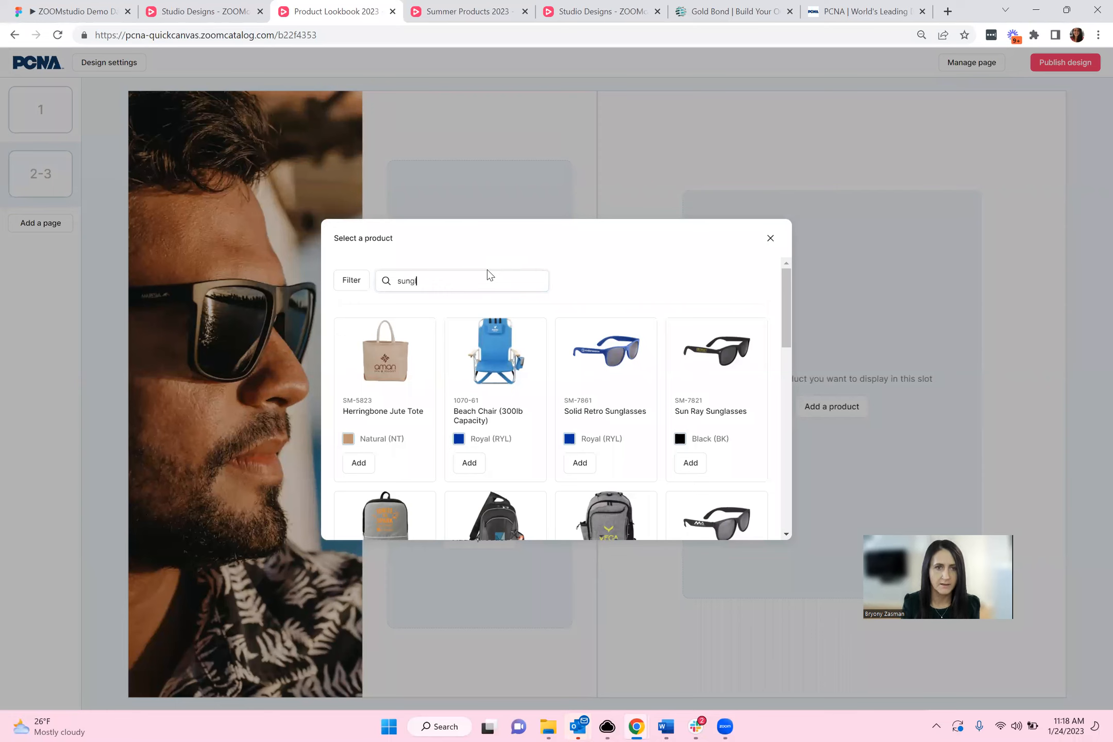
{"action": "type", "text": "asses"}
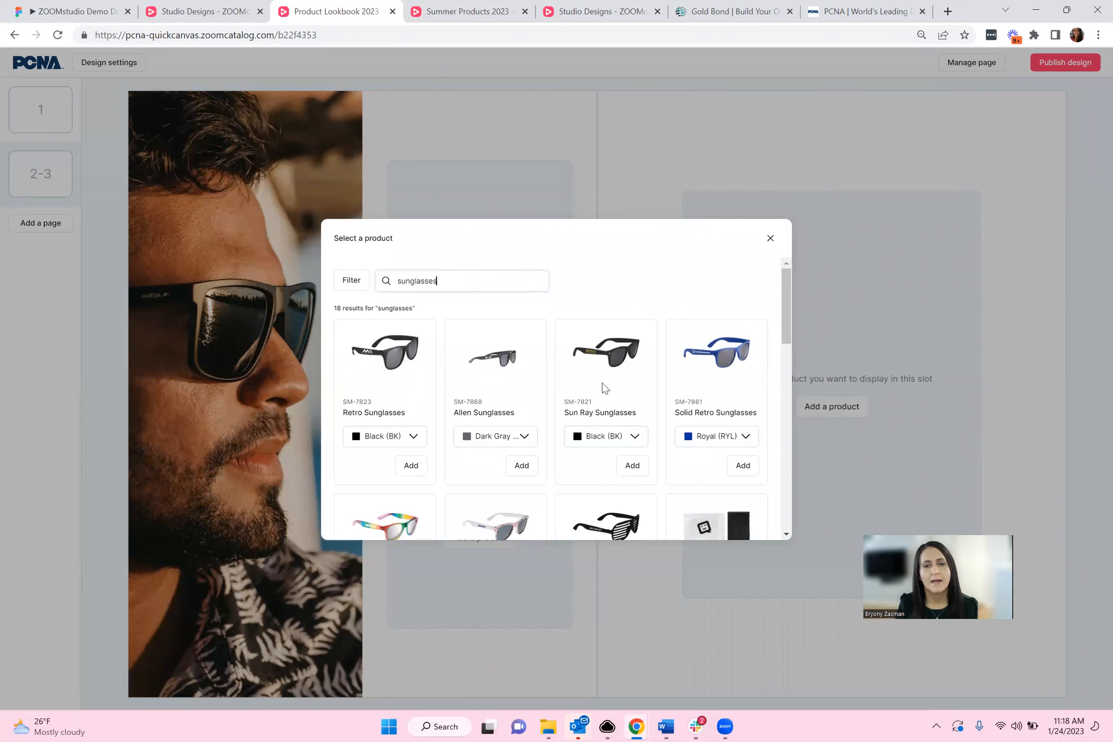
Step: Browse the sunglasses results and add the Retro Sunglasses in Neon Green to the left page's upper slot
{"action": "scroll", "coordinate": [605, 388], "scroll_direction": "down", "scroll_amount": 2}
{"action": "scroll", "coordinate": [605, 389], "scroll_direction": "down", "scroll_amount": 5}
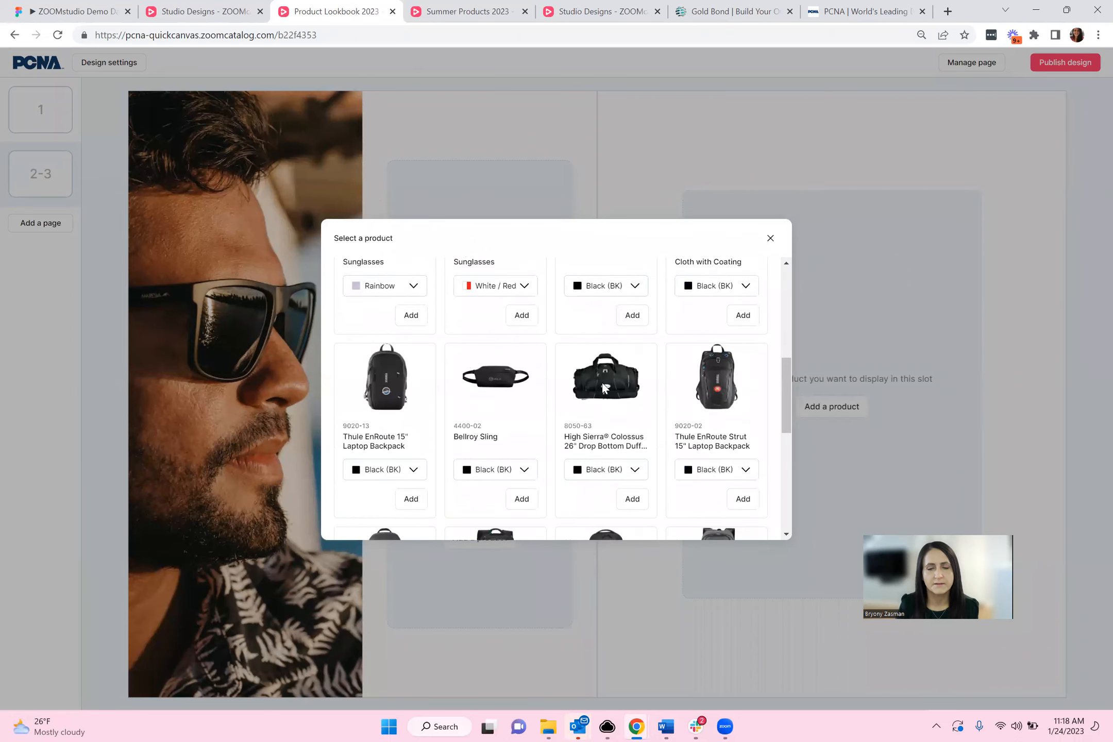
{"action": "scroll", "coordinate": [605, 389], "scroll_direction": "up", "scroll_amount": 6}
{"action": "scroll", "coordinate": [602, 387], "scroll_direction": "up", "scroll_amount": 1}
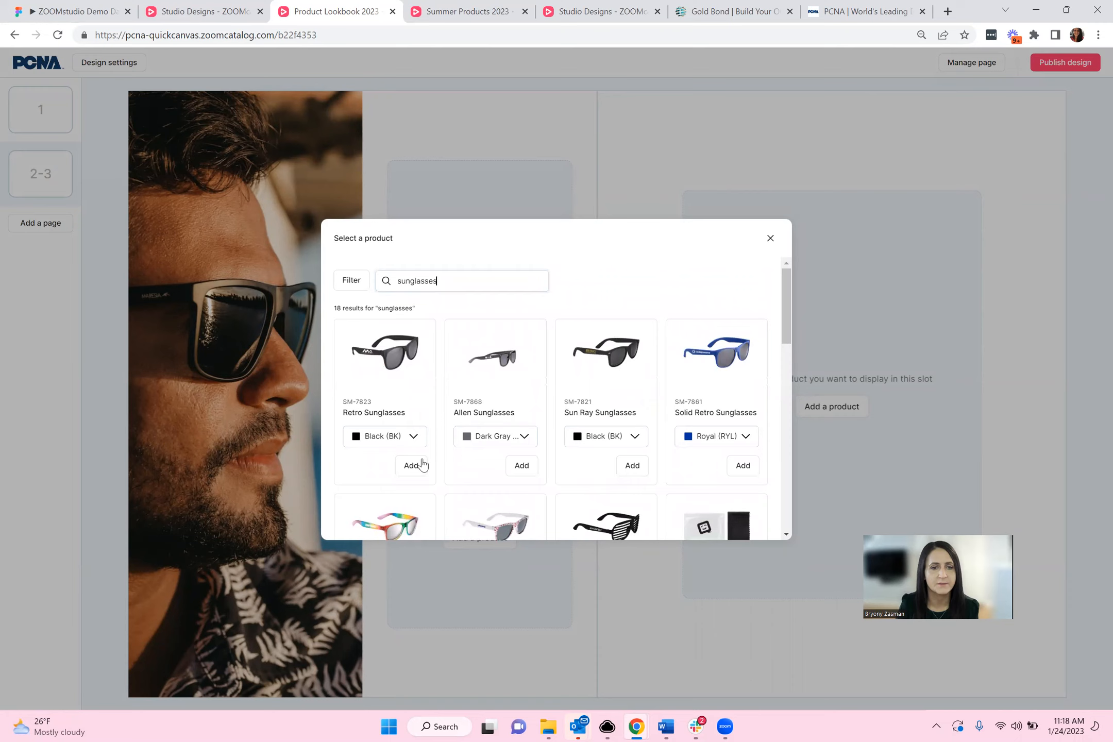
{"action": "left_click", "coordinate": [407, 441]}
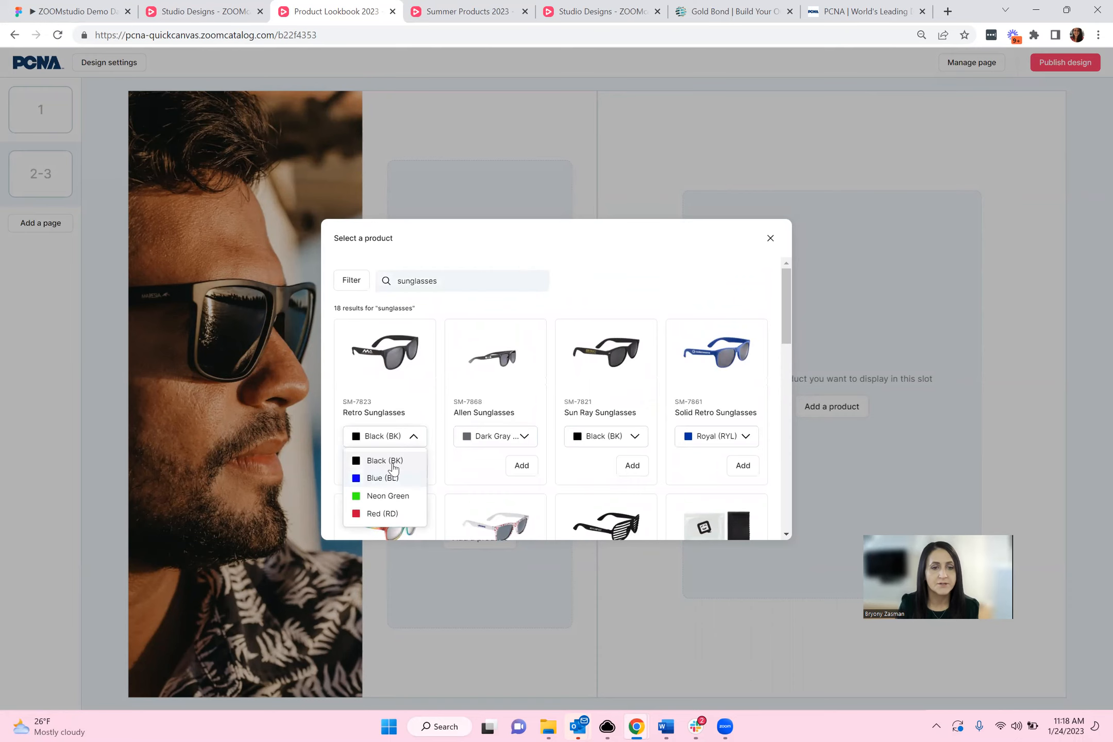
{"action": "left_click", "coordinate": [397, 496]}
{"action": "left_click", "coordinate": [411, 466]}
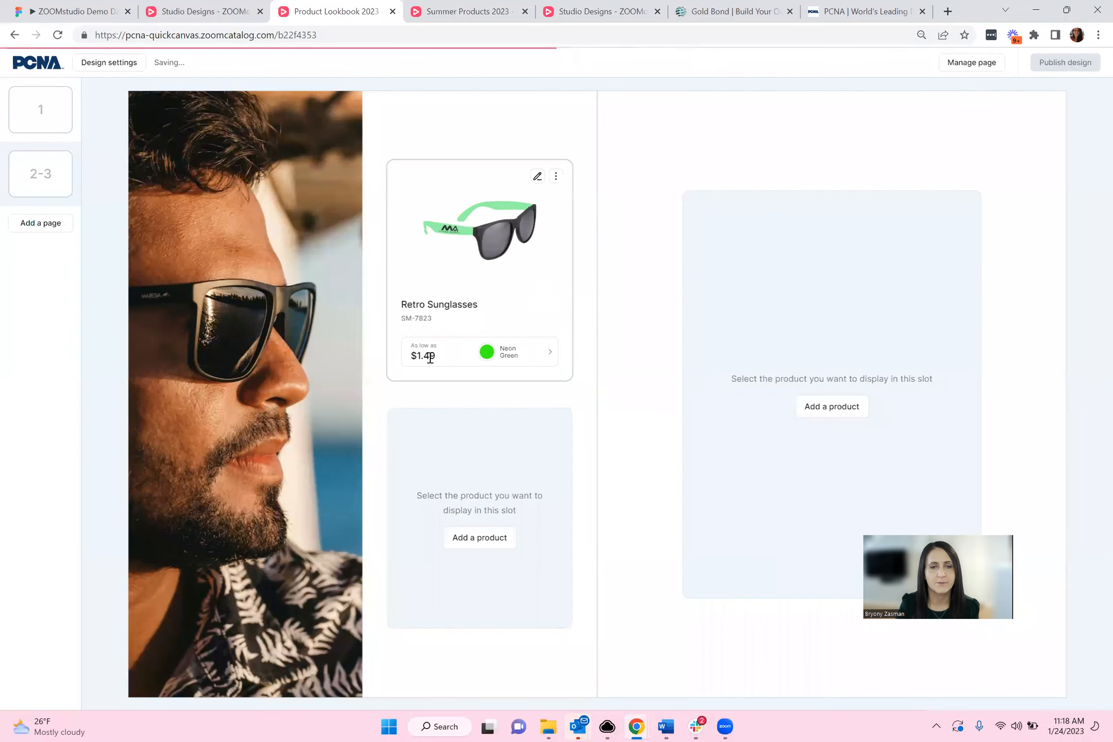
Step: Add the Solid Retro Sunglasses in Royal to the left page's lower slot and the Rainbow Sun Ray Sunglasses to the right page
{"action": "left_click", "coordinate": [469, 538]}
{"action": "left_click", "coordinate": [743, 465]}
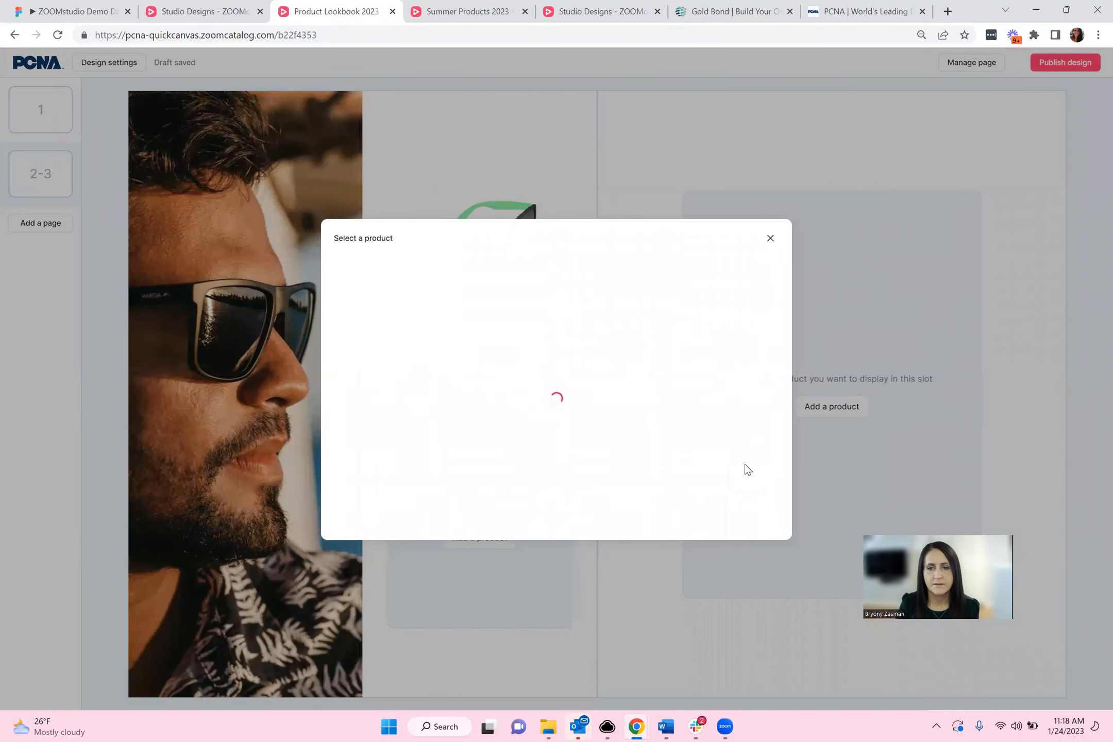
{"action": "left_click", "coordinate": [833, 409]}
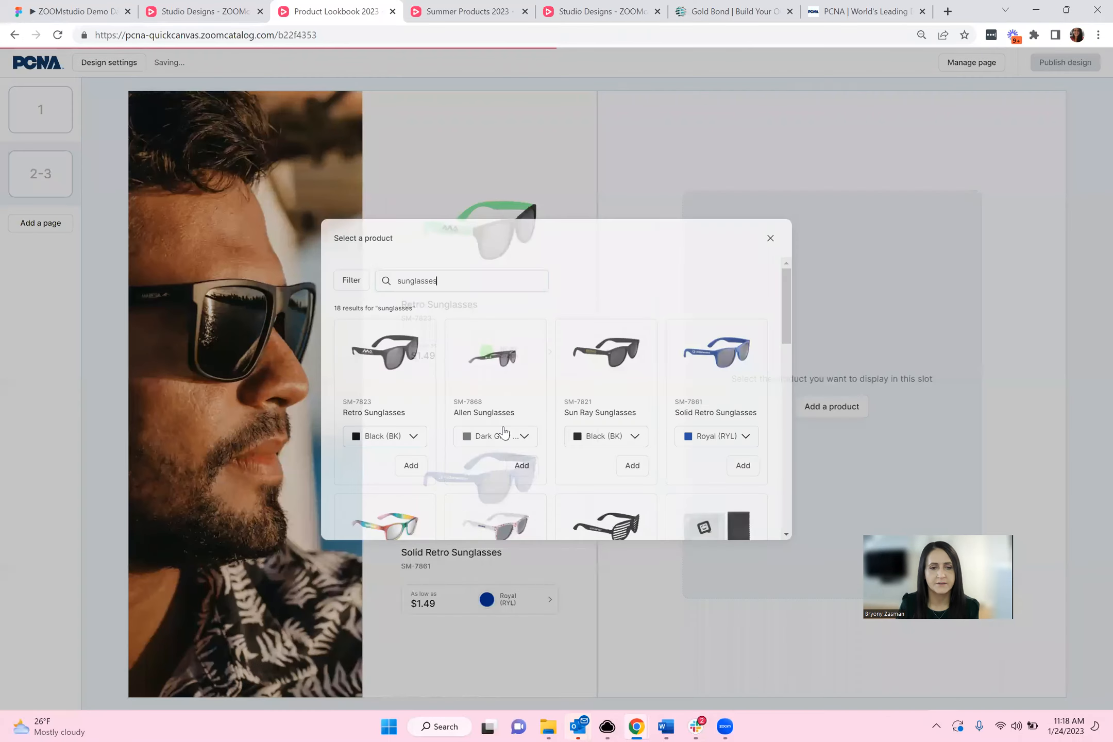
{"action": "scroll", "coordinate": [475, 430], "scroll_direction": "down", "scroll_amount": 5}
{"action": "left_click", "coordinate": [411, 449]}
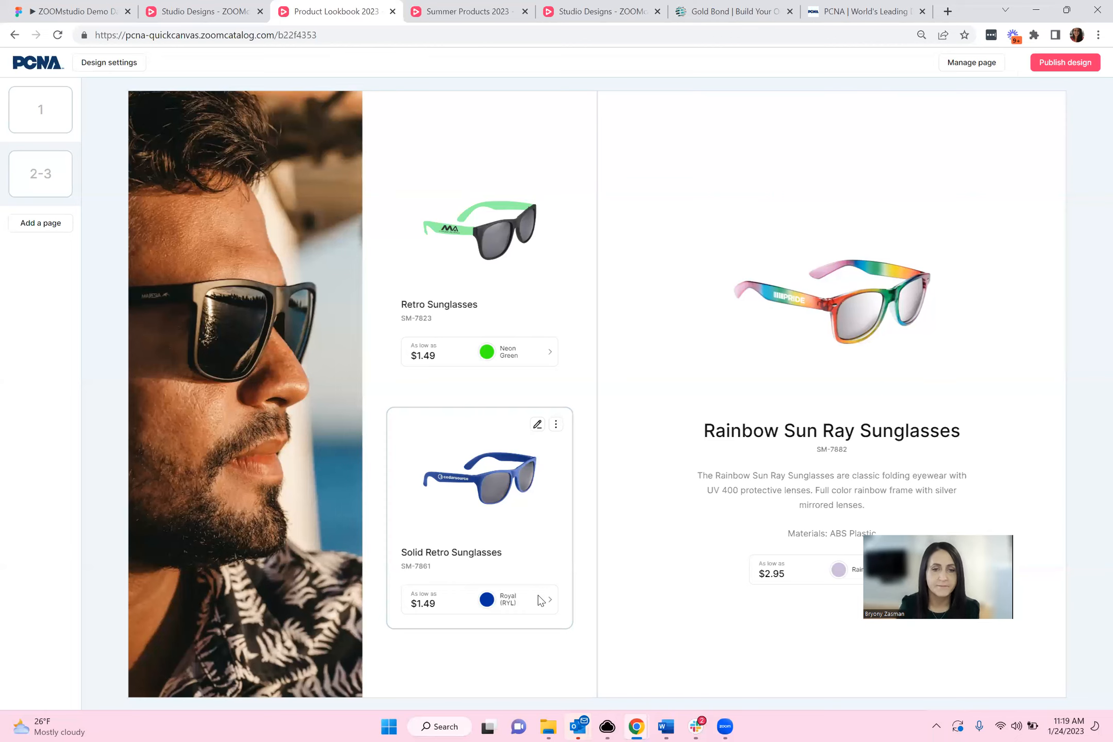
Step: Review which product data of the Solid Retro Sunglasses is shown on the page and in the sidebar
{"action": "left_click", "coordinate": [537, 425]}
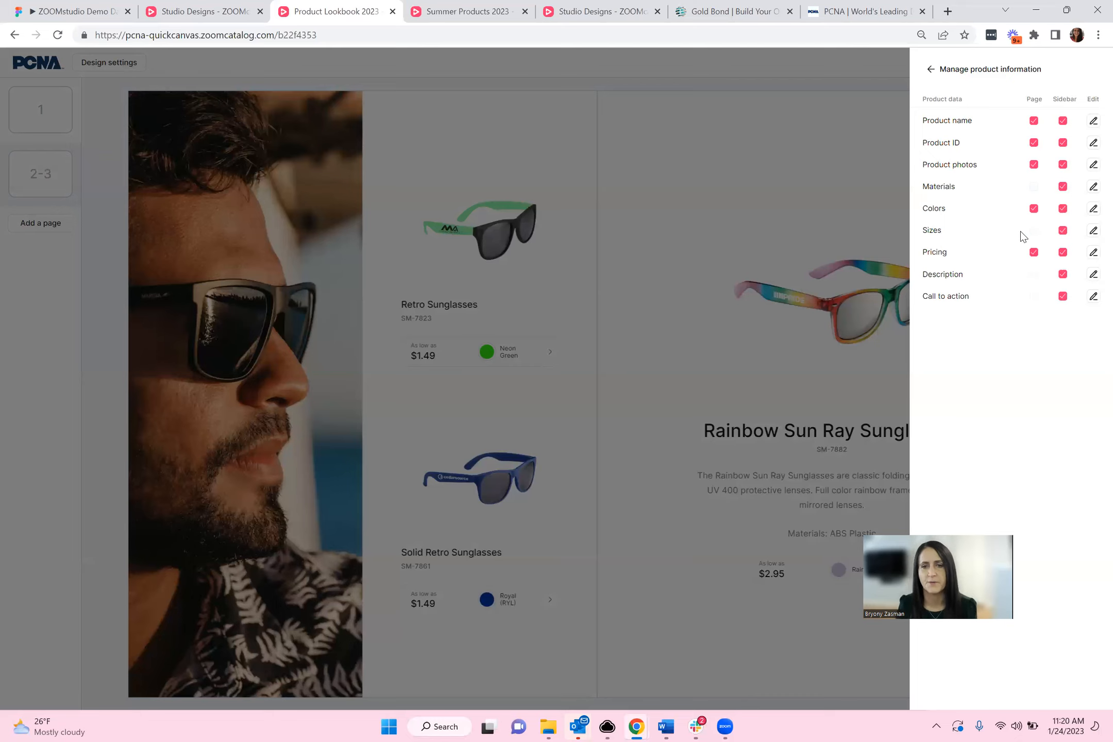
{"action": "left_click", "coordinate": [683, 321]}
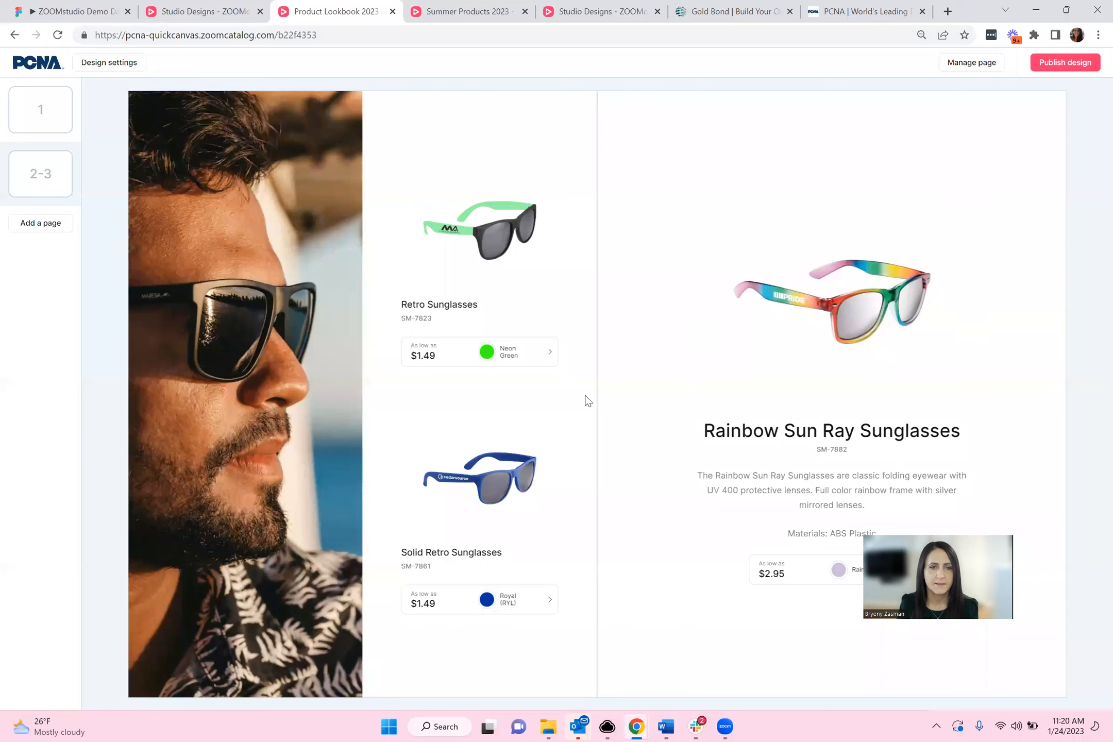
Step: Add a new spread page and give its left page the Cover page layout with the Logos section hidden
{"action": "left_click", "coordinate": [50, 226]}
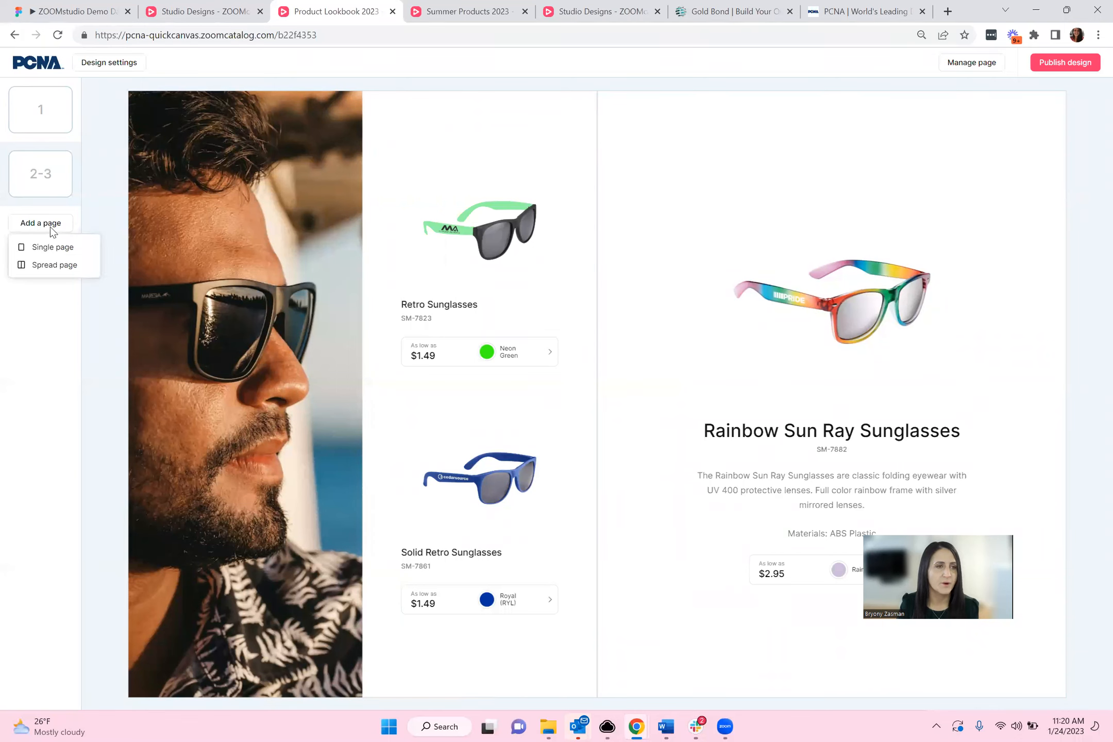
{"action": "left_click", "coordinate": [56, 266]}
{"action": "left_click", "coordinate": [950, 64]}
{"action": "left_click", "coordinate": [947, 88]}
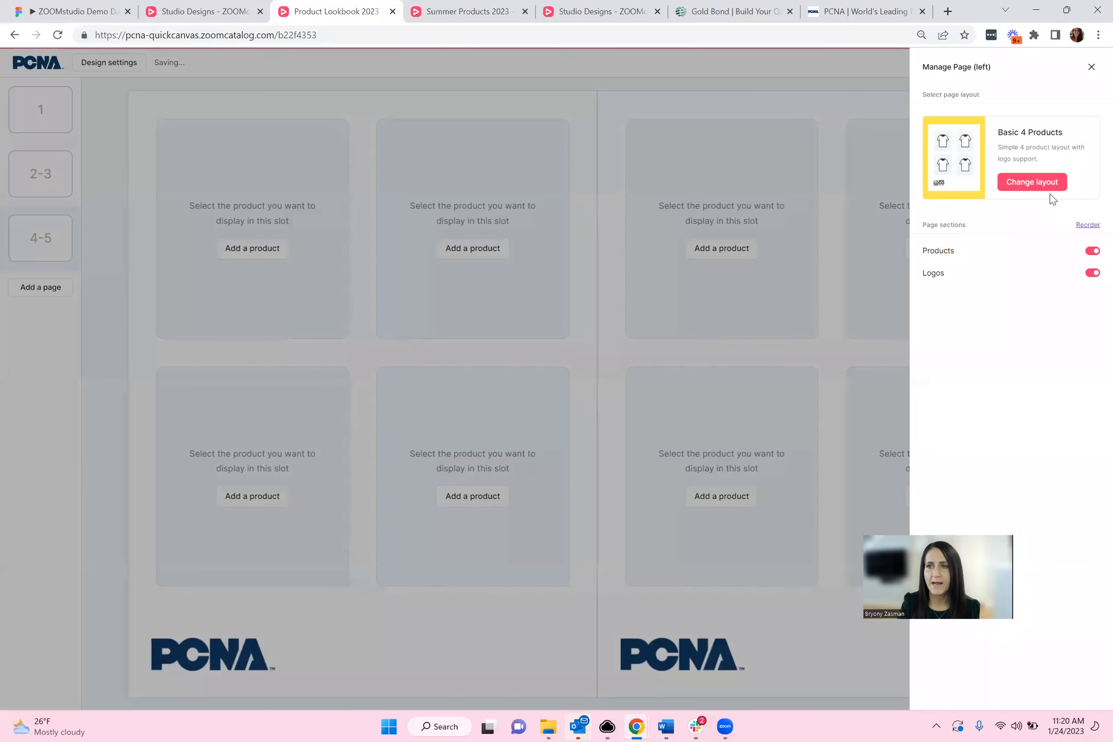
{"action": "left_click", "coordinate": [1047, 182]}
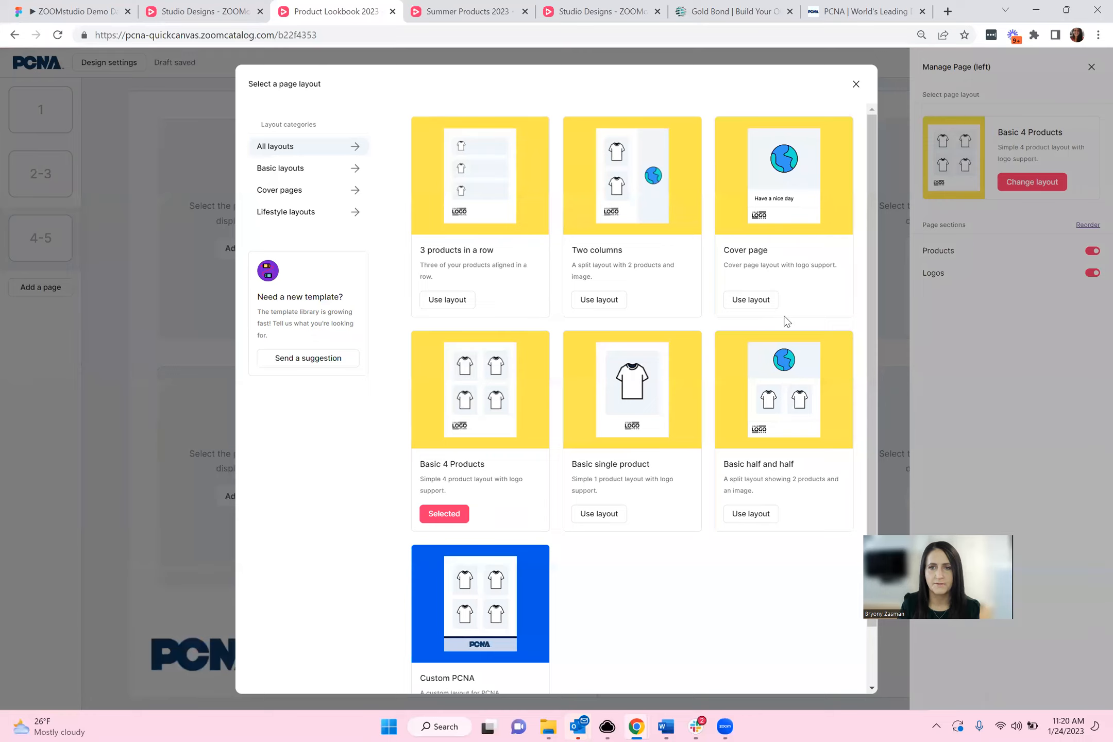
{"action": "left_click", "coordinate": [762, 303]}
{"action": "left_click", "coordinate": [1092, 295]}
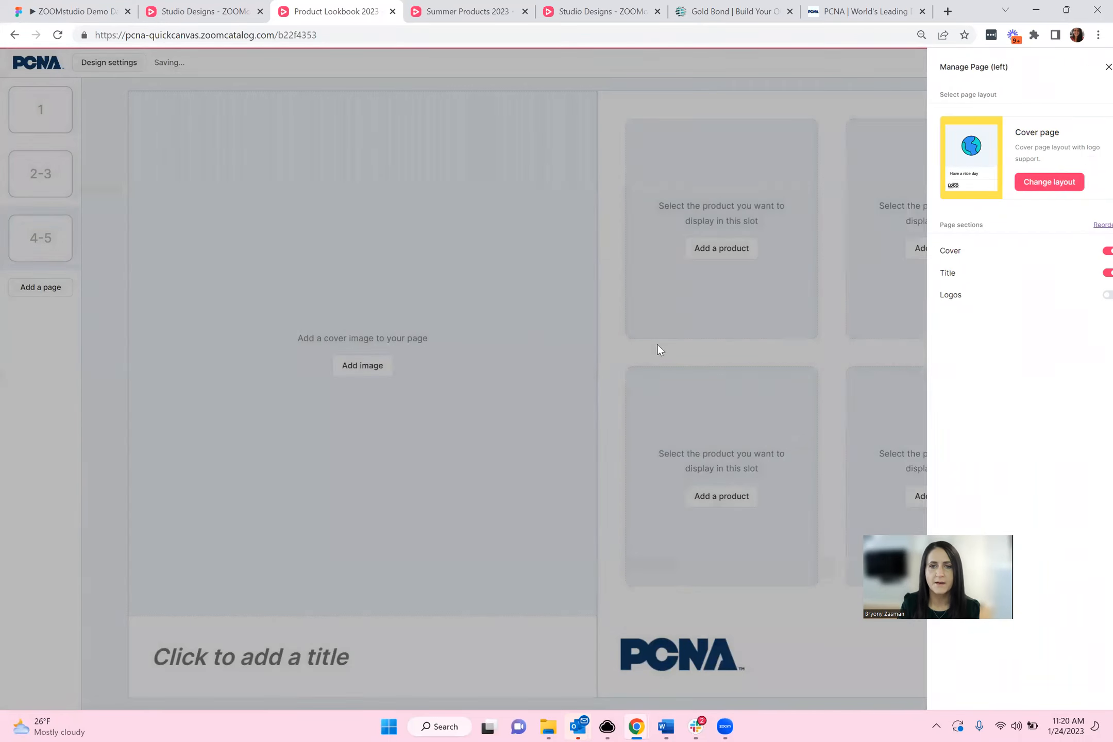
{"action": "left_click", "coordinate": [657, 344]}
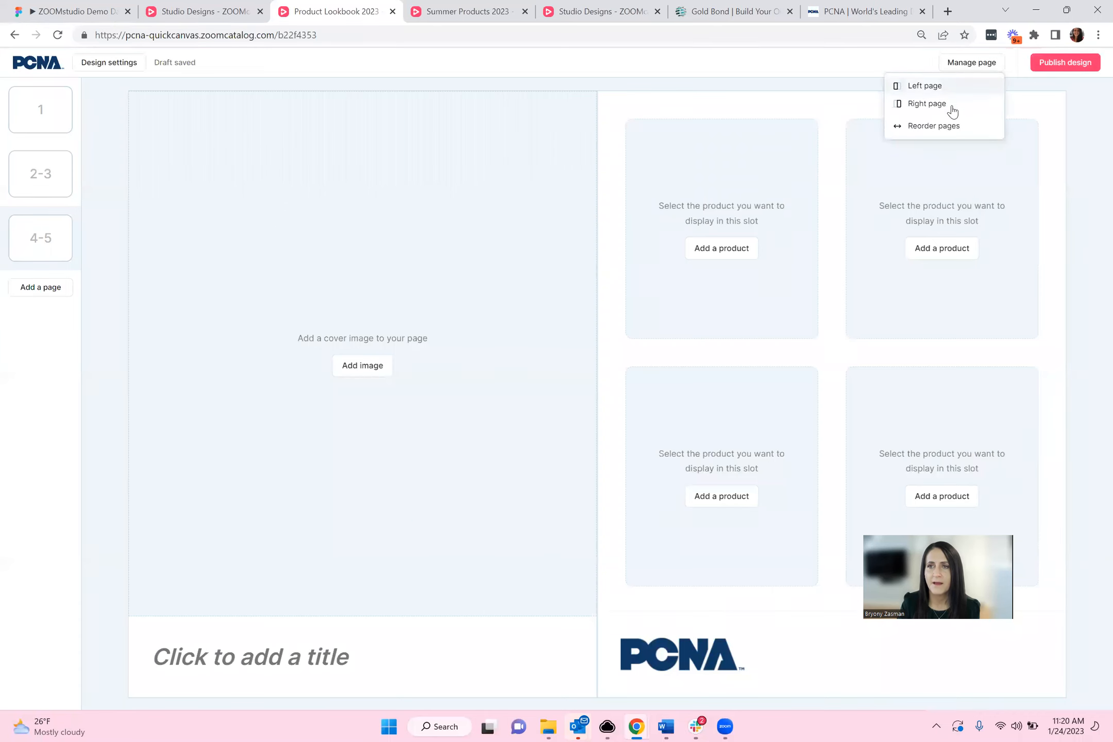
Step: Apply the 3 products in a row layout to the new spread's right page and hide its Logos section
{"action": "left_click", "coordinate": [951, 104]}
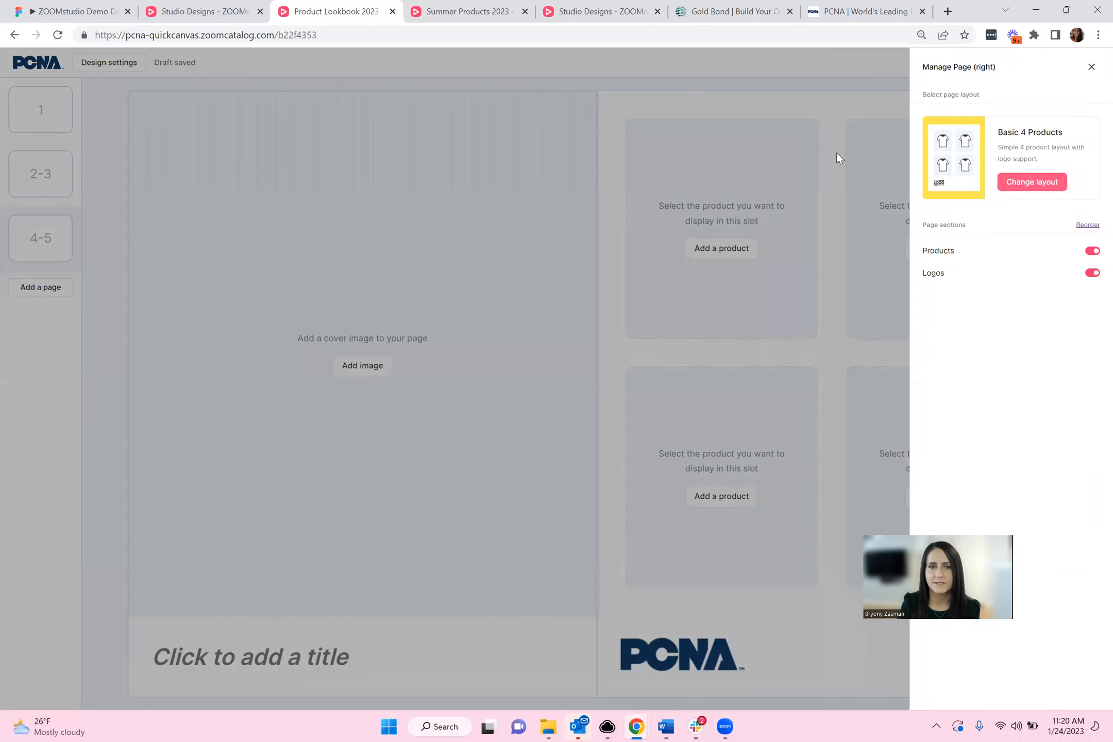
{"action": "left_click", "coordinate": [1028, 181]}
{"action": "left_click", "coordinate": [433, 304]}
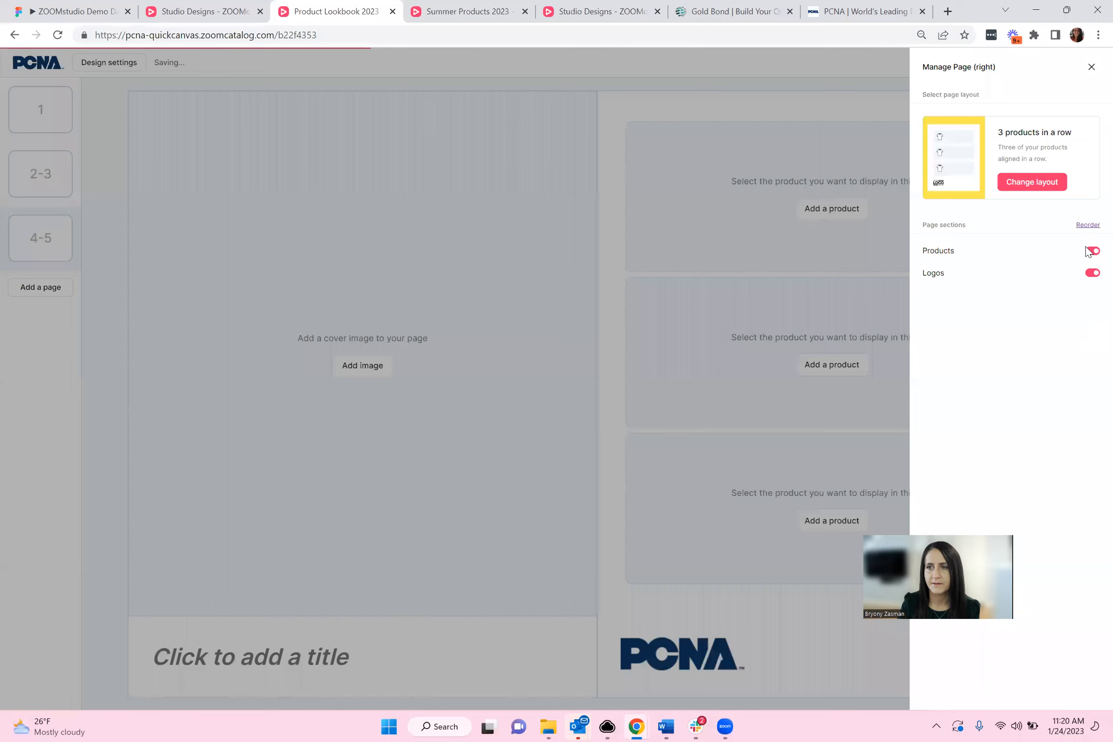
{"action": "left_click", "coordinate": [1092, 273]}
{"action": "left_click", "coordinate": [648, 460]}
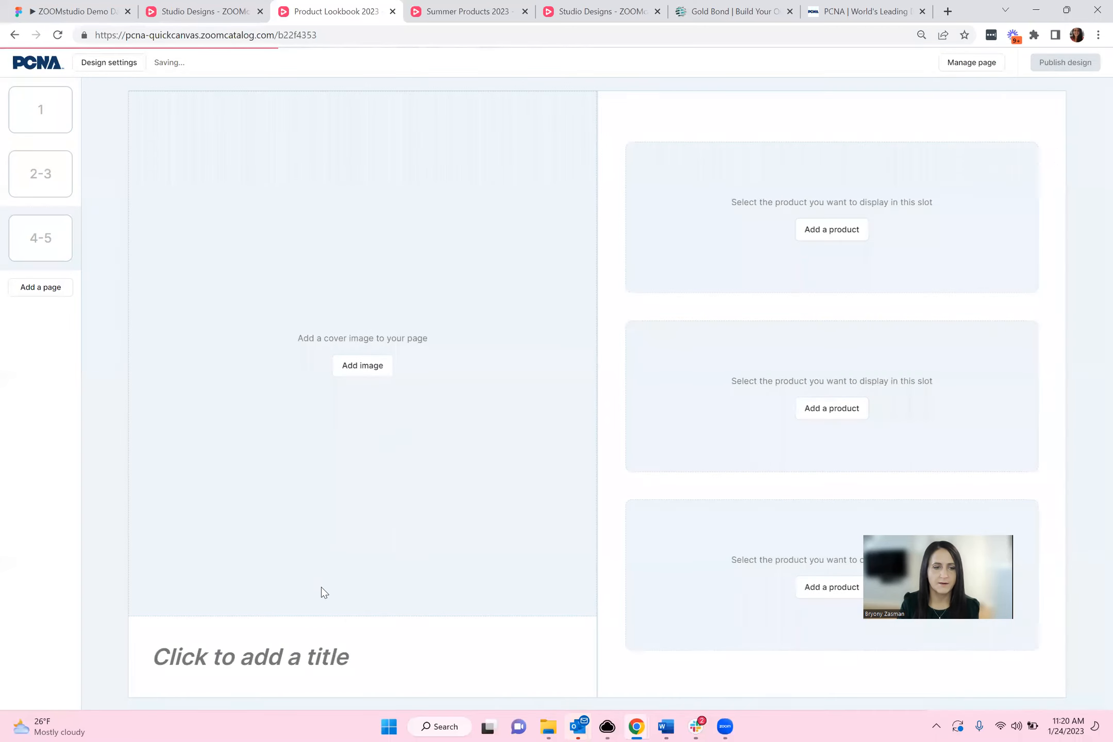
Step: Search Unsplash for blanket and place the white and blue knit textile photo in the left page's cover area
{"action": "left_click", "coordinate": [363, 373]}
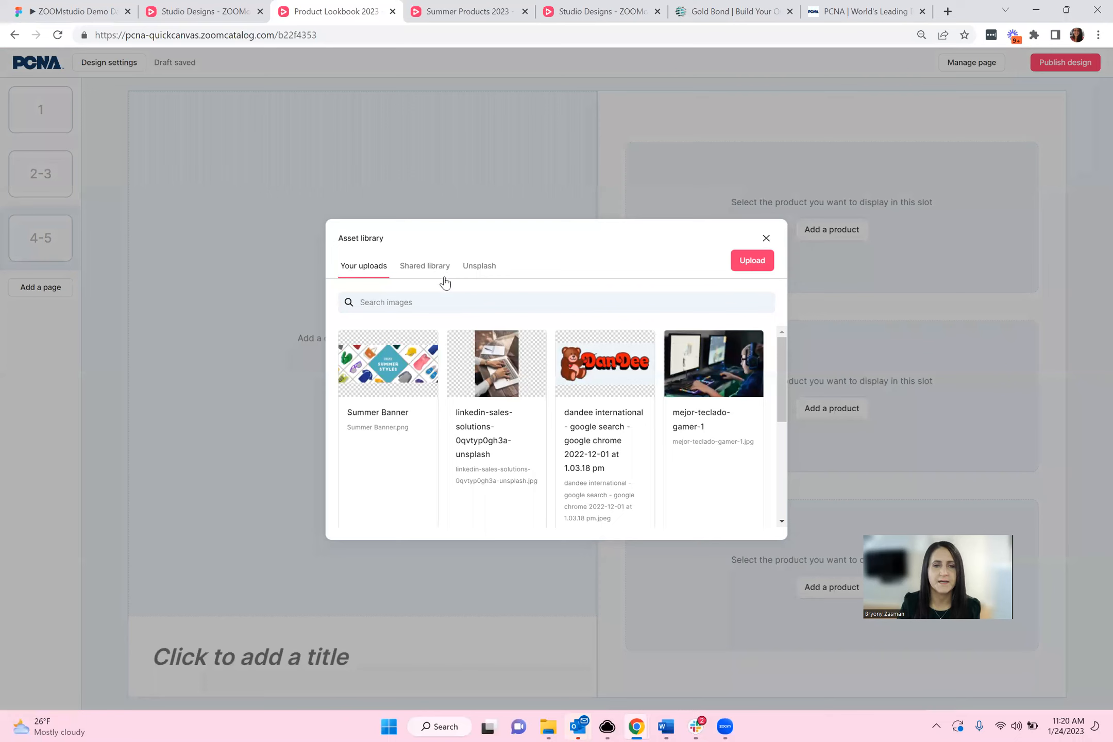
{"action": "left_click", "coordinate": [482, 268]}
{"action": "left_click_drag", "start_coordinate": [485, 303], "coordinate": [287, 330]}
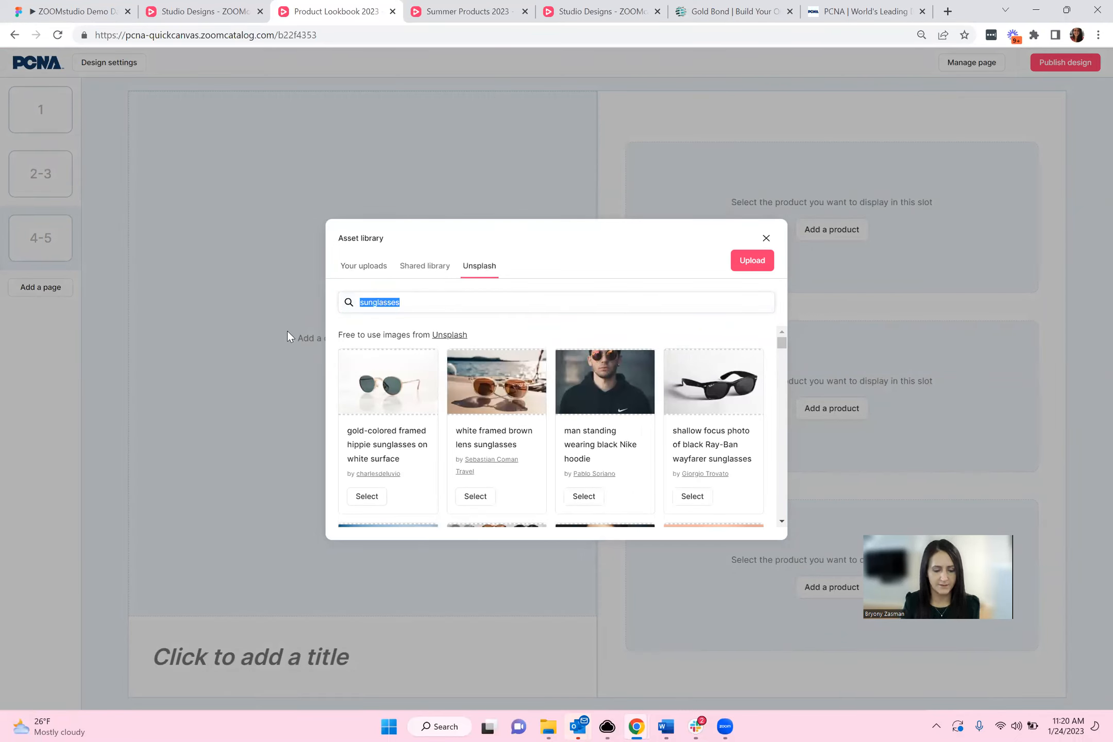
{"action": "type", "text": "blanket"}
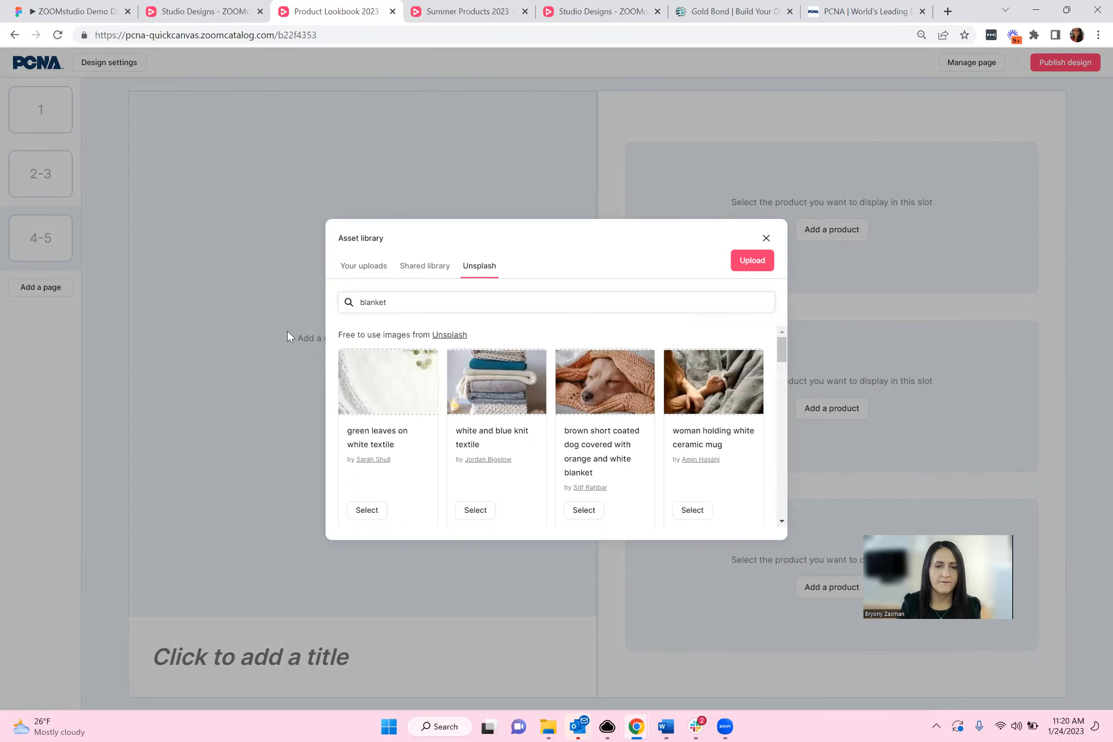
{"action": "left_click", "coordinate": [475, 510]}
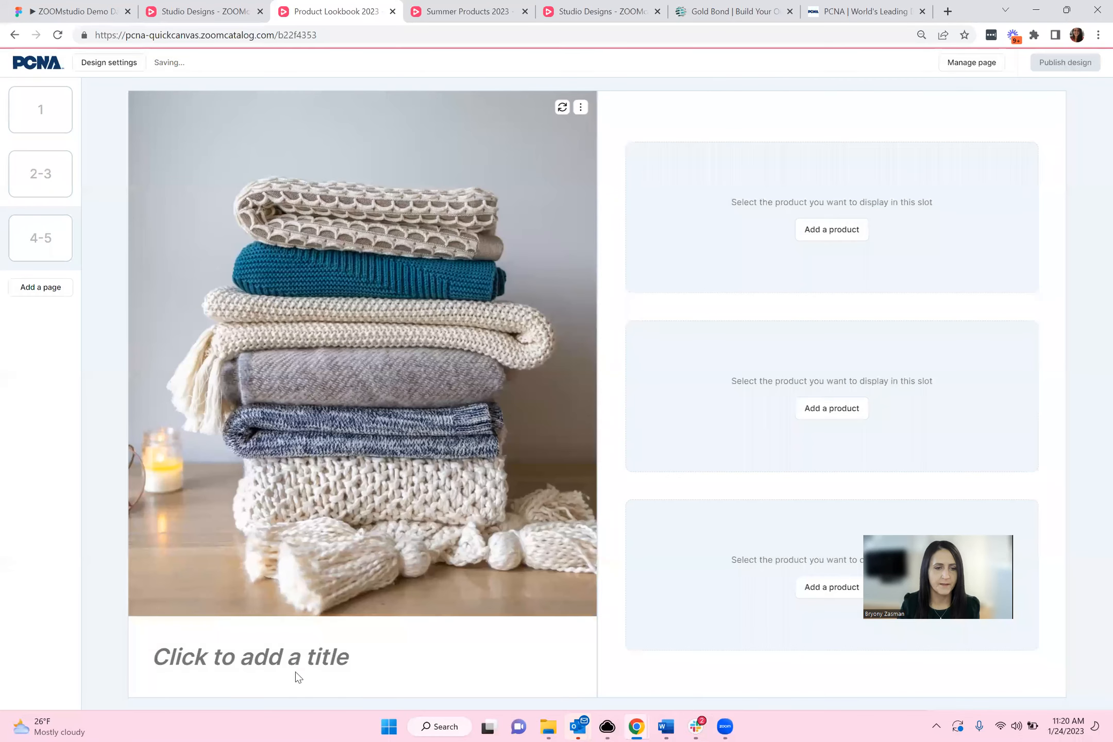
Step: Set the left page's title to Blankets
{"action": "left_click", "coordinate": [298, 677]}
{"action": "type", "text": "Blan"}
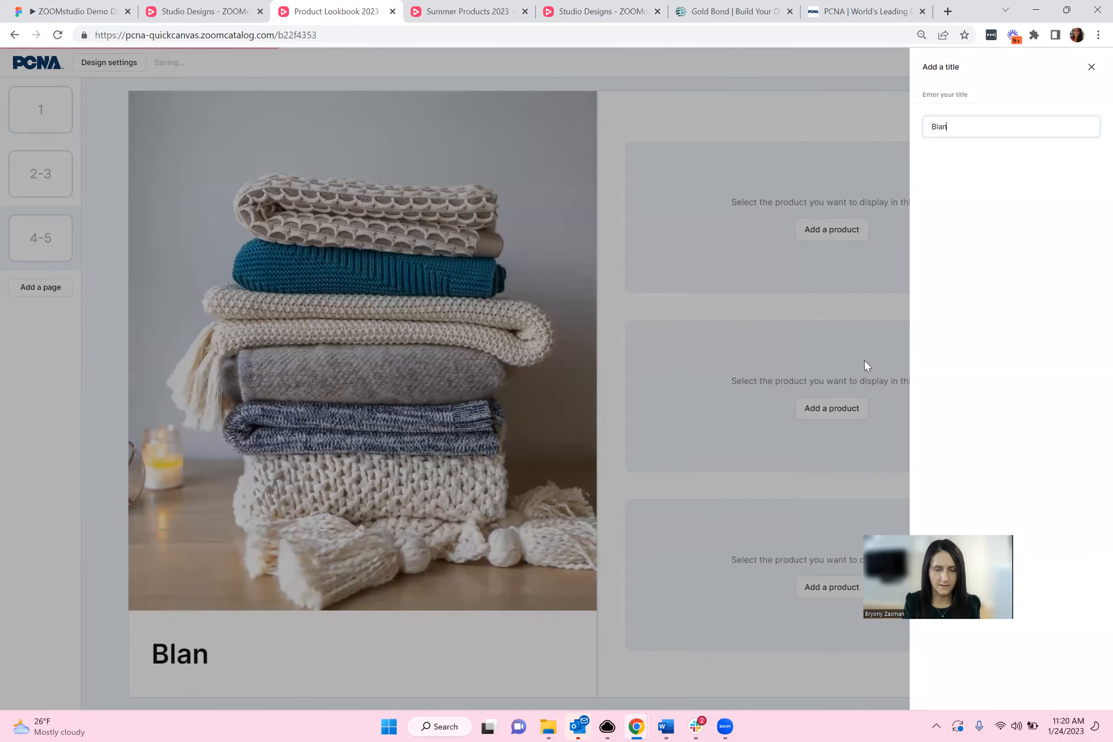
{"action": "type", "text": "kets"}
{"action": "left_click", "coordinate": [606, 309]}
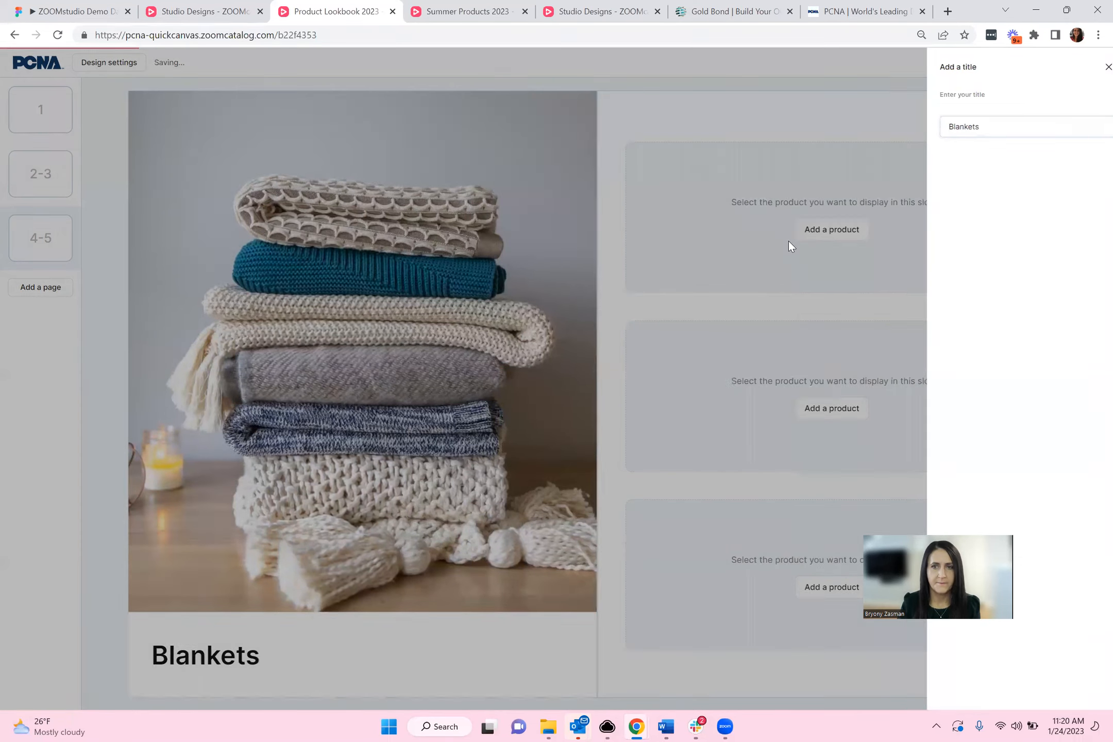
Step: Search the products for blankets and add the Sweatshirt Blanket in Navy to the right page's first slot
{"action": "left_click", "coordinate": [832, 229]}
{"action": "left_click_drag", "start_coordinate": [520, 279], "coordinate": [364, 280]}
{"action": "type", "text": "blankets"}
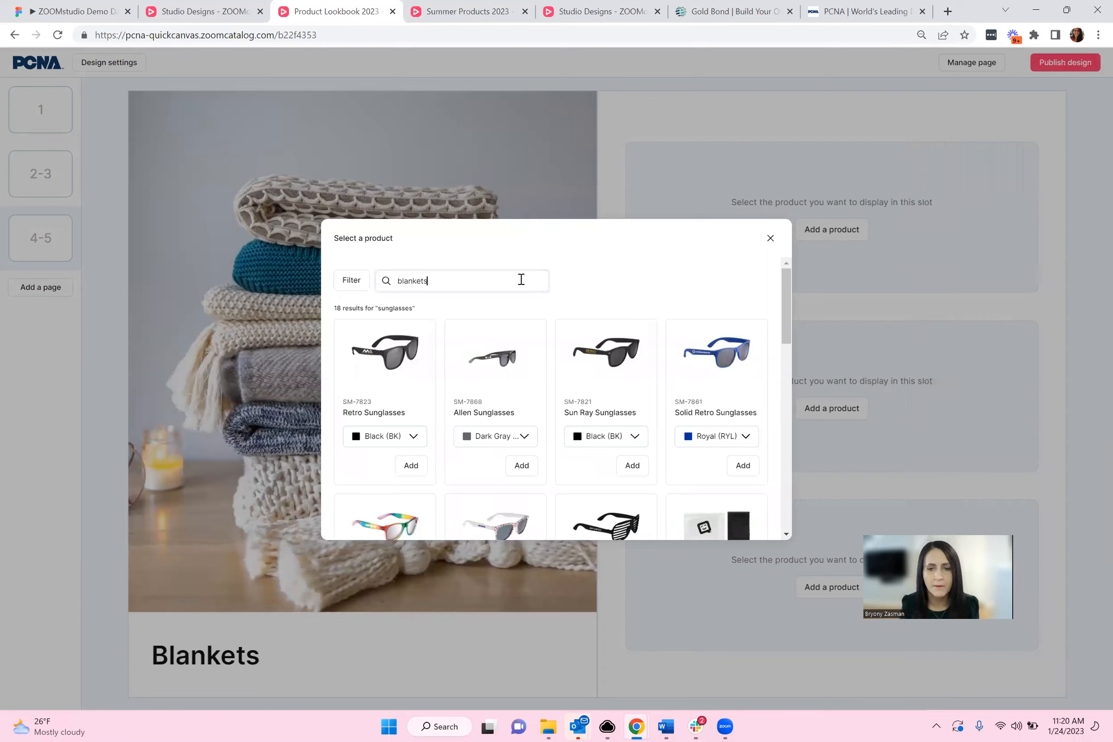
{"action": "key", "text": "Return"}
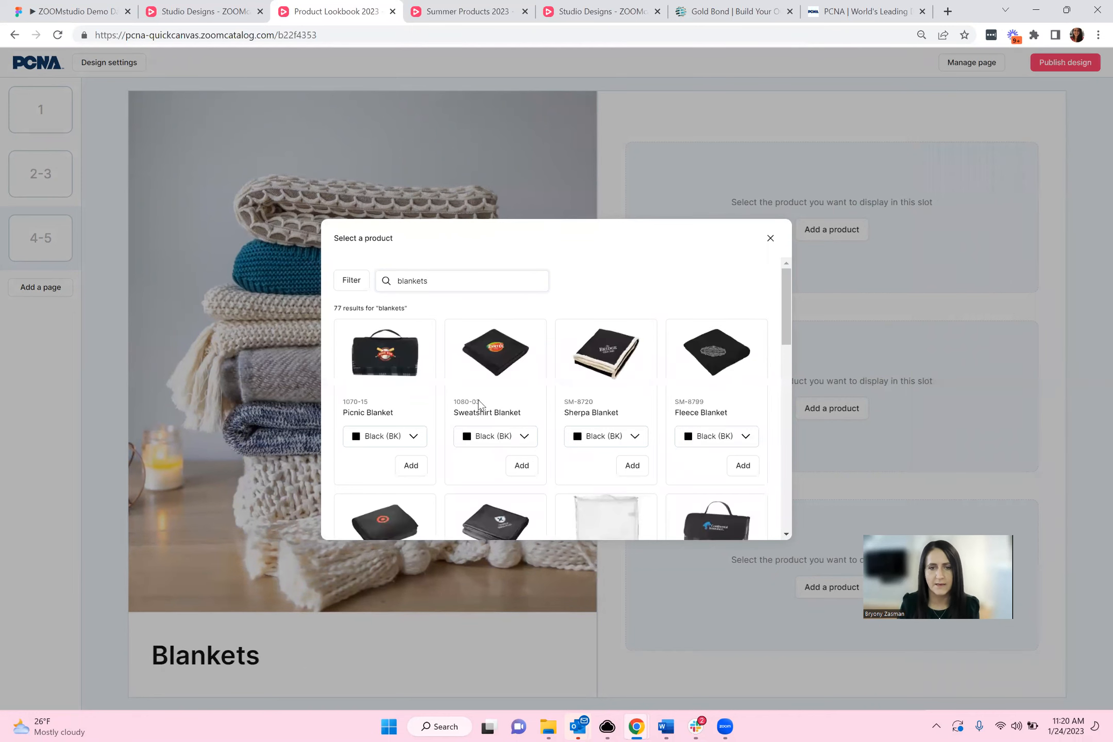
{"action": "left_click", "coordinate": [522, 436]}
{"action": "left_click", "coordinate": [520, 479]}
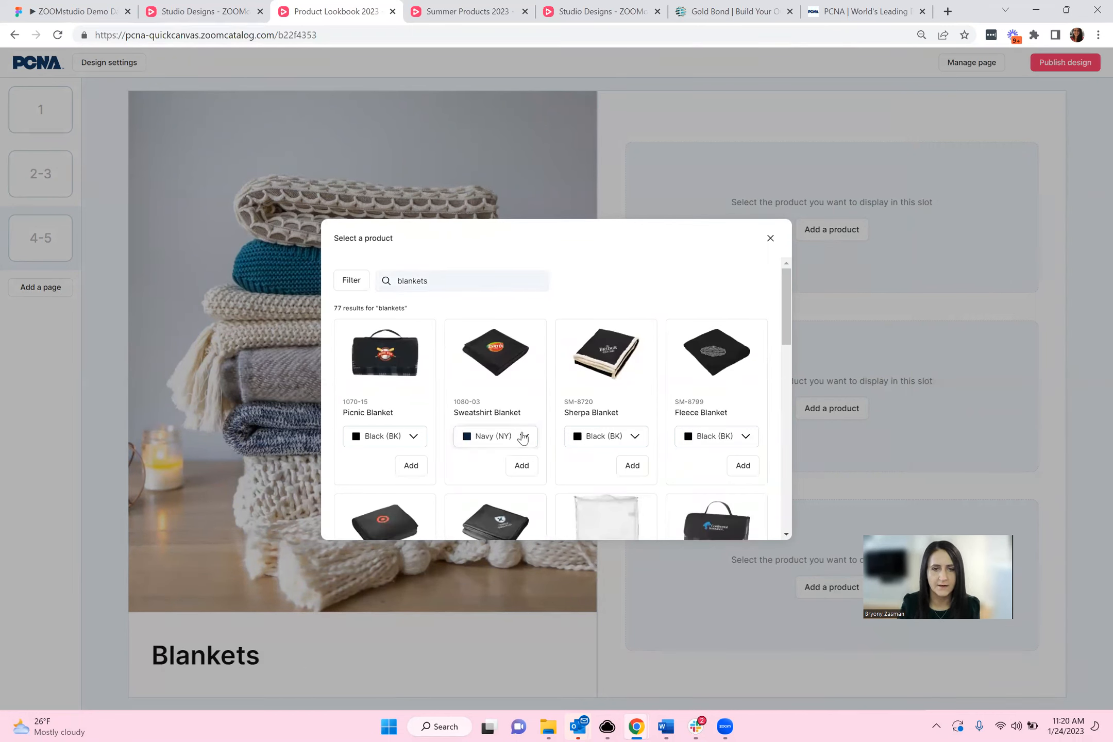
{"action": "left_click", "coordinate": [521, 465]}
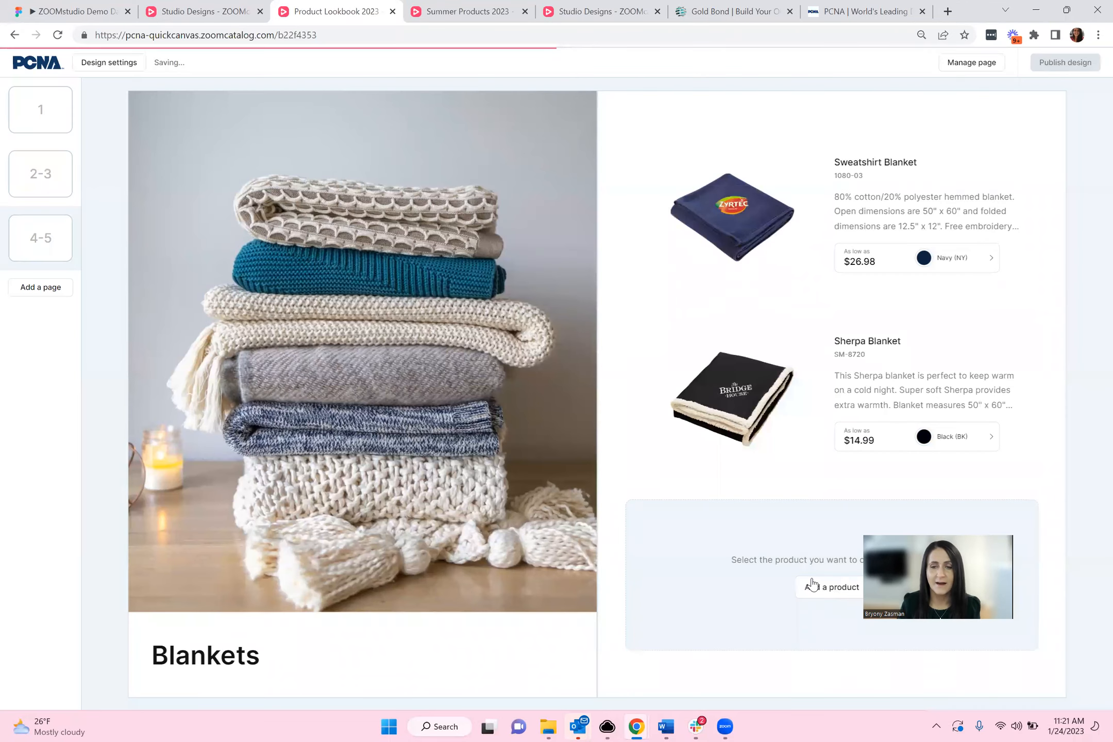
Step: Add the Fleece Blanket in Black to the right page's third product slot
{"action": "left_click", "coordinate": [812, 583]}
{"action": "left_click", "coordinate": [747, 467]}
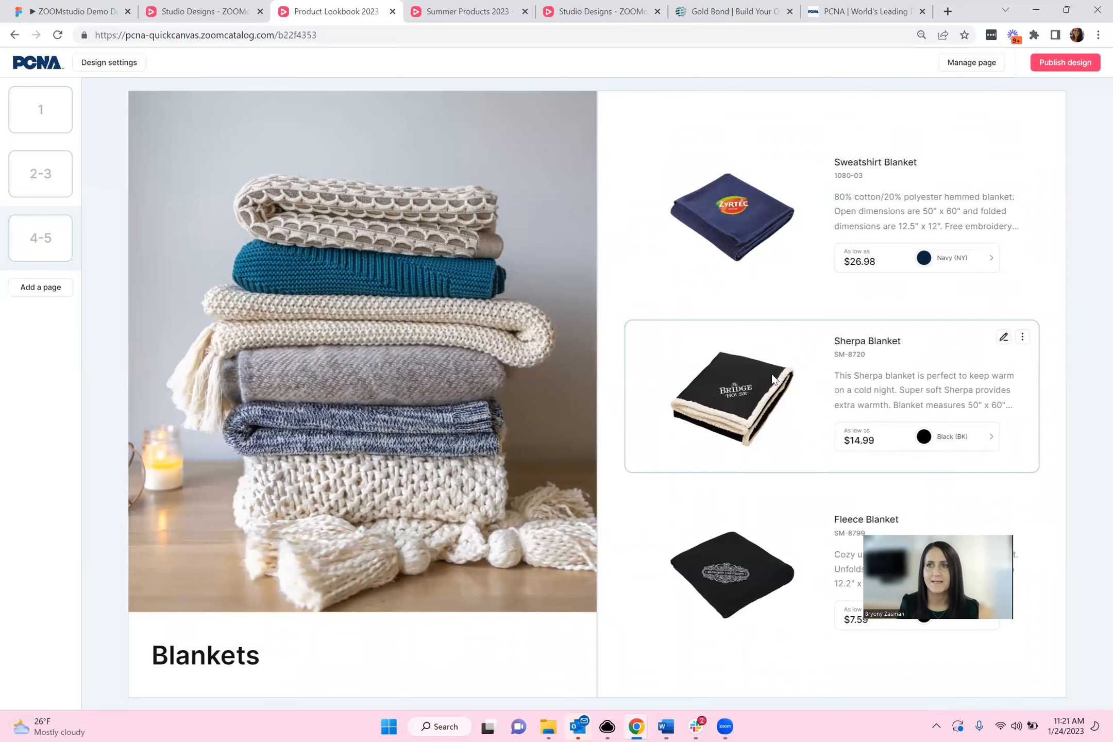
Step: Publish the lookbook design and confirm the publication for sharing
{"action": "left_click", "coordinate": [1061, 67]}
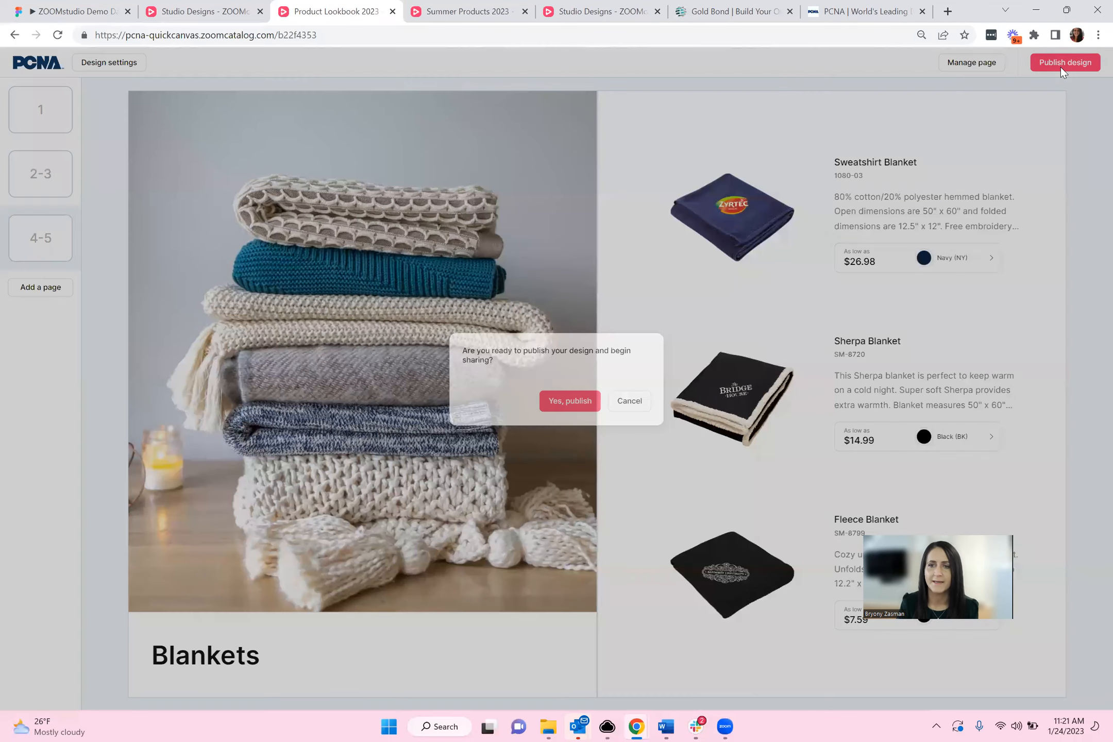
{"action": "left_click", "coordinate": [574, 407]}
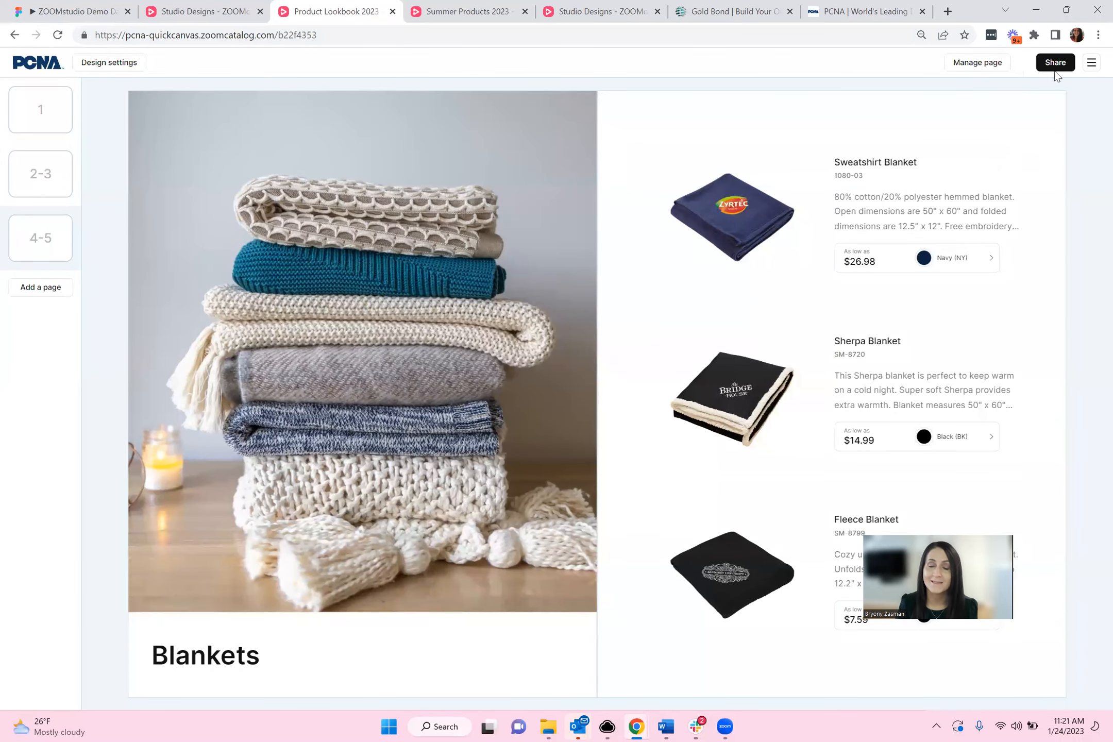
Step: Open the published lookbook in the viewer from its share link and advance to the sunglasses spread
{"action": "left_click", "coordinate": [1053, 68]}
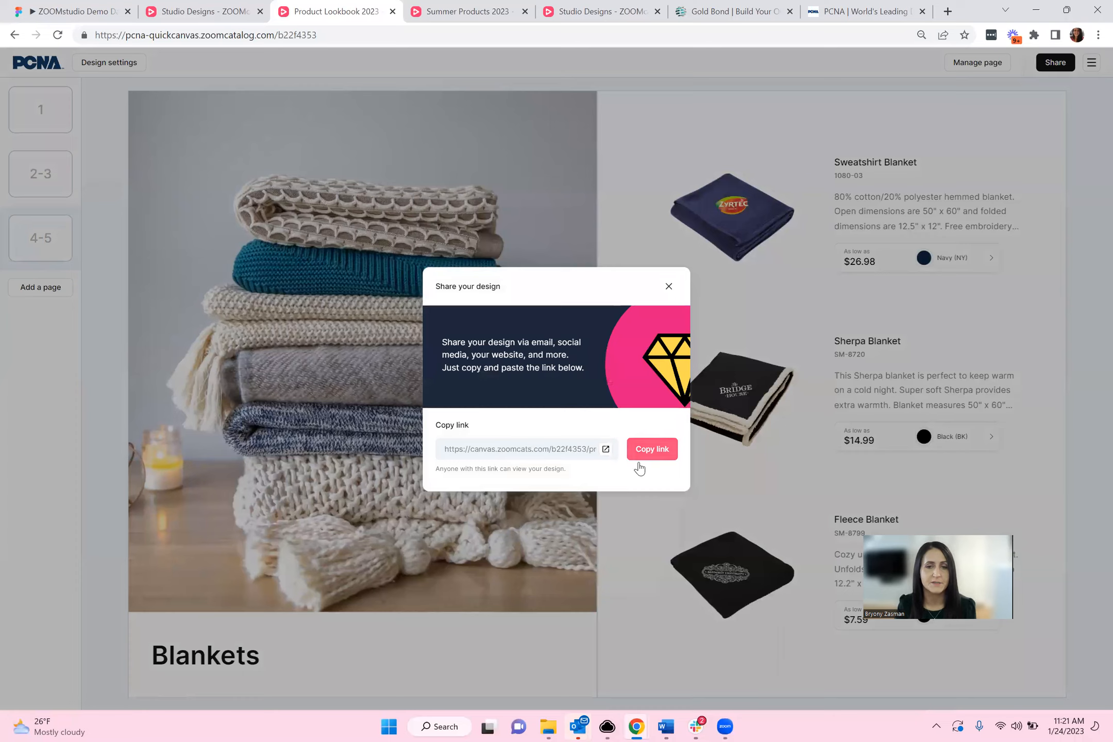
{"action": "left_click", "coordinate": [606, 449]}
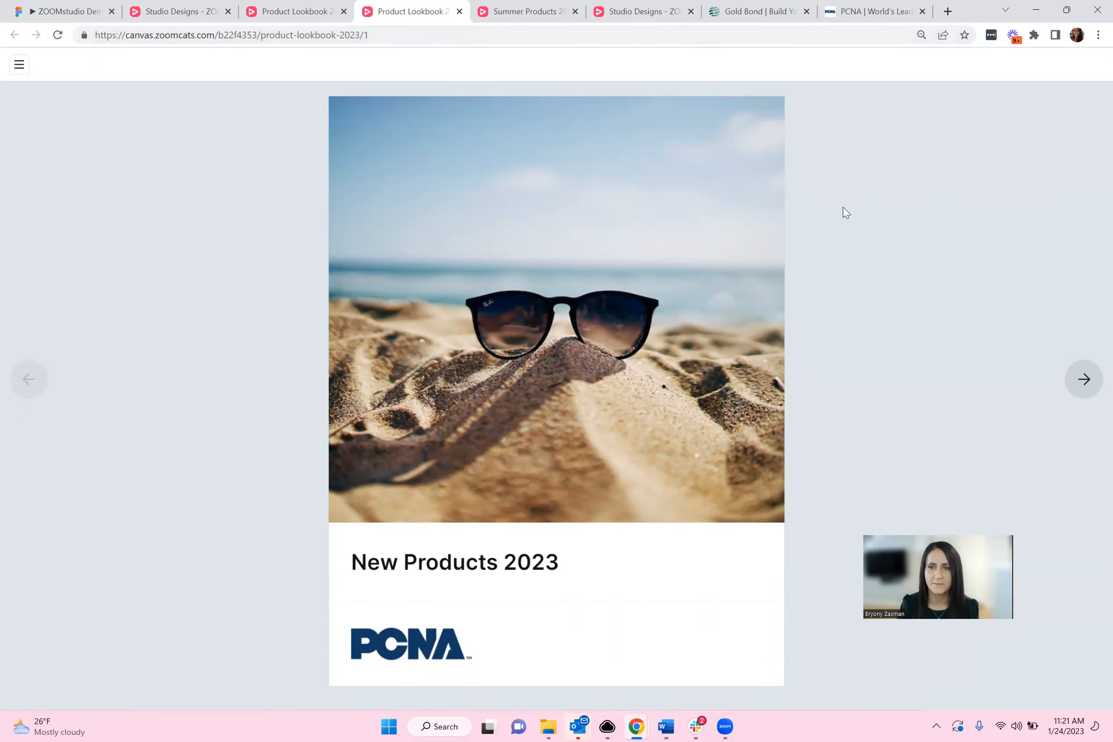
{"action": "left_click", "coordinate": [1087, 386]}
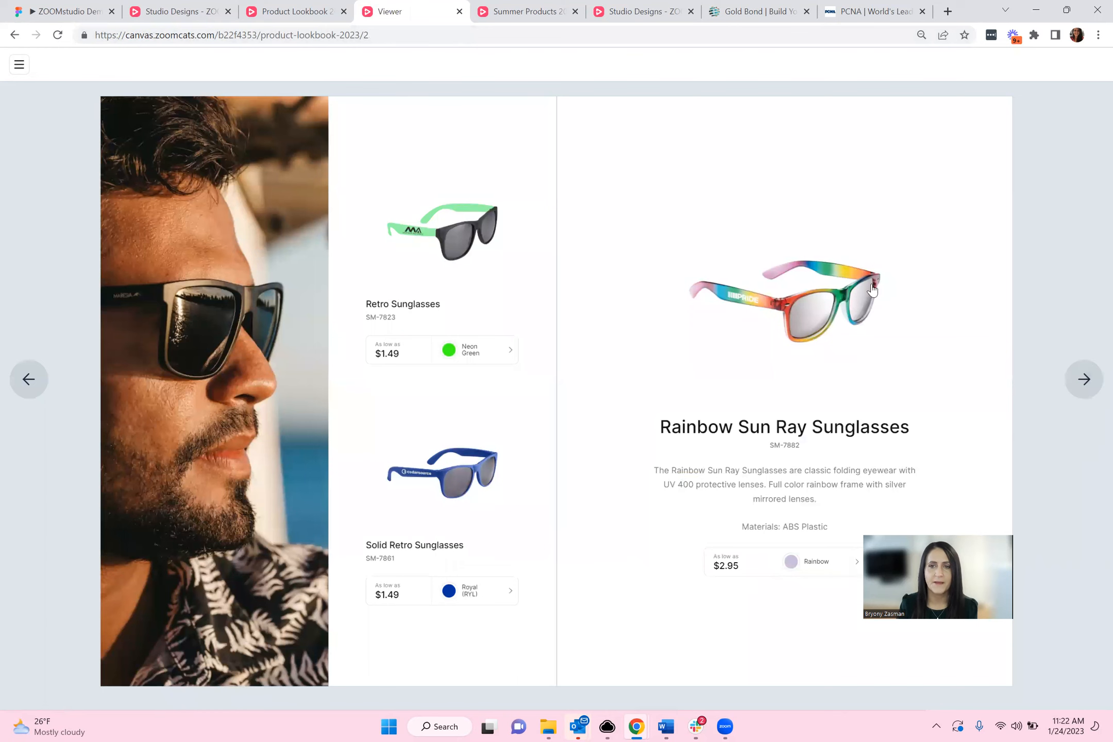
Step: Review the product information for the Rainbow Sun Ray, Solid Retro and Retro Sunglasses in the published lookbook
{"action": "left_click", "coordinate": [764, 290]}
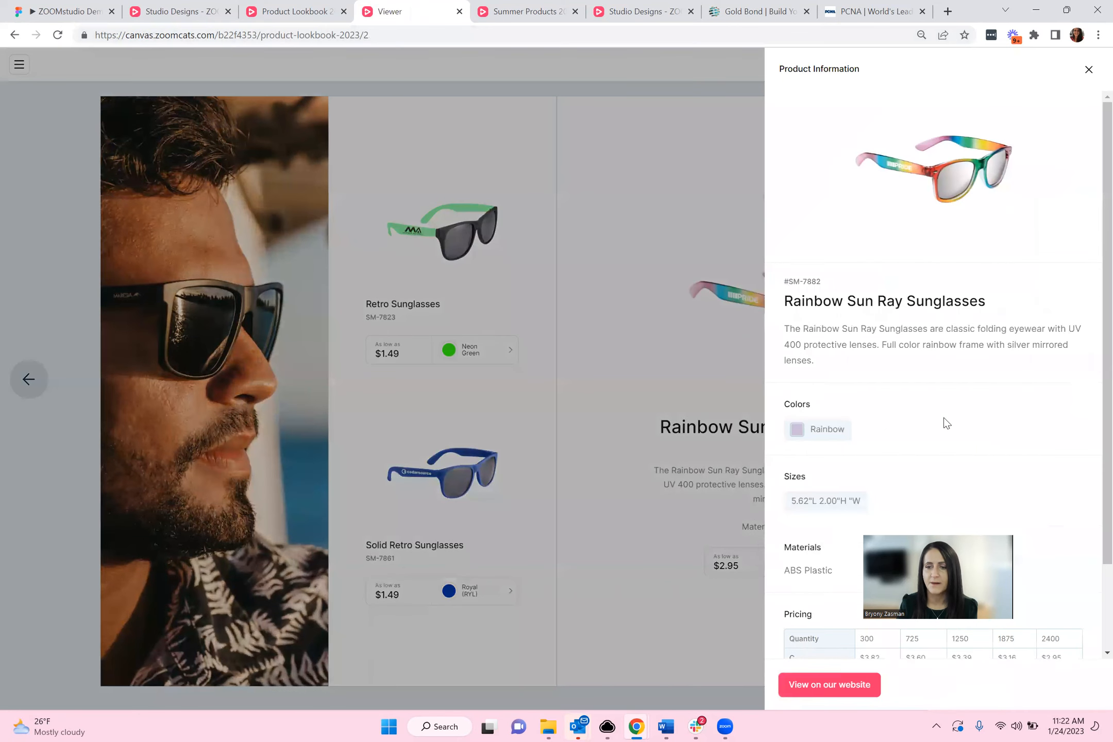
{"action": "scroll", "coordinate": [1031, 428], "scroll_direction": "down", "scroll_amount": 2}
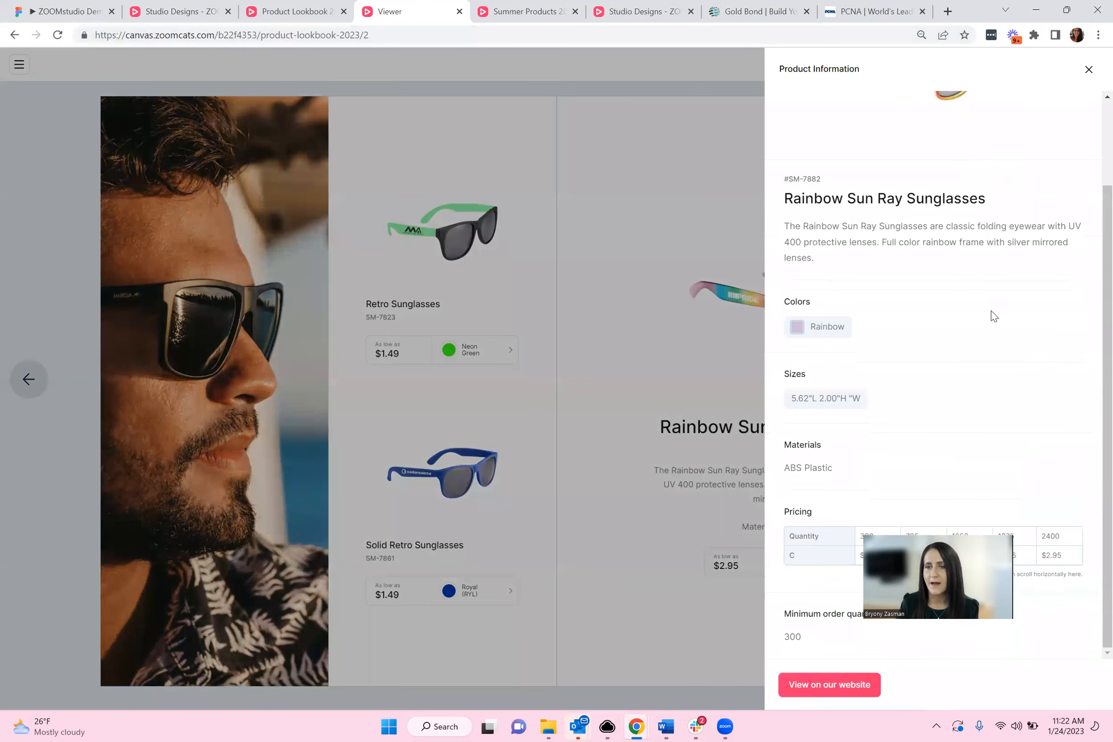
{"action": "scroll", "coordinate": [938, 288], "scroll_direction": "up", "scroll_amount": 2}
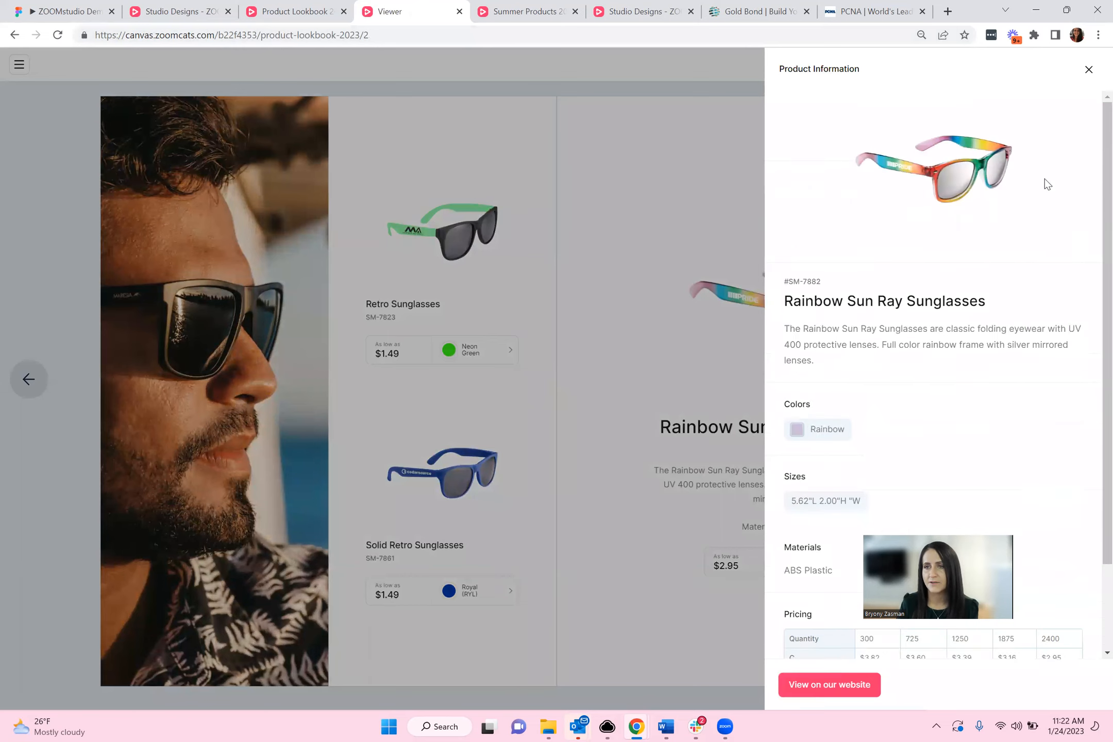
{"action": "left_click", "coordinate": [632, 386]}
{"action": "left_click", "coordinate": [442, 472]}
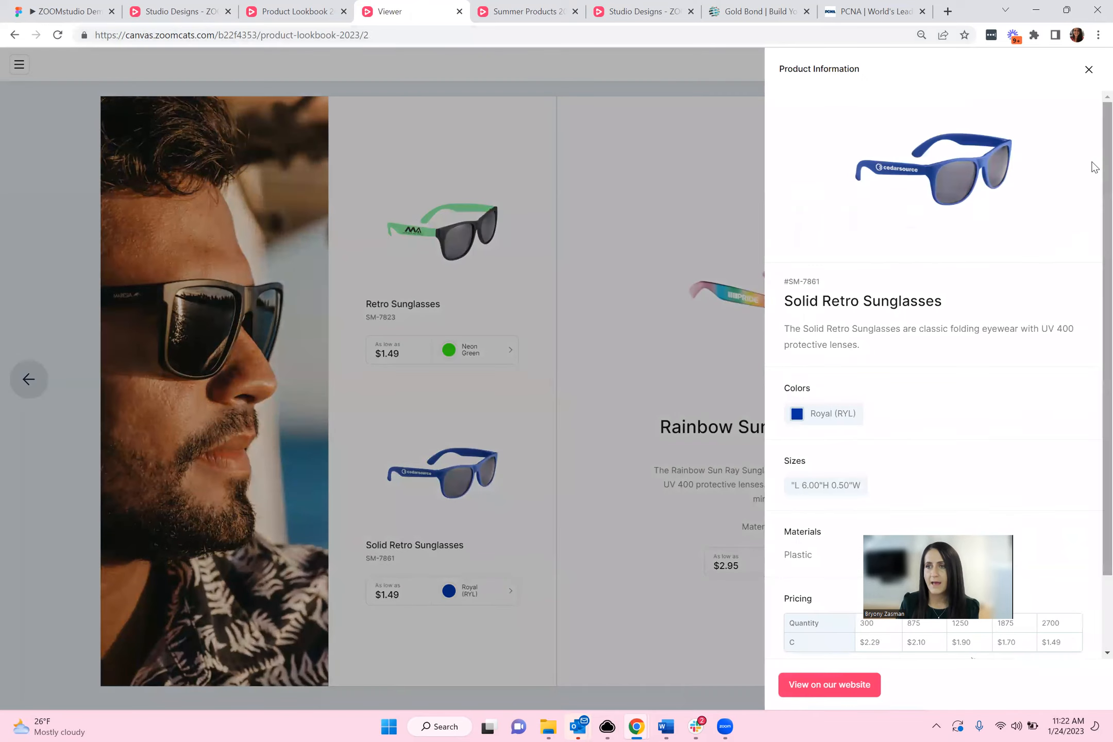
{"action": "left_click", "coordinate": [433, 307]}
{"action": "left_click", "coordinate": [462, 223]}
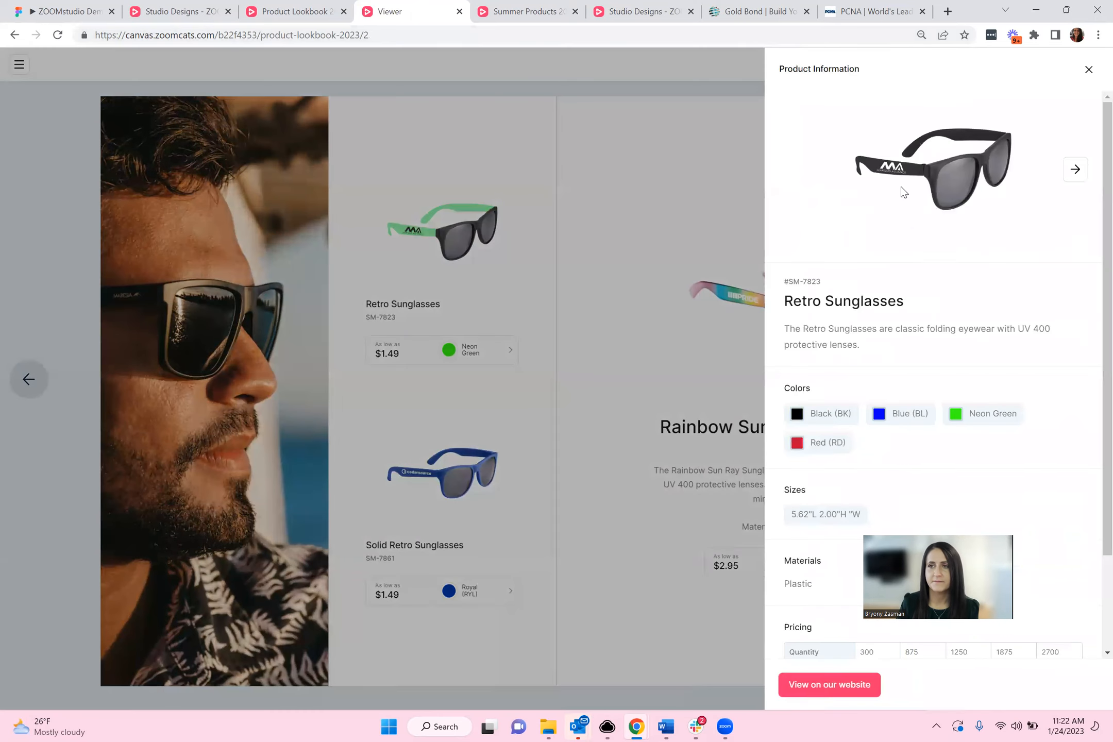
Step: Browse the Retro Sunglasses' colour images through to red and go back to the blue one
{"action": "left_click", "coordinate": [1069, 173]}
{"action": "left_click", "coordinate": [1072, 171]}
{"action": "left_click", "coordinate": [1074, 171]}
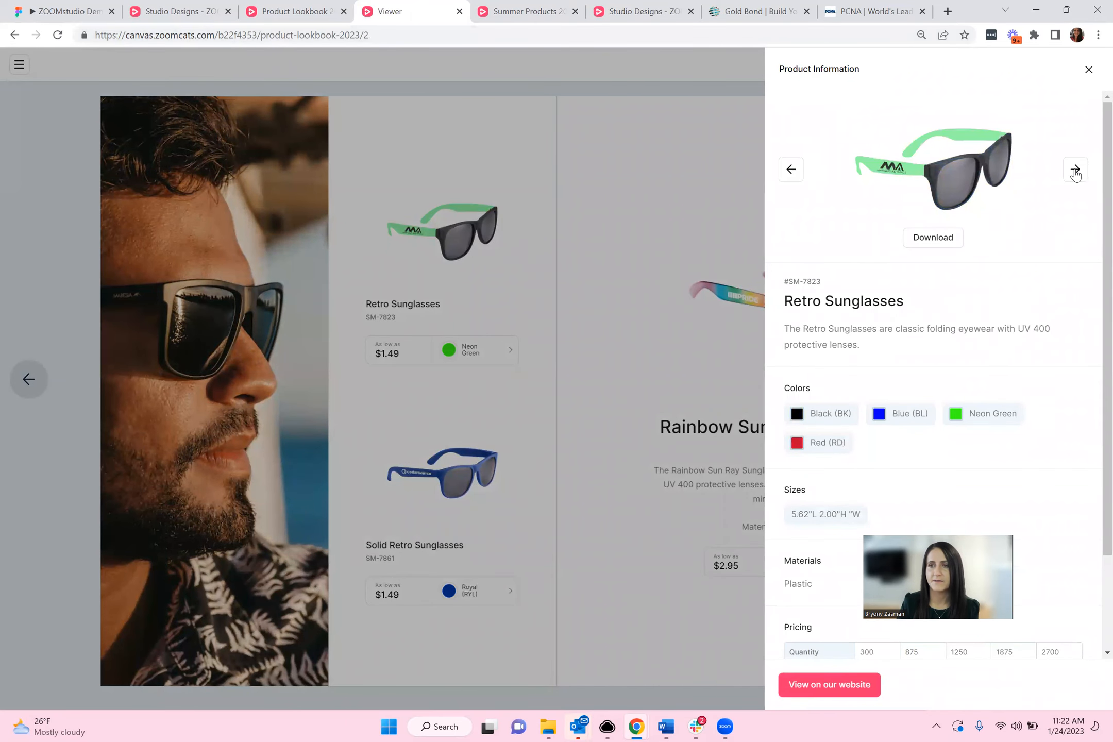
{"action": "left_click", "coordinate": [1076, 173]}
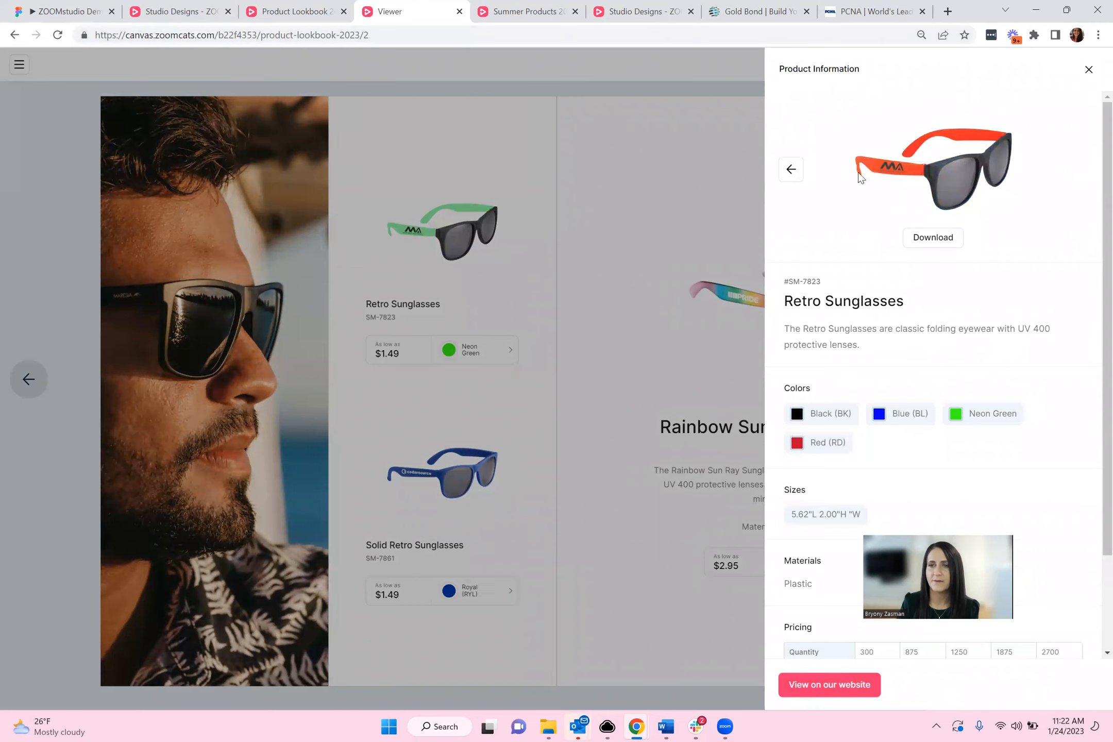
{"action": "left_click", "coordinate": [793, 173]}
{"action": "left_click", "coordinate": [792, 172]}
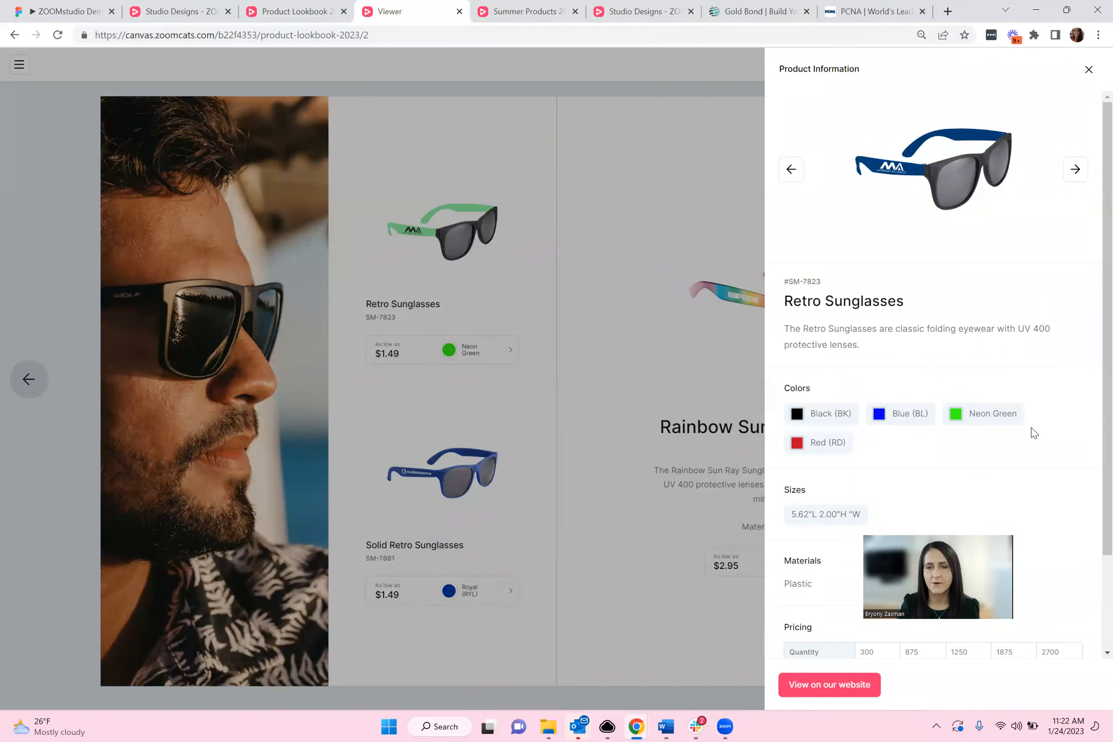
Step: View the Retro Sunglasses on the supplier's website and advance the published lookbook to the blankets spread
{"action": "left_click", "coordinate": [835, 690]}
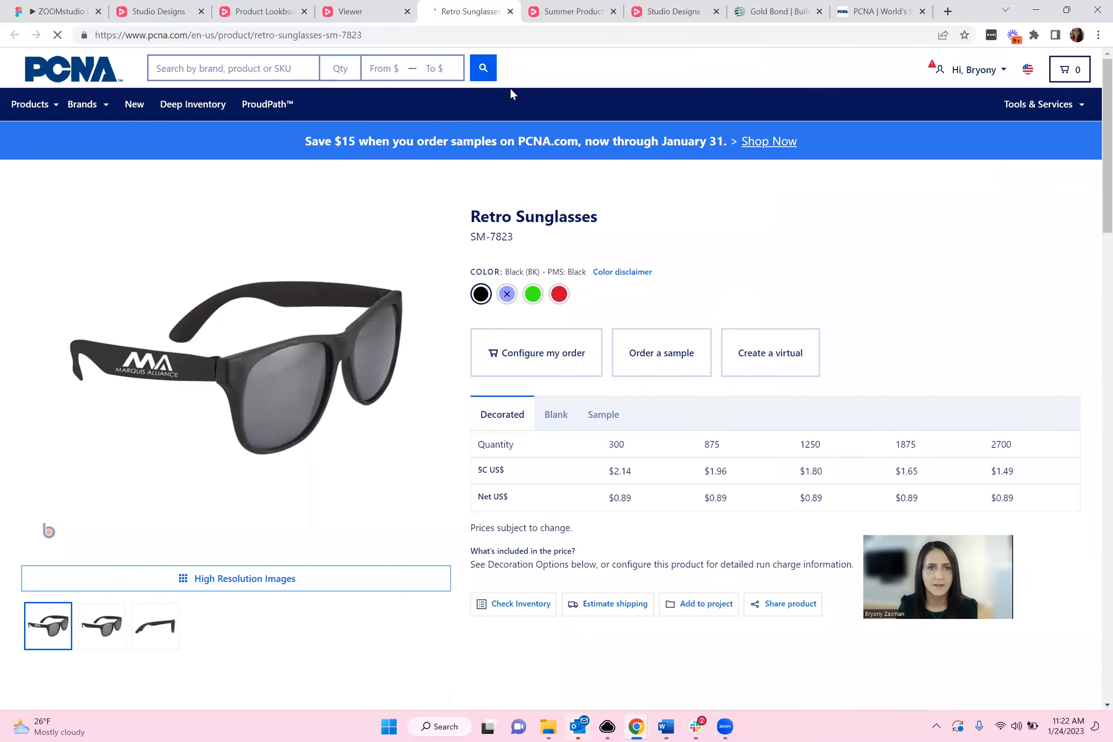
{"action": "left_click", "coordinate": [377, 7]}
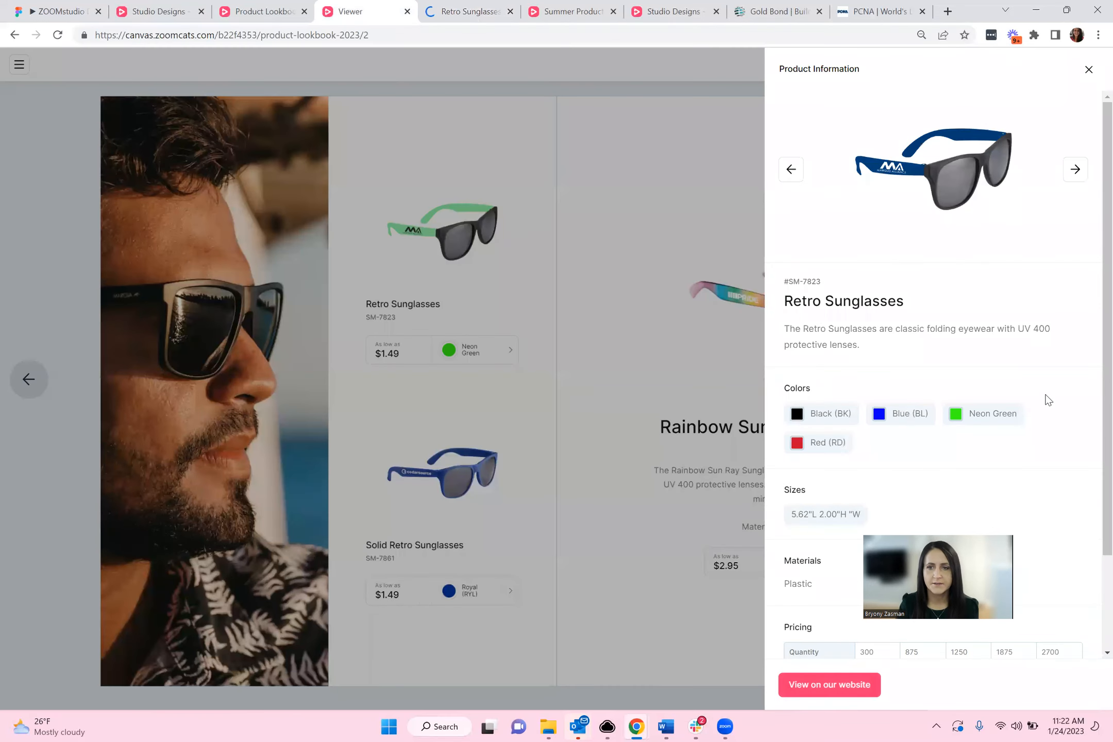
{"action": "left_click", "coordinate": [1089, 70]}
{"action": "left_click", "coordinate": [1083, 382]}
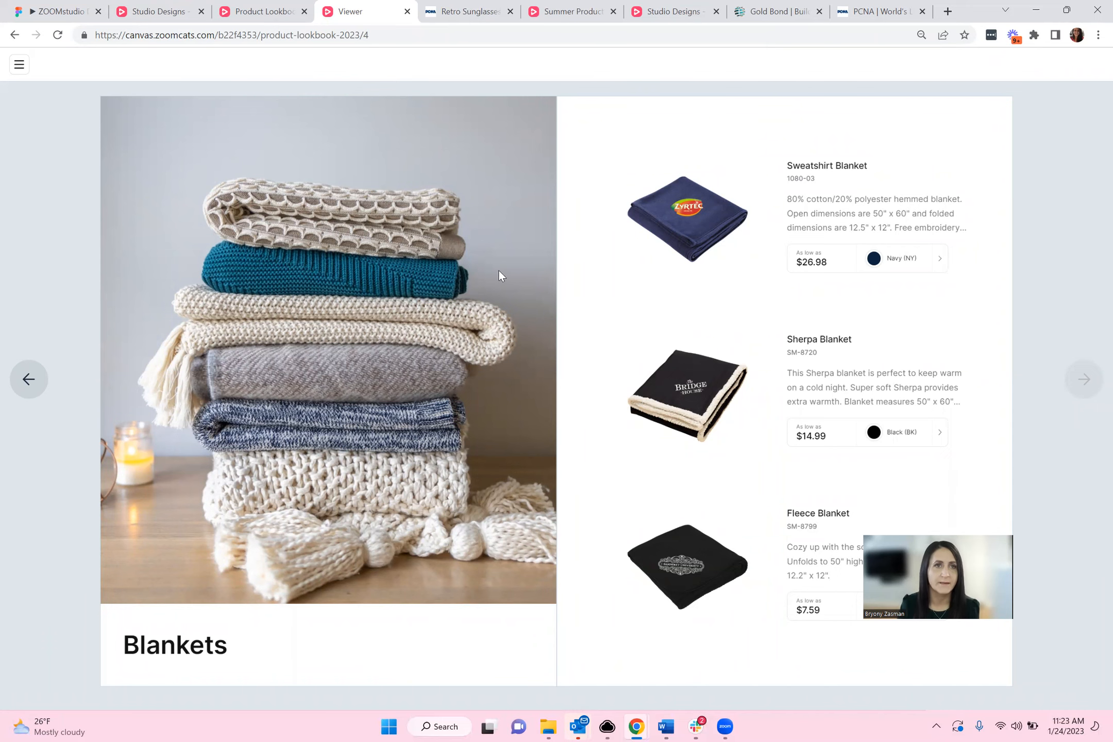
Step: Return to the Product Lookbook 2023 editor, dismiss the share dialog and show the cover page
{"action": "left_click", "coordinate": [286, 7]}
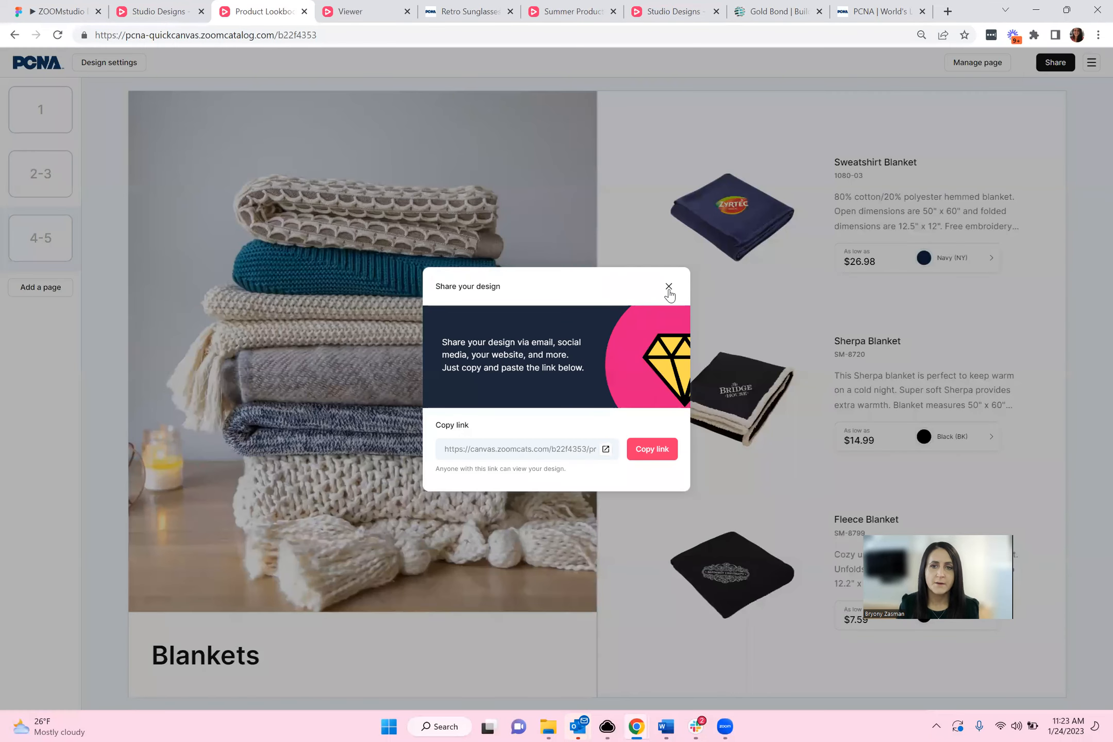
{"action": "left_click", "coordinate": [110, 229]}
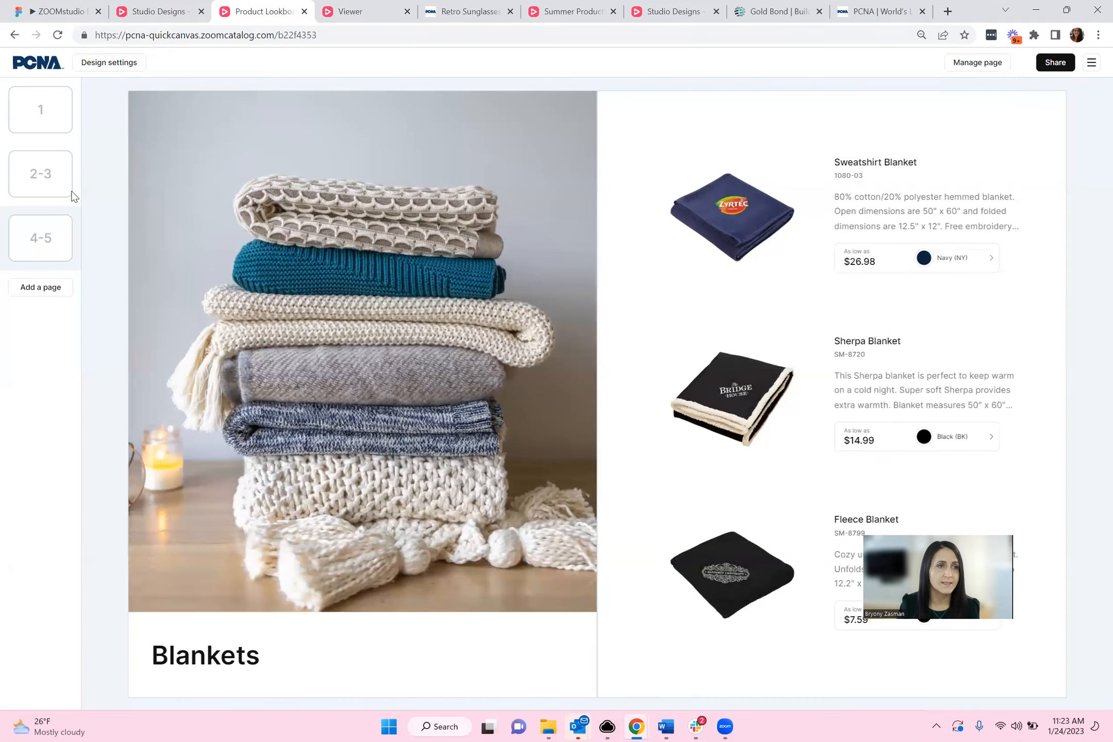
{"action": "left_click", "coordinate": [67, 126]}
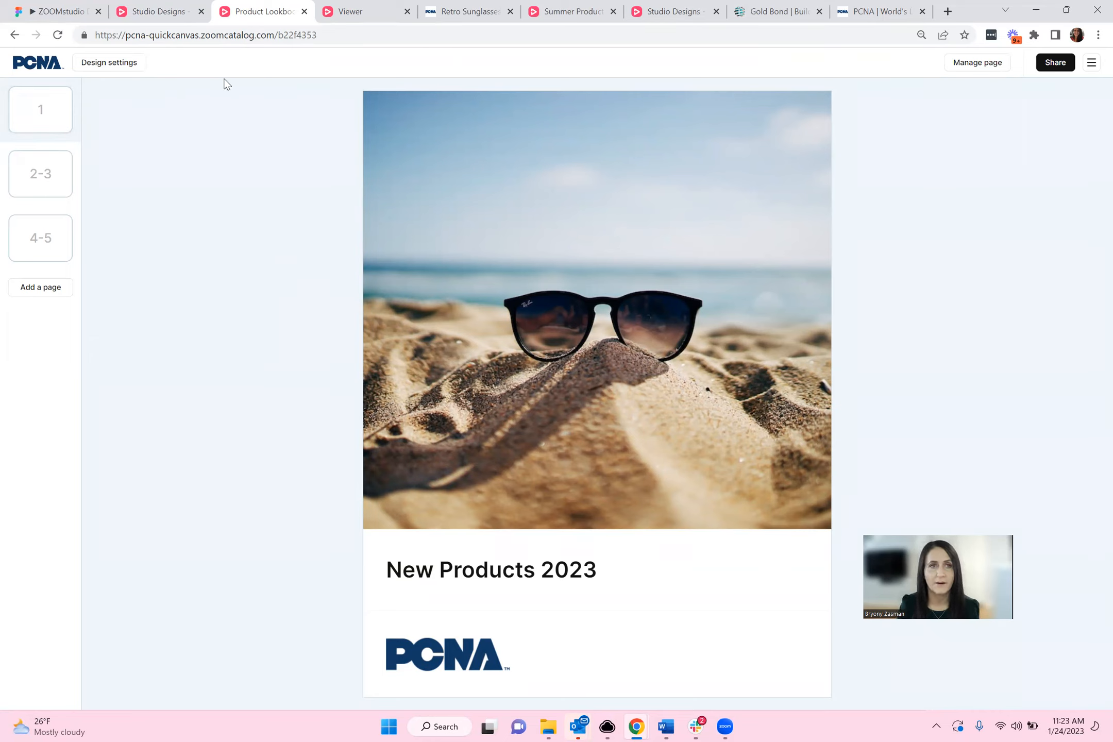
Step: Check the studio's designs list and advance the Figma company presentation past the Quick Tour slide
{"action": "left_click", "coordinate": [161, 16]}
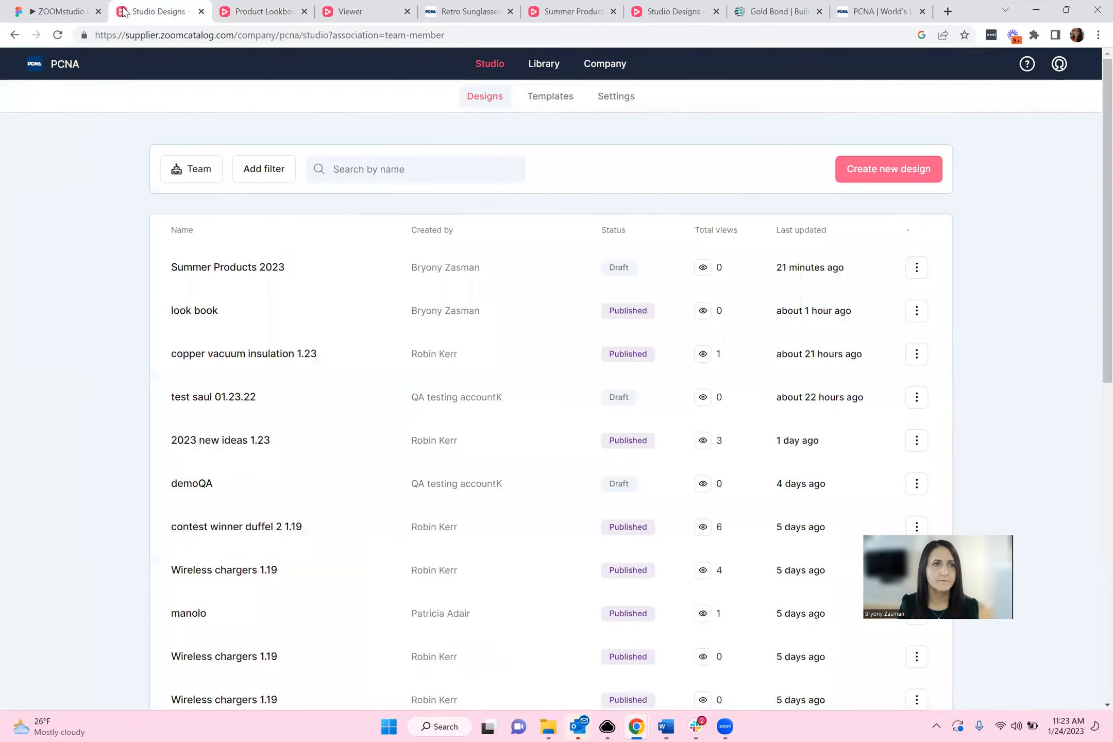
{"action": "left_click", "coordinate": [49, 8]}
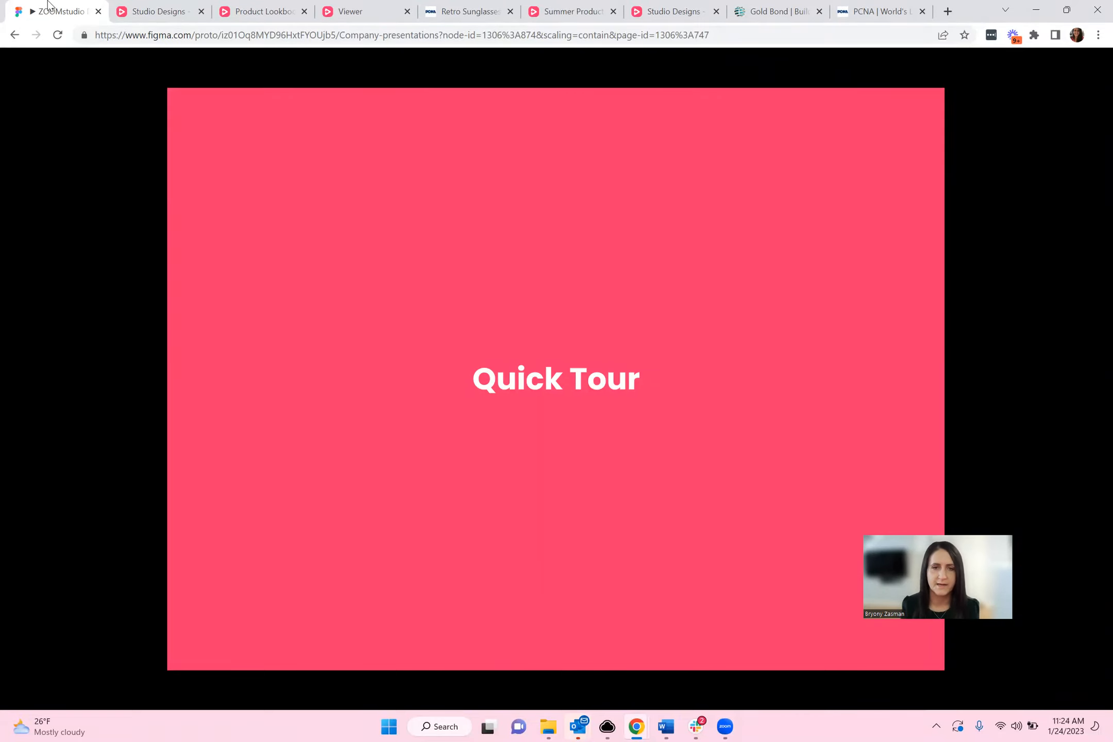
{"action": "key", "text": "Right"}
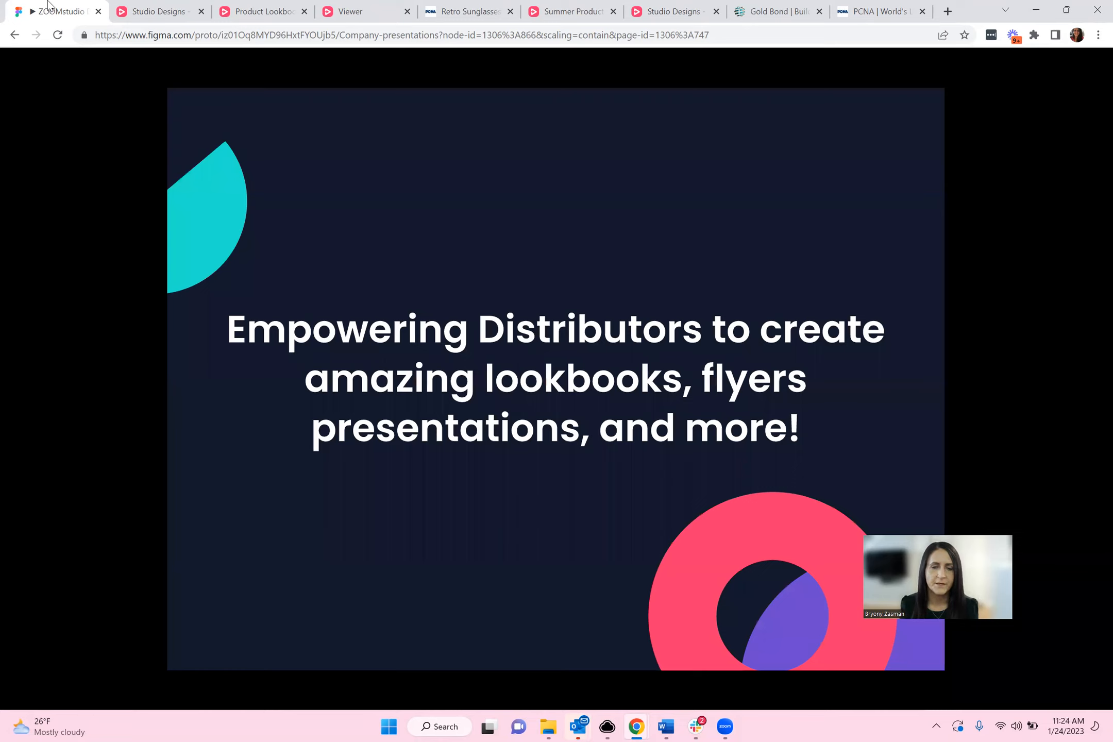
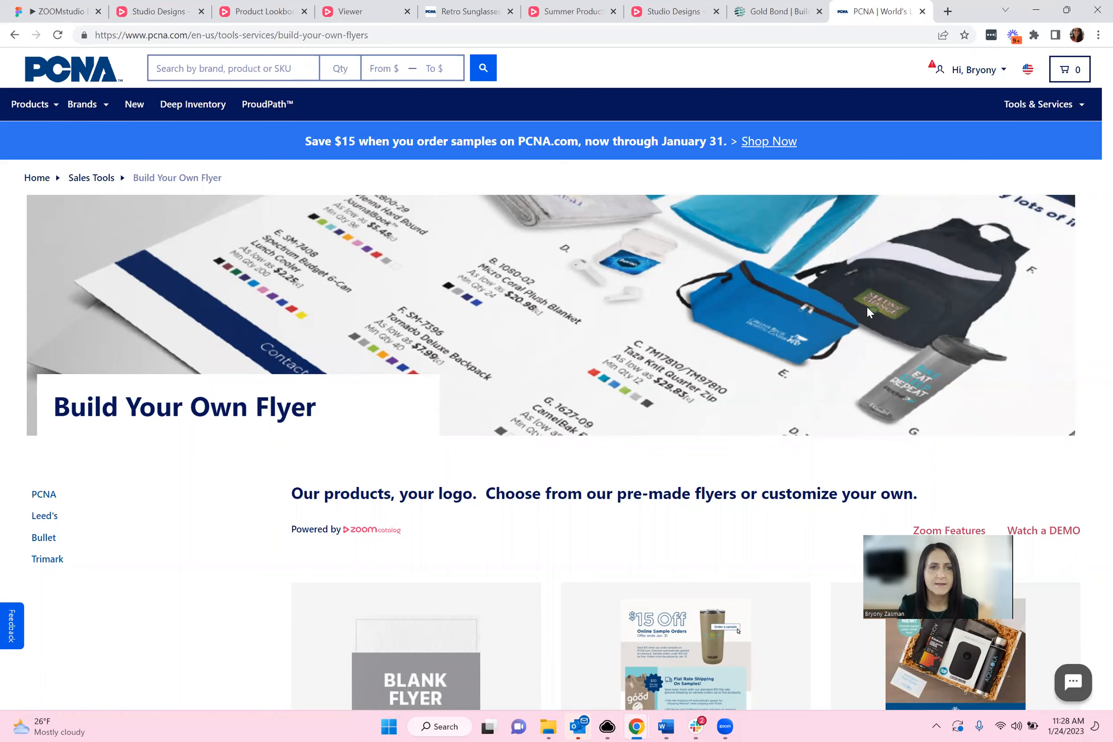
Step: Examine the PCNA website's Tools & Services options and the flyer templates on the Build Your Own Flyer page
{"action": "left_click", "coordinate": [1040, 106]}
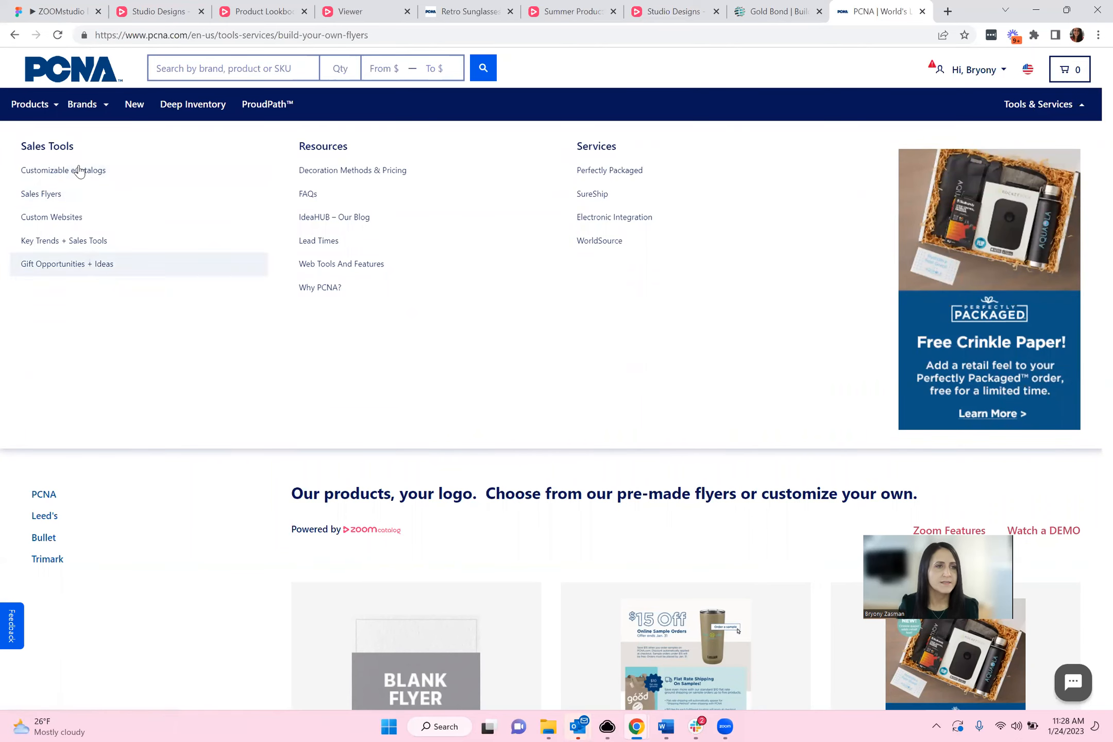
{"action": "left_click", "coordinate": [263, 562]}
{"action": "scroll", "coordinate": [271, 561], "scroll_direction": "down", "scroll_amount": 4}
{"action": "scroll", "coordinate": [272, 561], "scroll_direction": "down", "scroll_amount": 4}
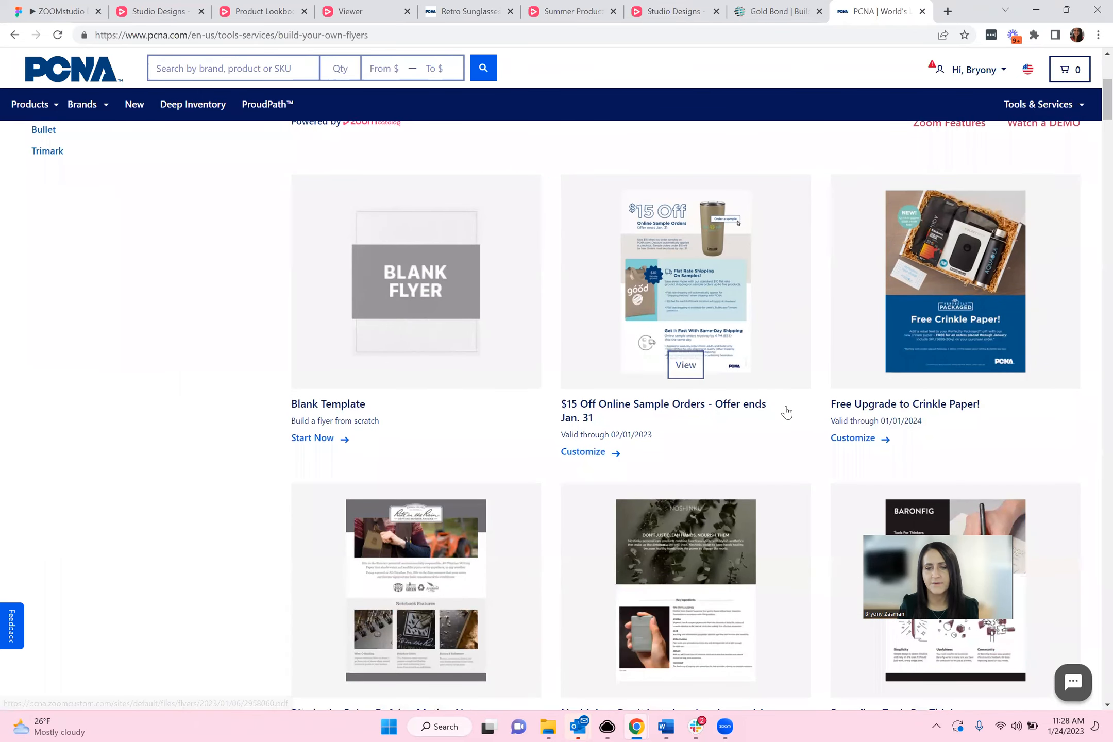
{"action": "scroll", "coordinate": [786, 412], "scroll_direction": "down", "scroll_amount": 5}
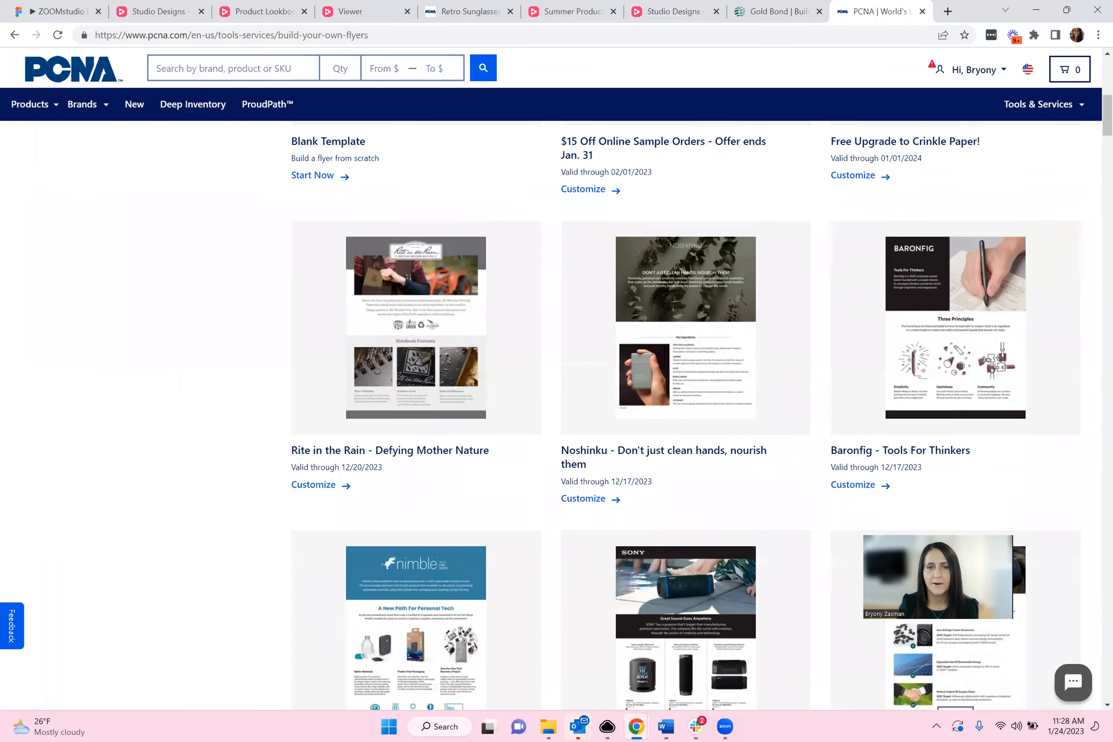
{"action": "scroll", "coordinate": [707, 460], "scroll_direction": "up", "scroll_amount": 8}
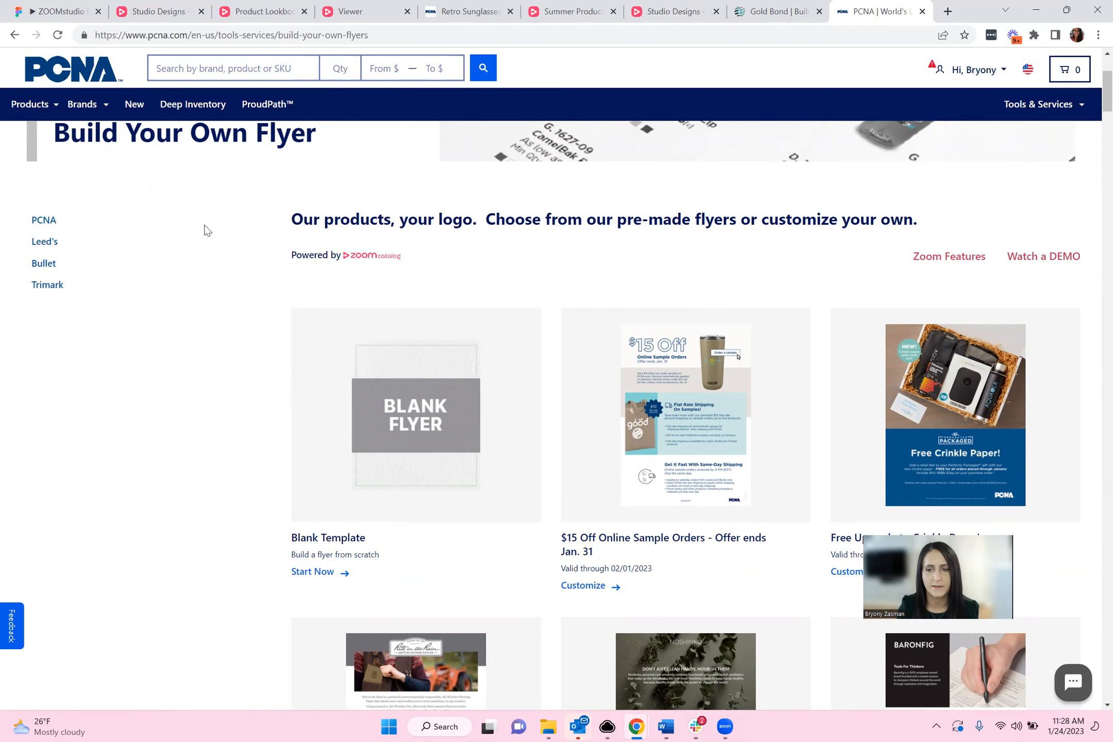
Step: Switch to the Figma company presentation and advance two slides past the website-linking slide
{"action": "left_click", "coordinate": [54, 10]}
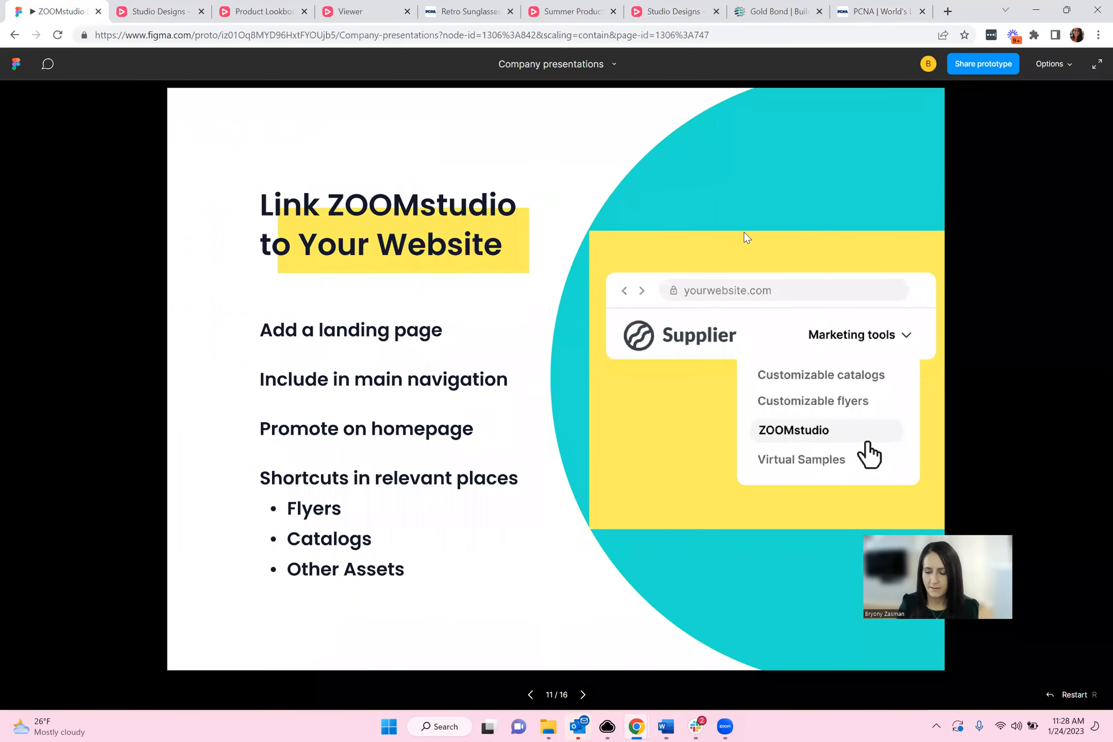
{"action": "key", "text": "Right"}
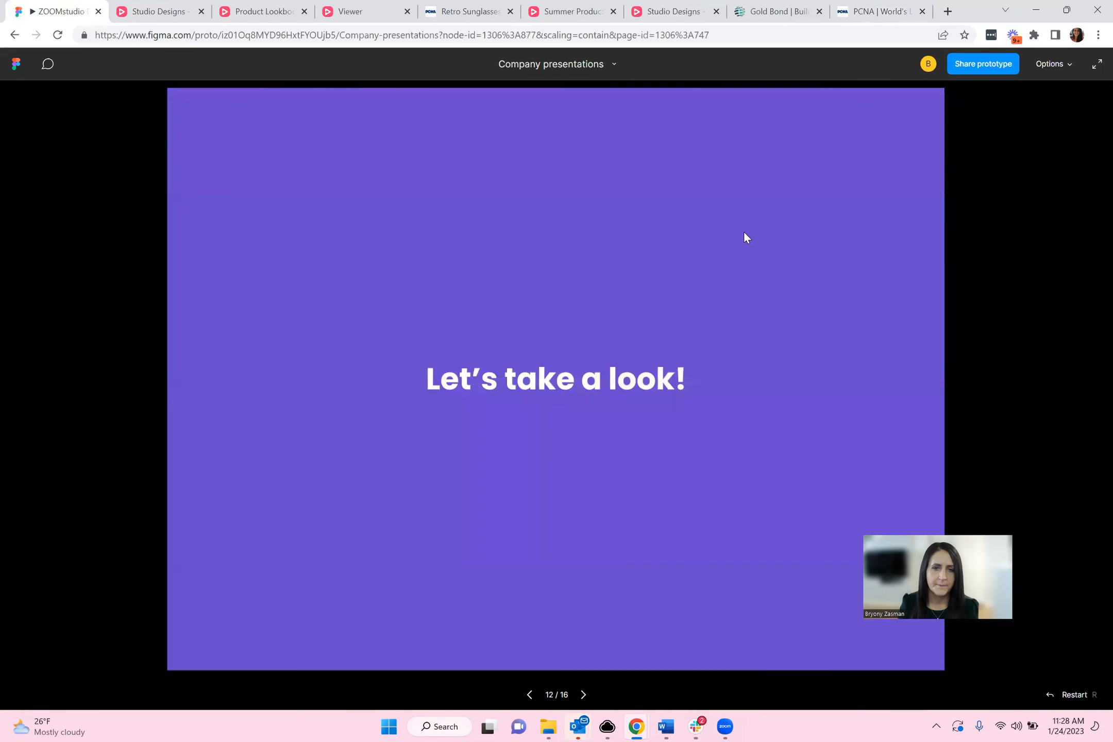
{"action": "key", "text": "Right"}
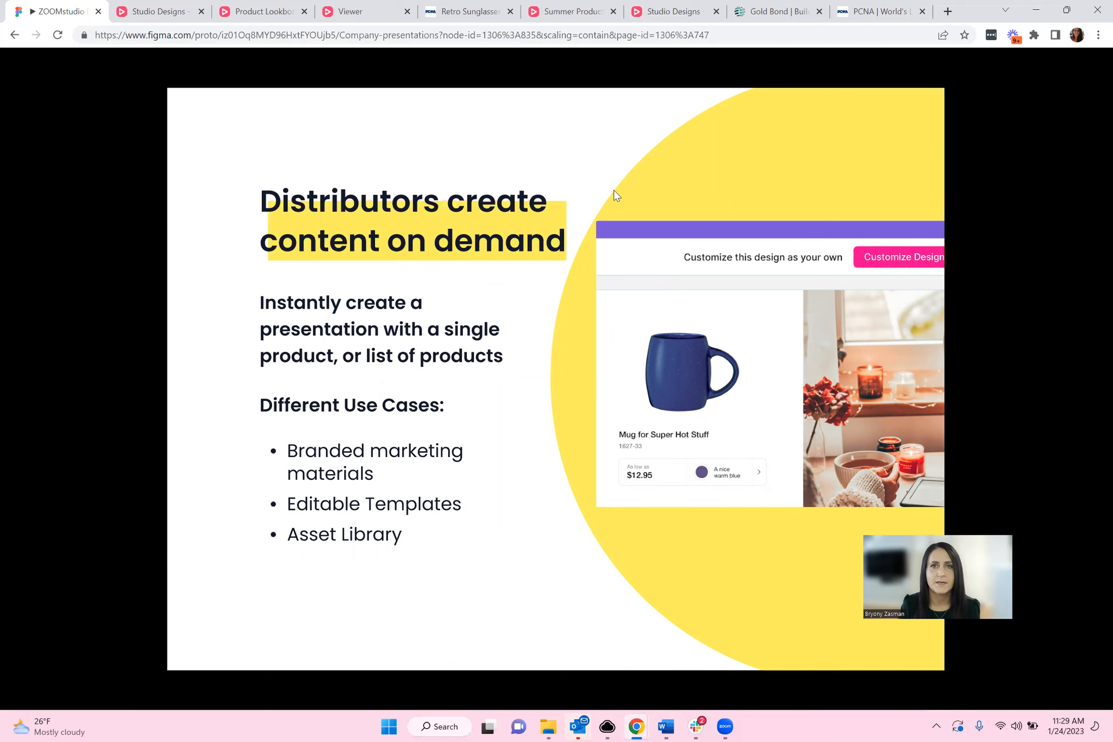
Step: Switch to the Summer Products 2023 design and review all four pages, ending on the first
{"action": "left_click", "coordinate": [574, 12]}
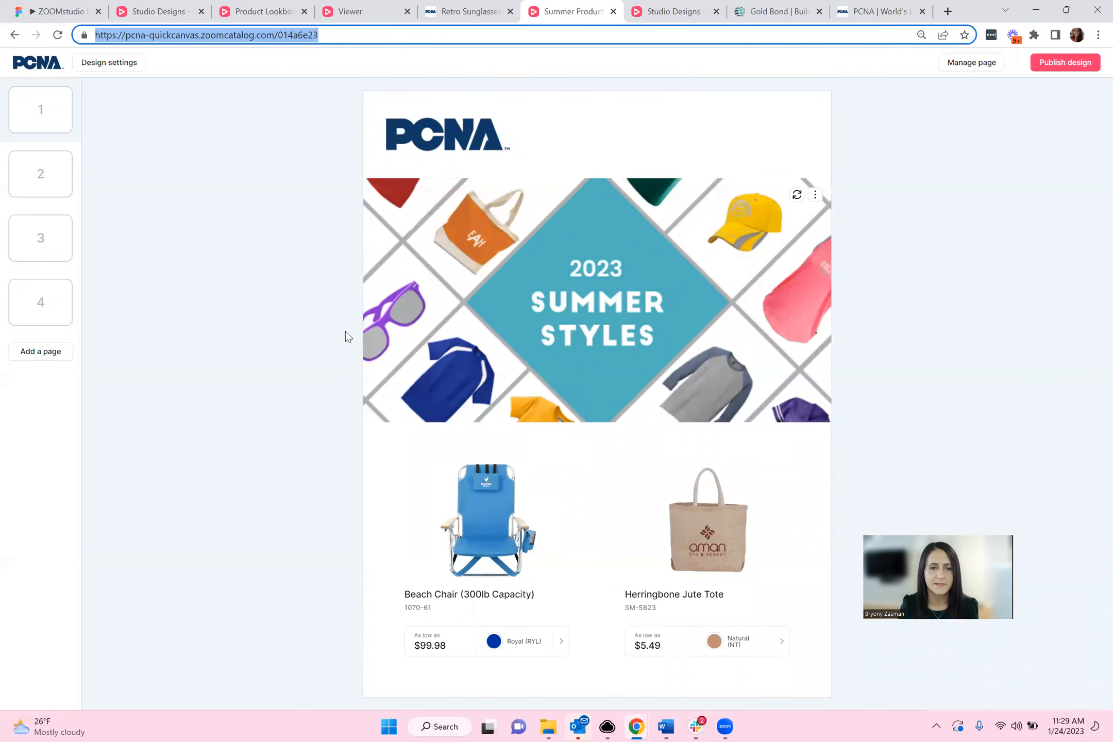
{"action": "left_click", "coordinate": [56, 197]}
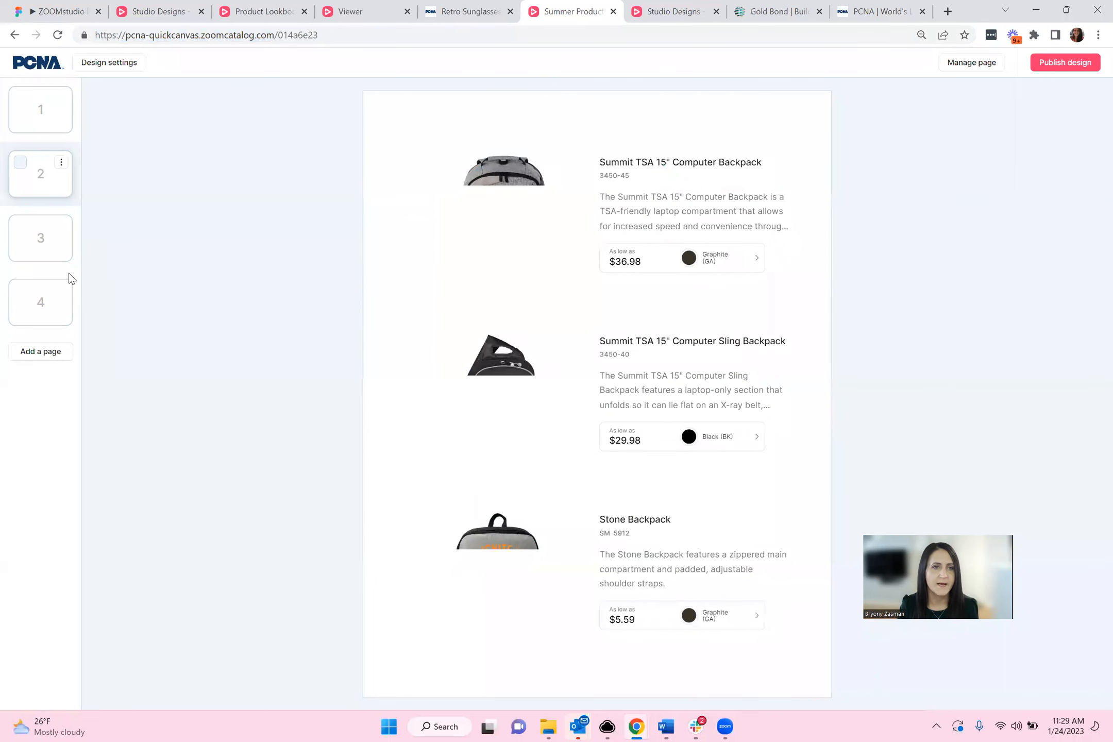
{"action": "left_click", "coordinate": [60, 260]}
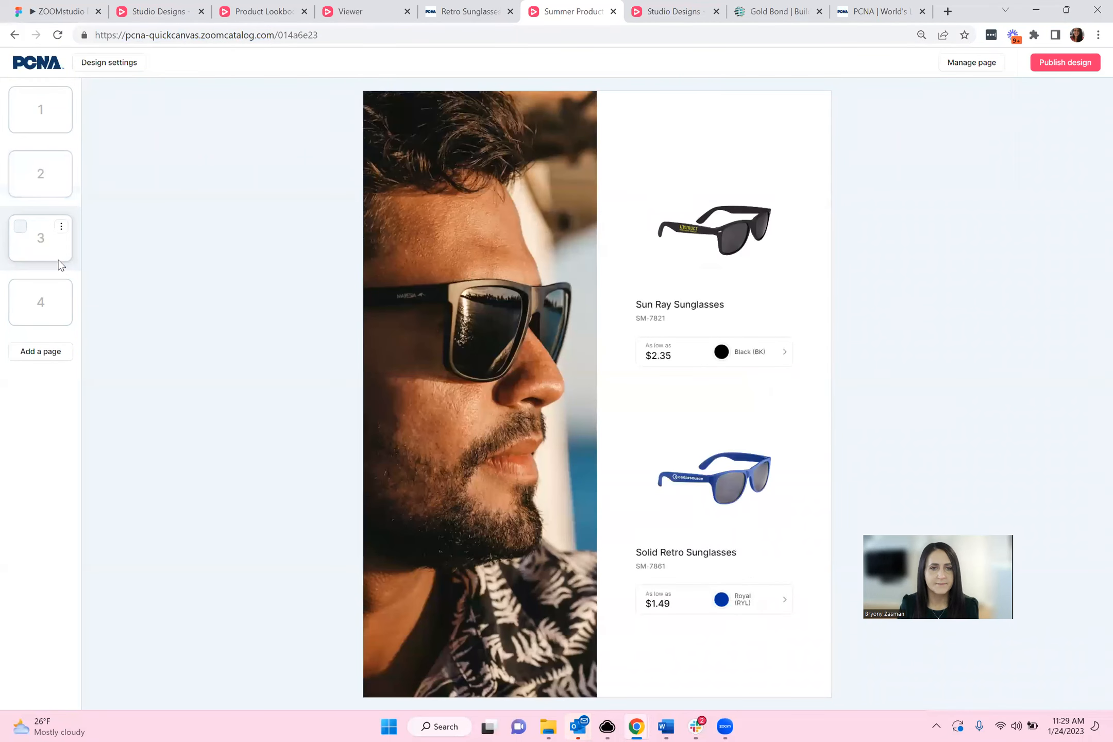
{"action": "left_click", "coordinate": [60, 321]}
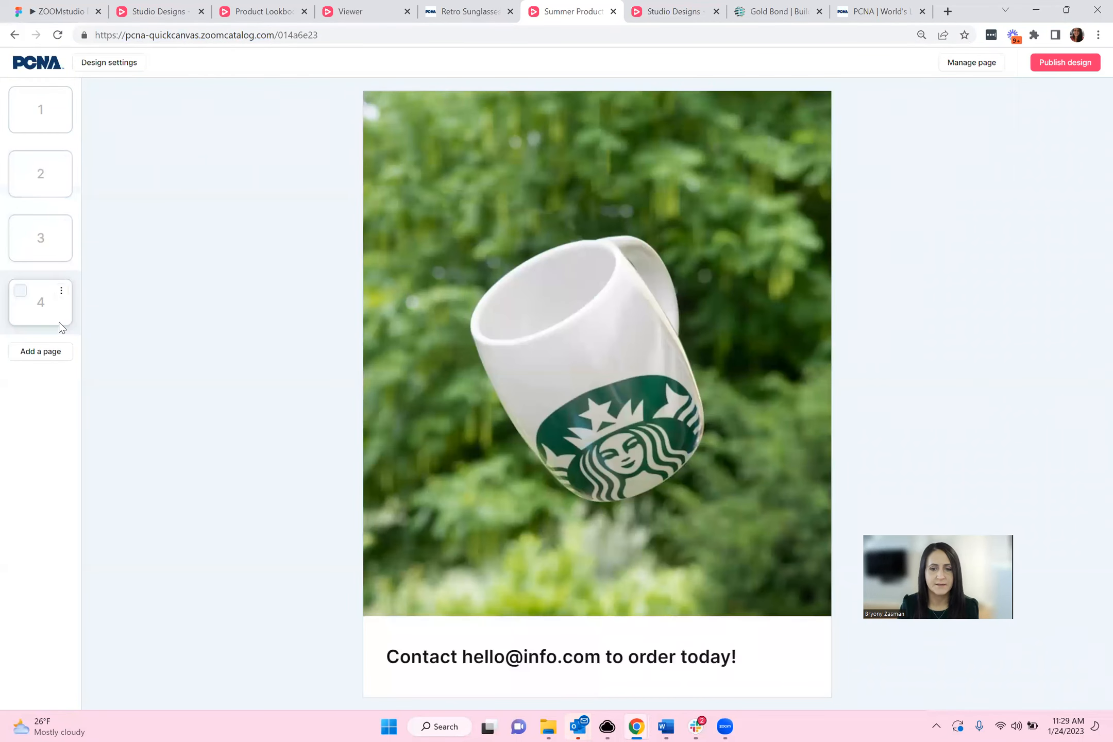
{"action": "left_click", "coordinate": [59, 123]}
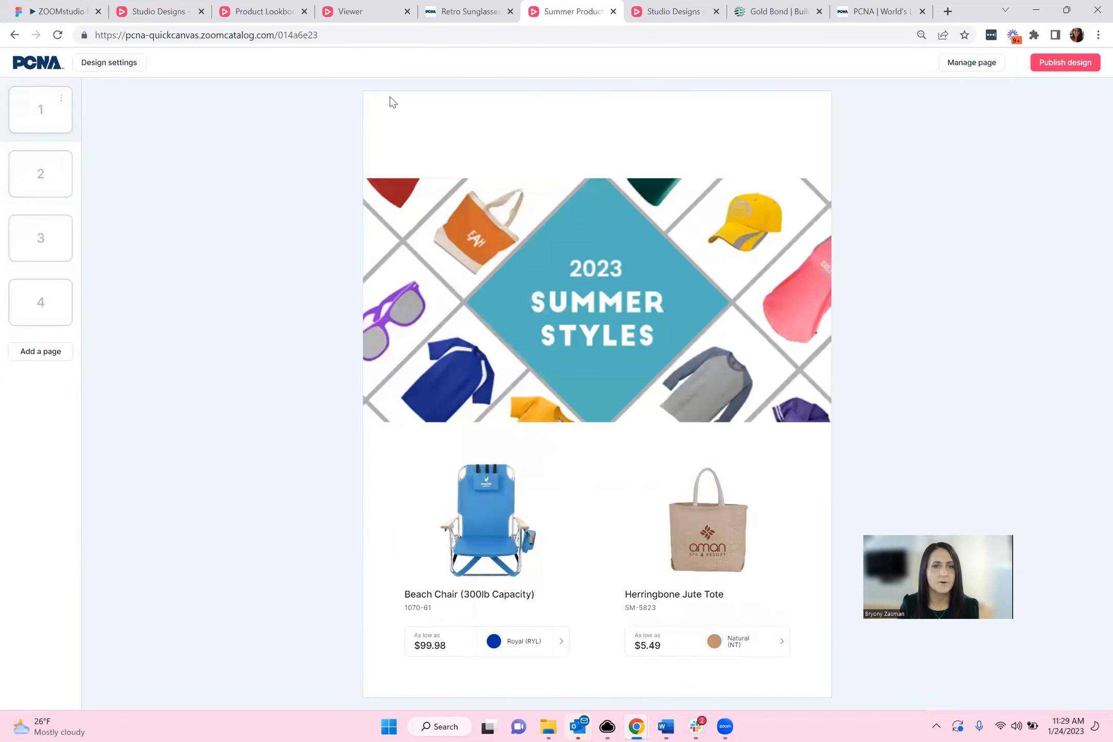
Step: Make the Summer Products 2023 design a shareable template in its design settings and save the change
{"action": "left_click", "coordinate": [99, 63]}
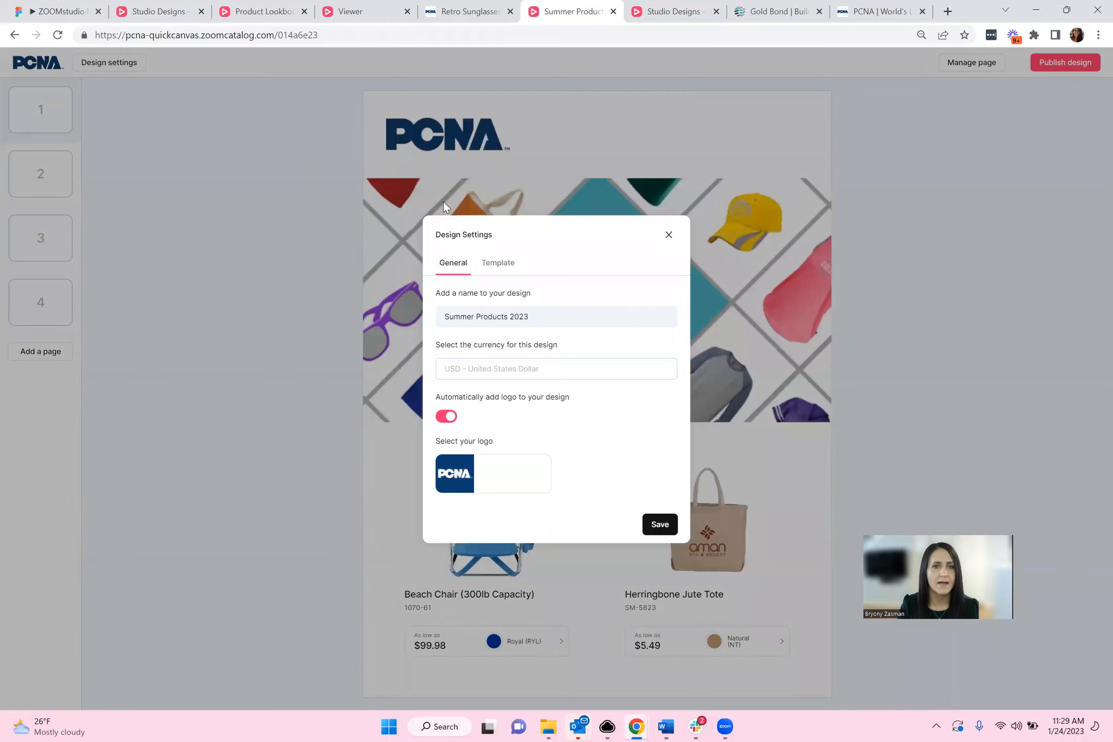
{"action": "left_click", "coordinate": [498, 260]}
{"action": "left_click", "coordinate": [447, 451]}
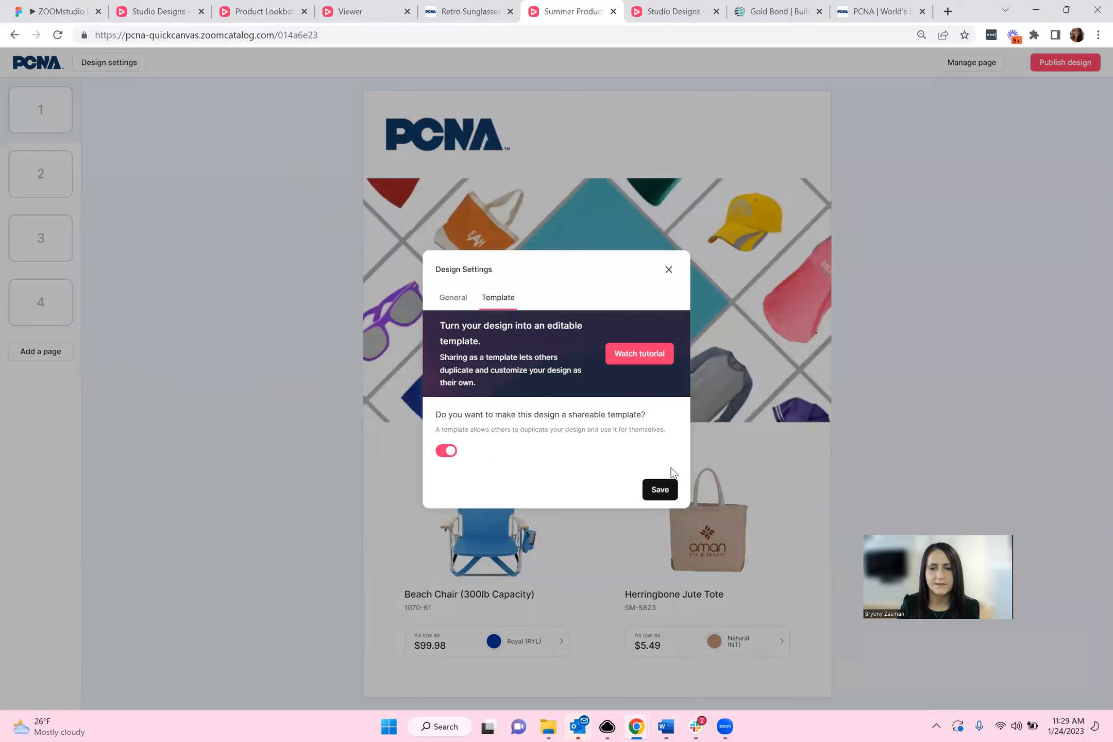
{"action": "left_click", "coordinate": [661, 490]}
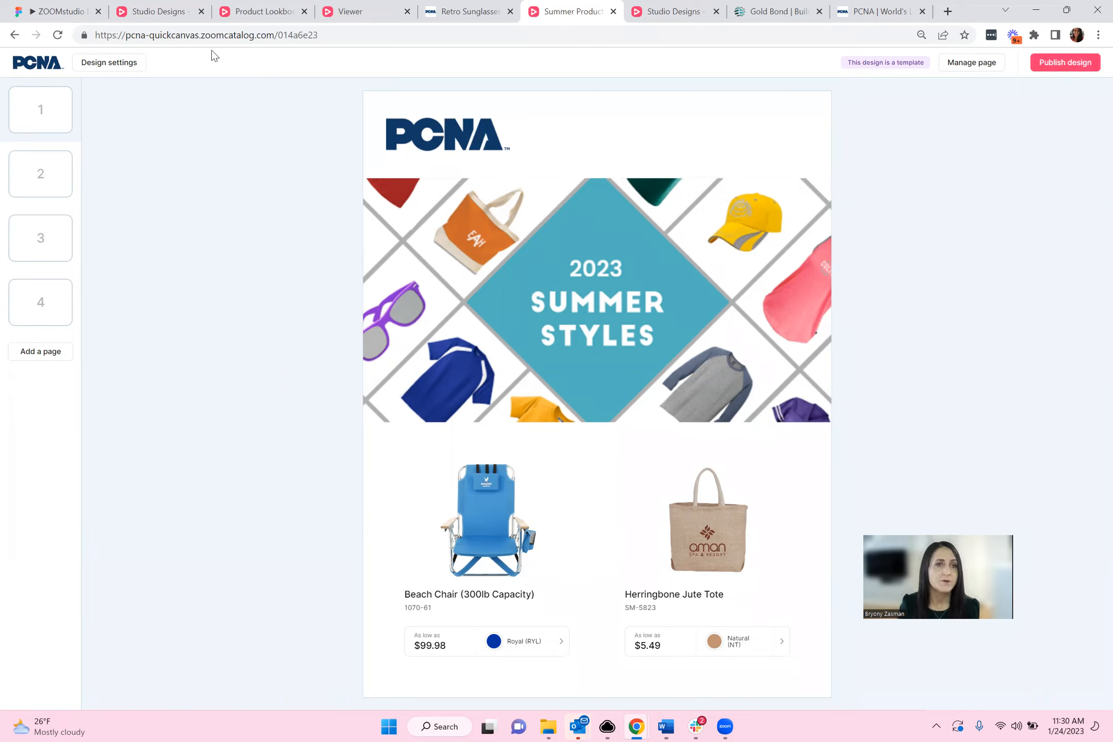
Step: Switch to the supplier studio's asset library and examine the Summer Banner's bulk actions, permission, image type and category options
{"action": "left_click", "coordinate": [54, 6]}
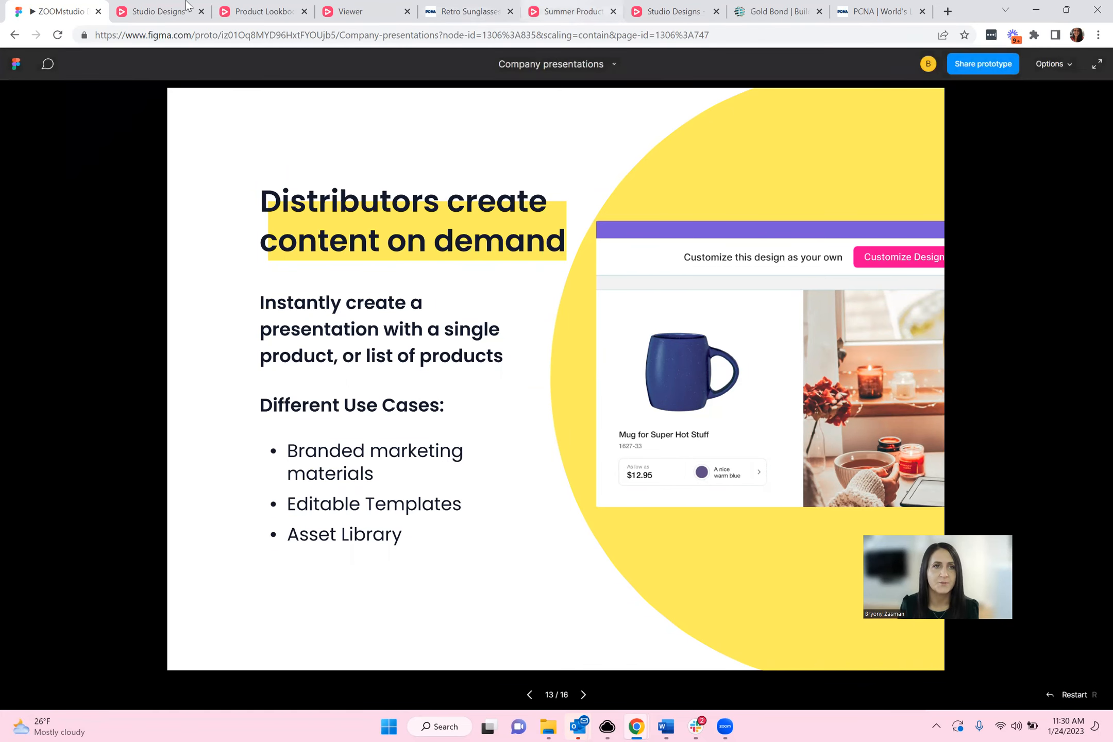
{"action": "left_click", "coordinate": [204, 14]}
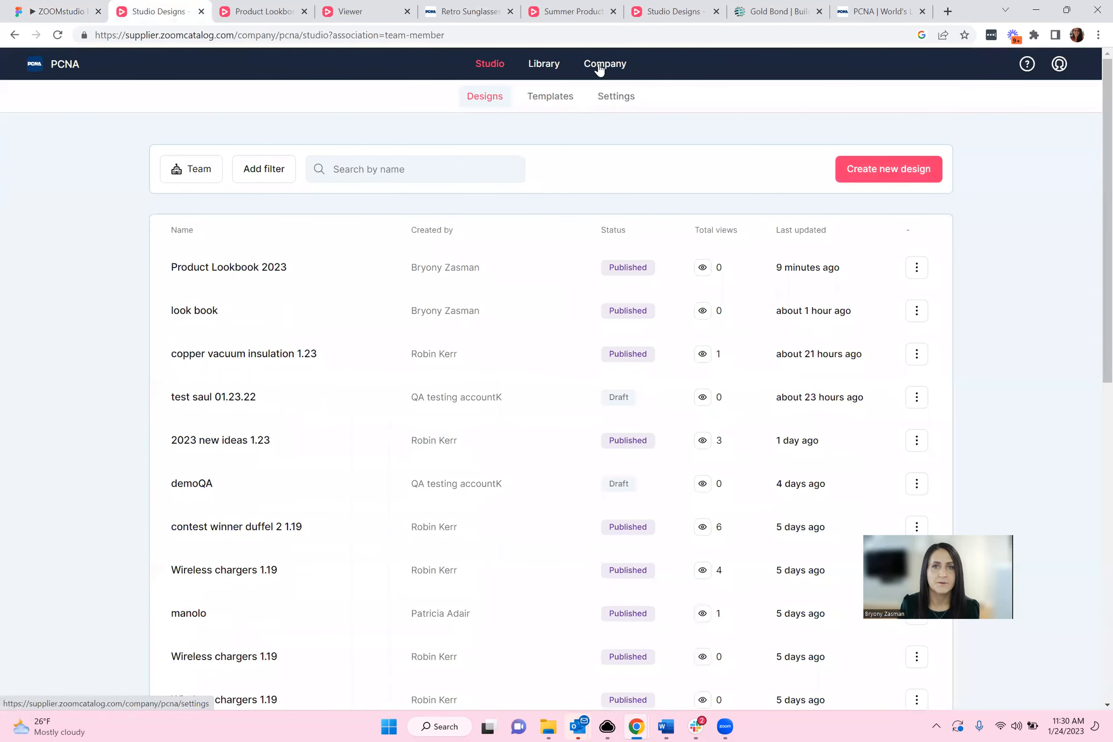
{"action": "left_click", "coordinate": [603, 65]}
{"action": "left_click", "coordinate": [544, 66]}
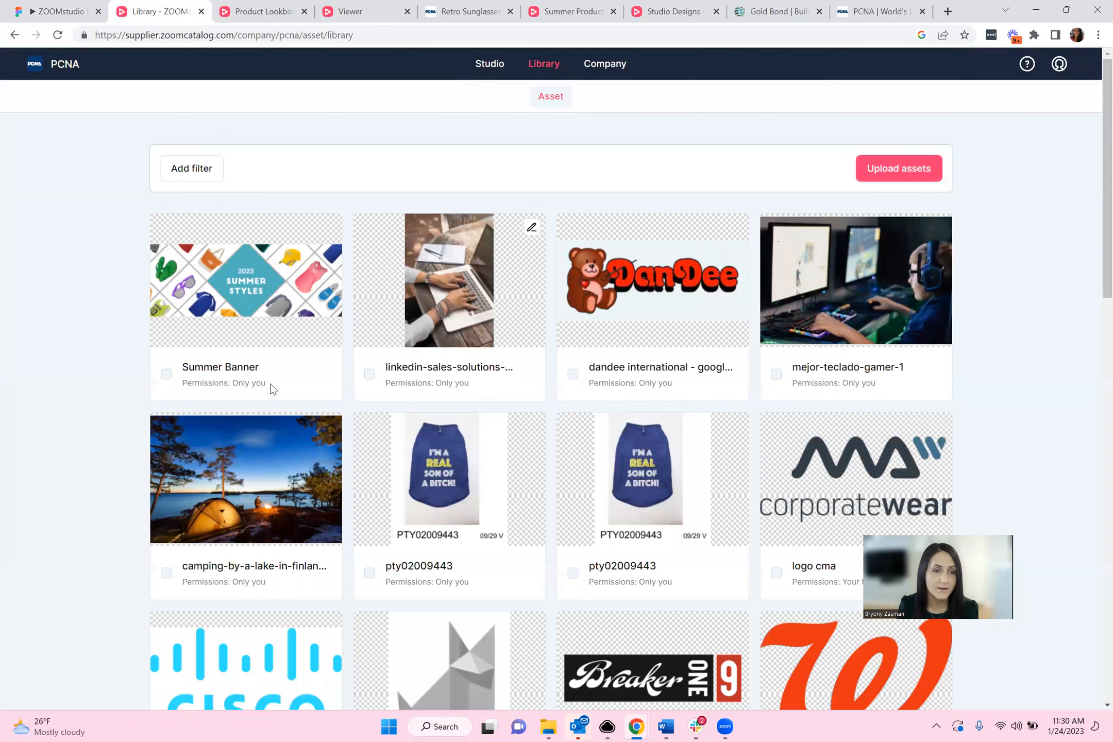
{"action": "left_click", "coordinate": [166, 375]}
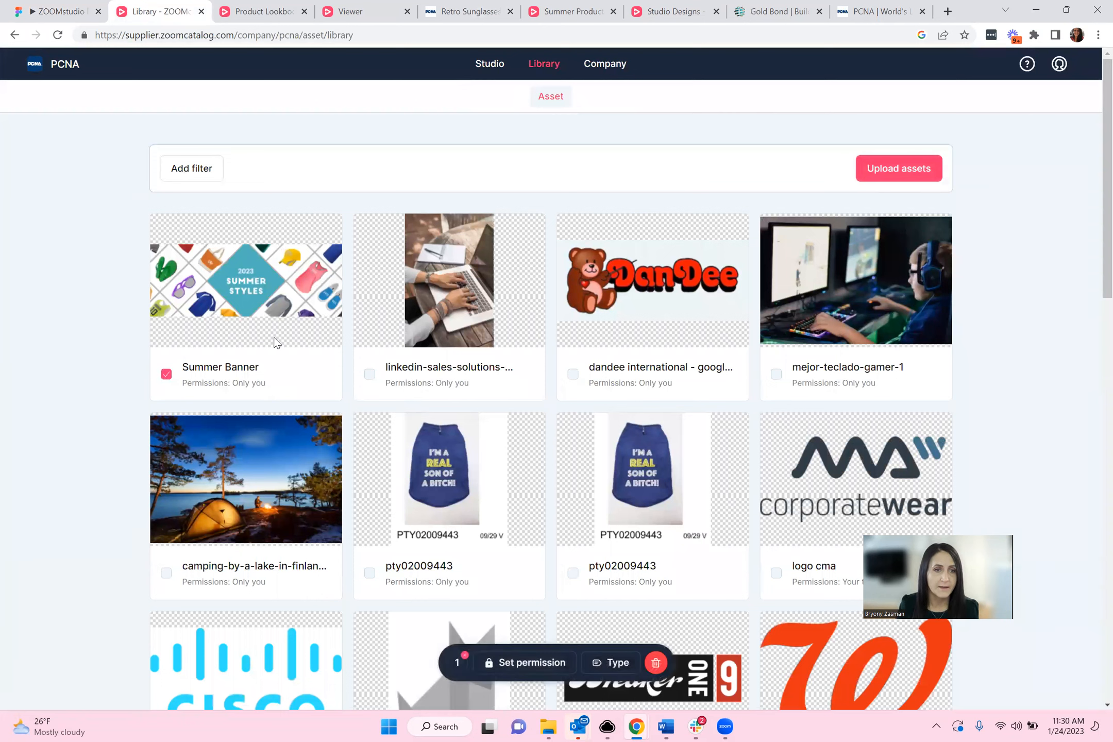
{"action": "left_click", "coordinate": [166, 375]}
{"action": "left_click", "coordinate": [328, 227]}
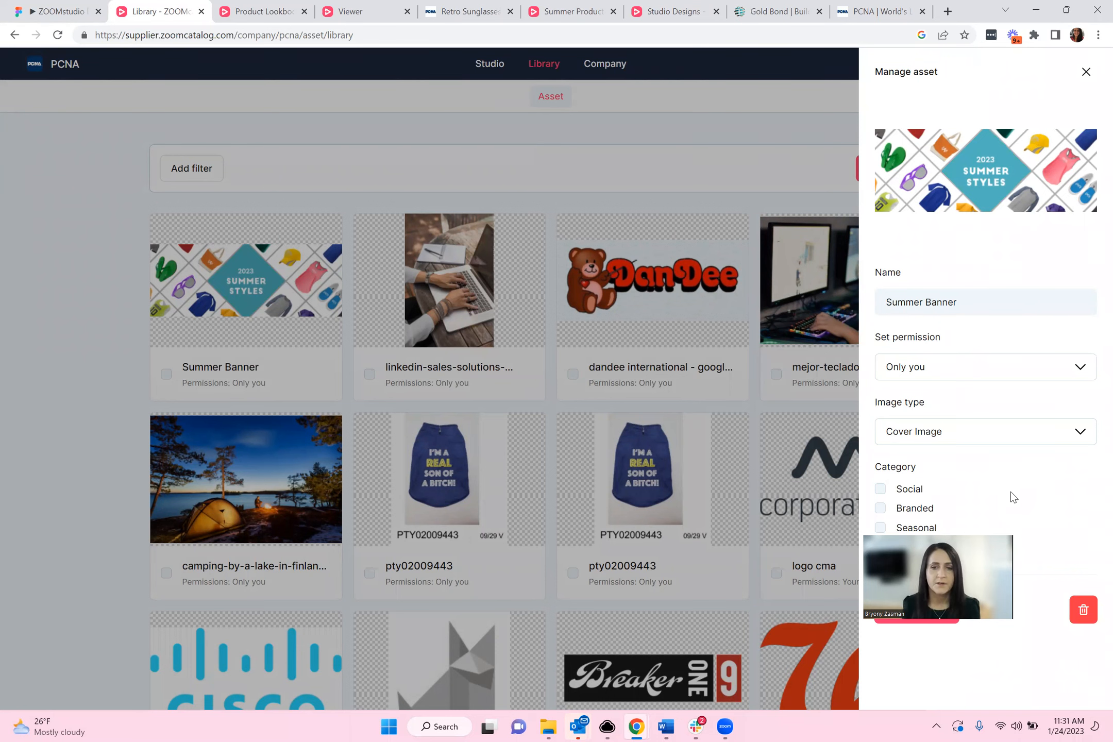
{"action": "left_click", "coordinate": [314, 137]}
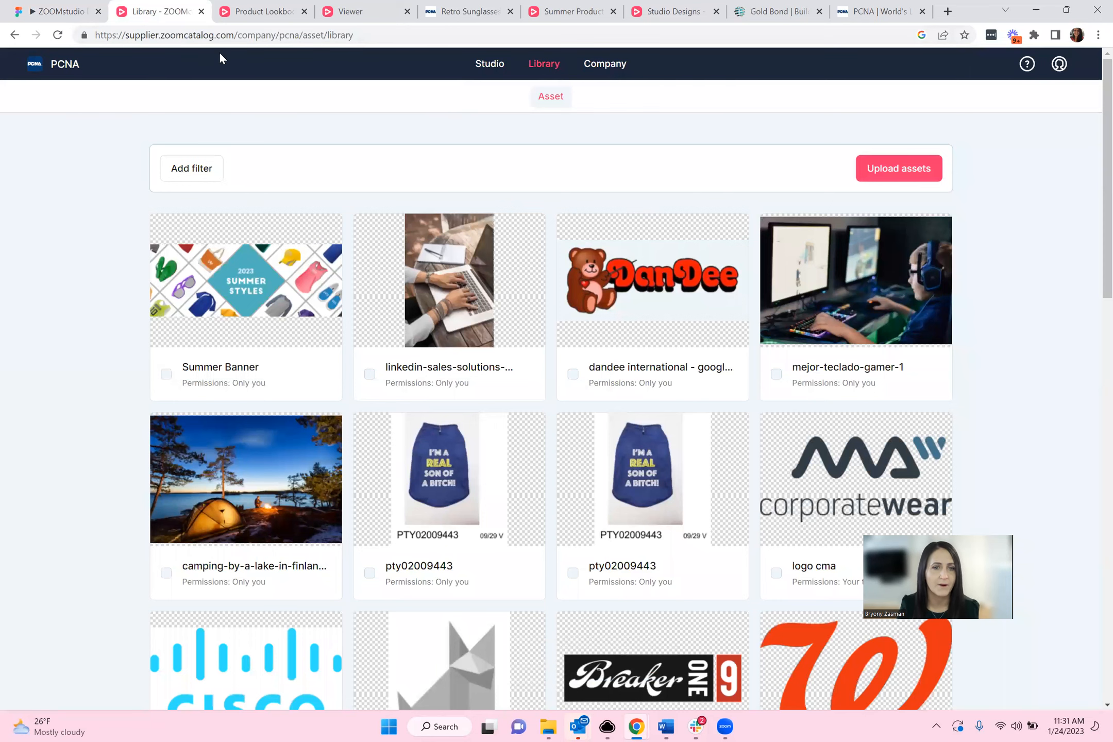
Step: Switch to the Figma company presentation and advance from the distributors' content slide to the Q&A slide
{"action": "left_click", "coordinate": [32, 6]}
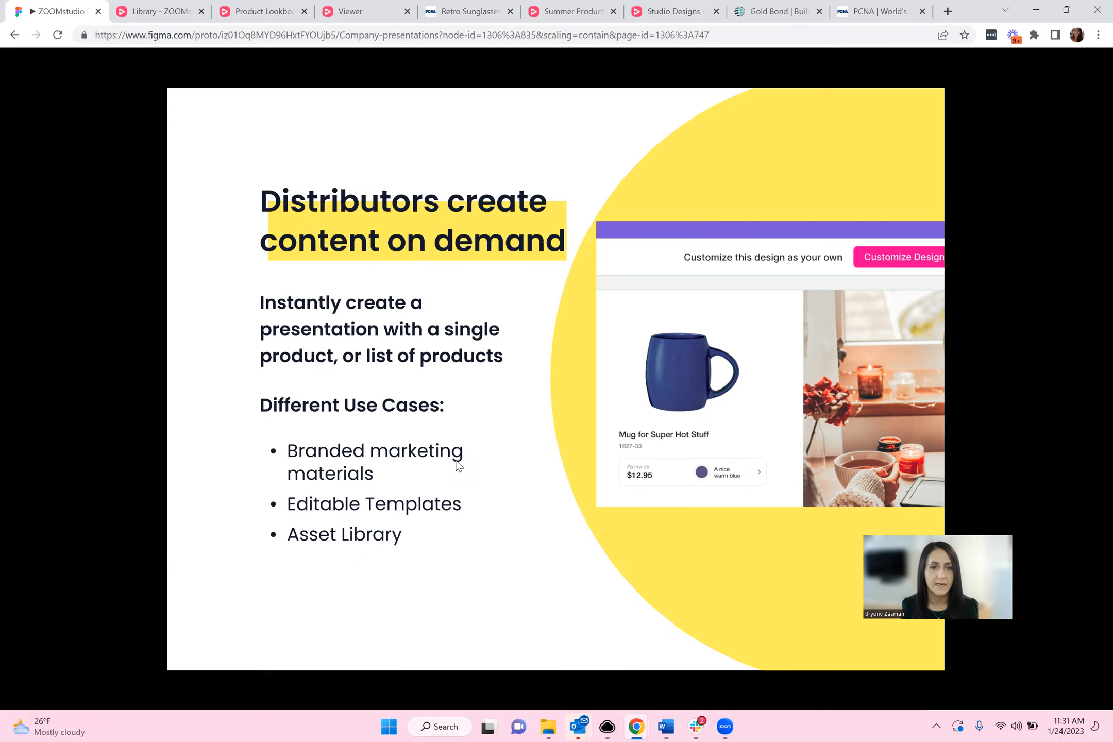
{"action": "key", "text": "Right"}
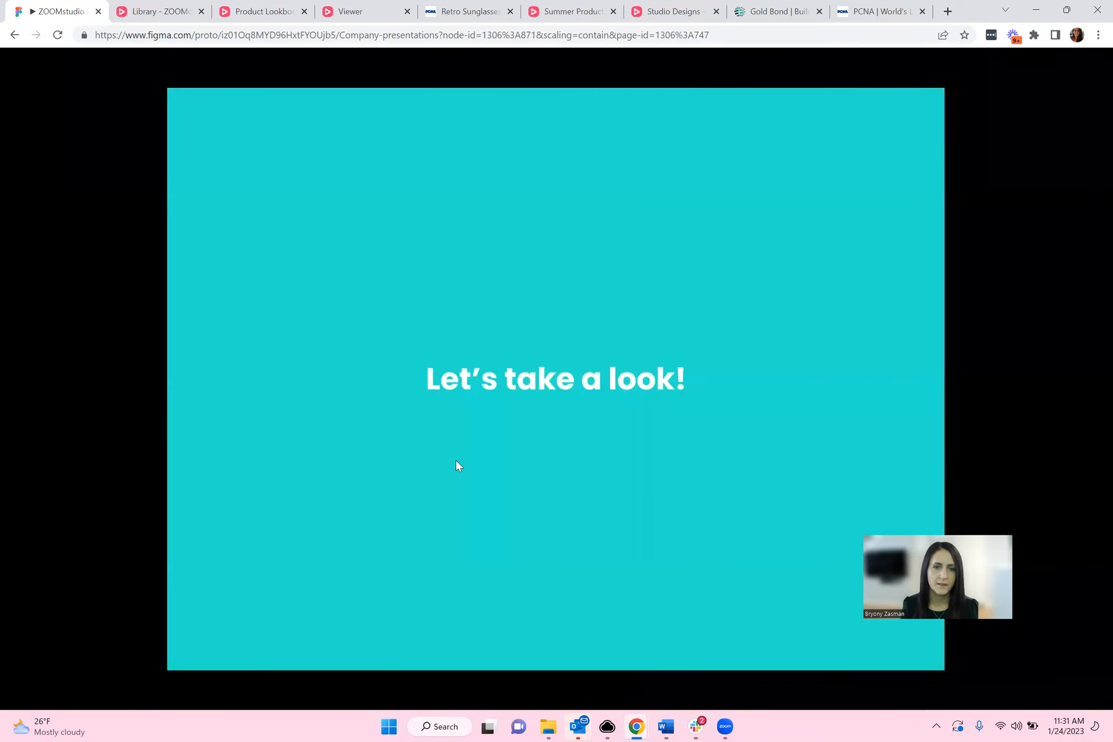
{"action": "key", "text": "Right"}
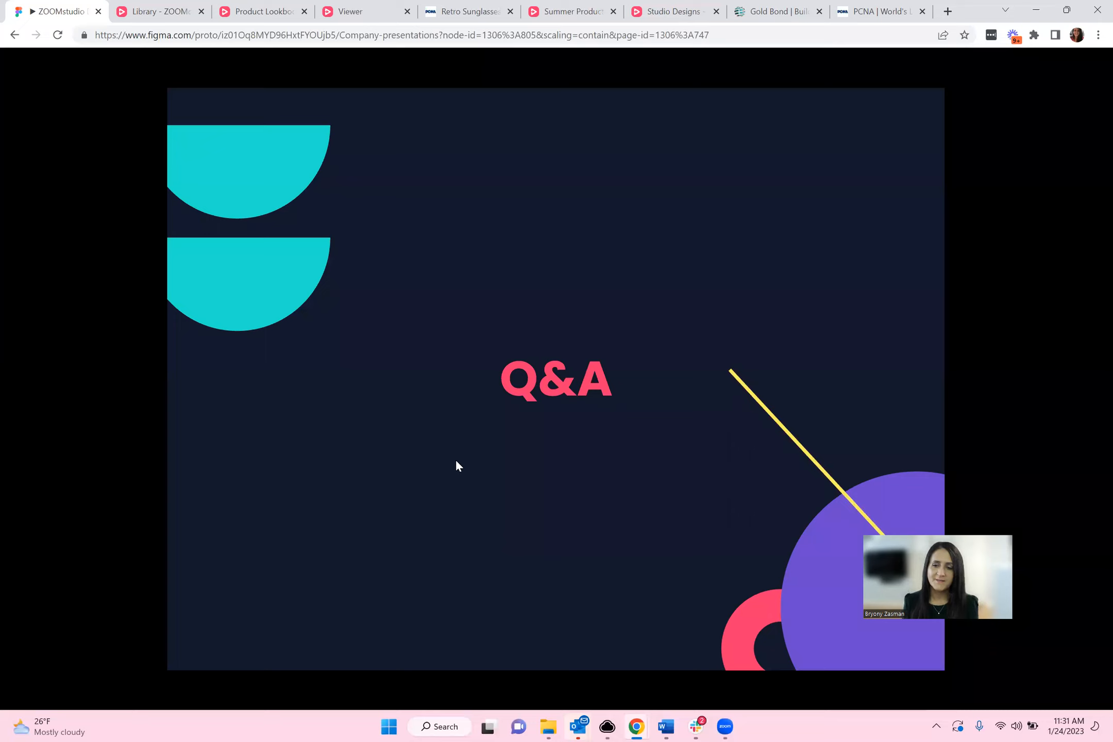